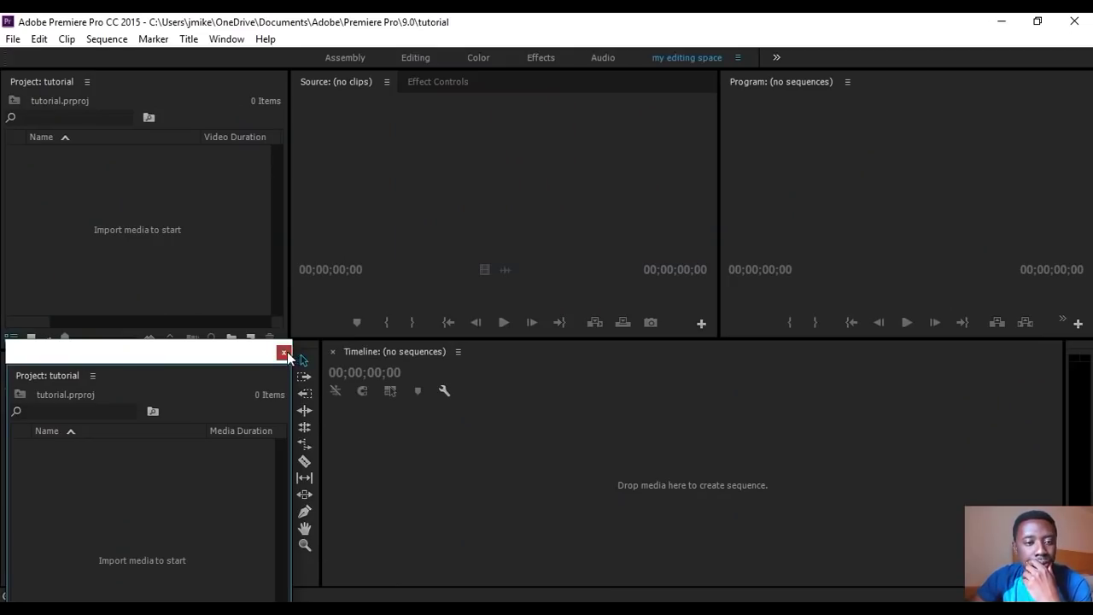
- Close the floating Project panel and compare the Editing workspace with the my editing space workspace, ending in my editing space
{"action": "left_click", "coordinate": [284, 352]}
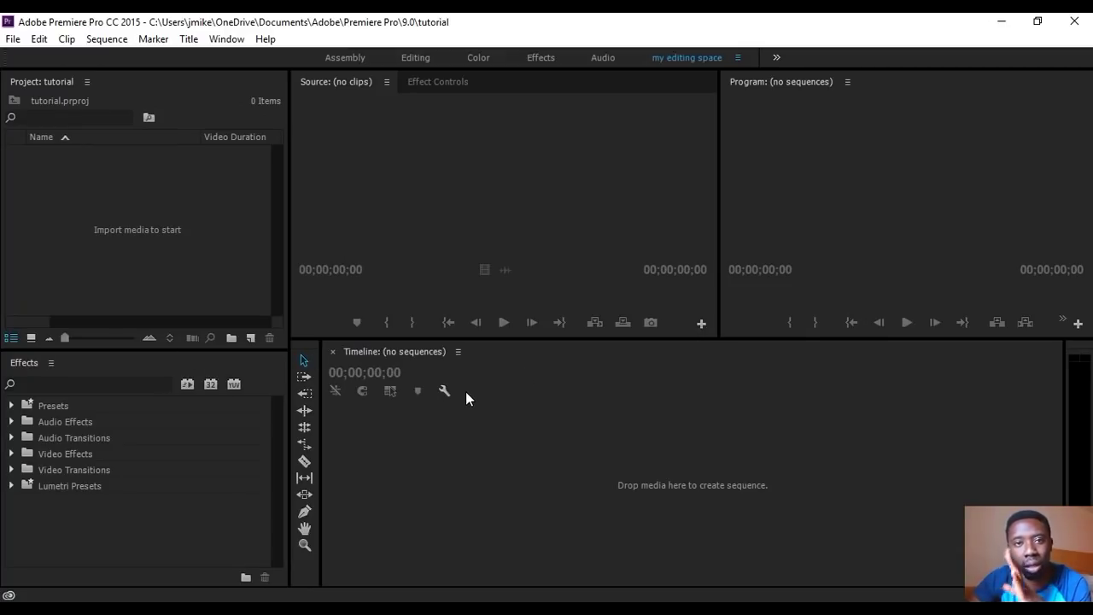
{"action": "left_click", "coordinate": [413, 57]}
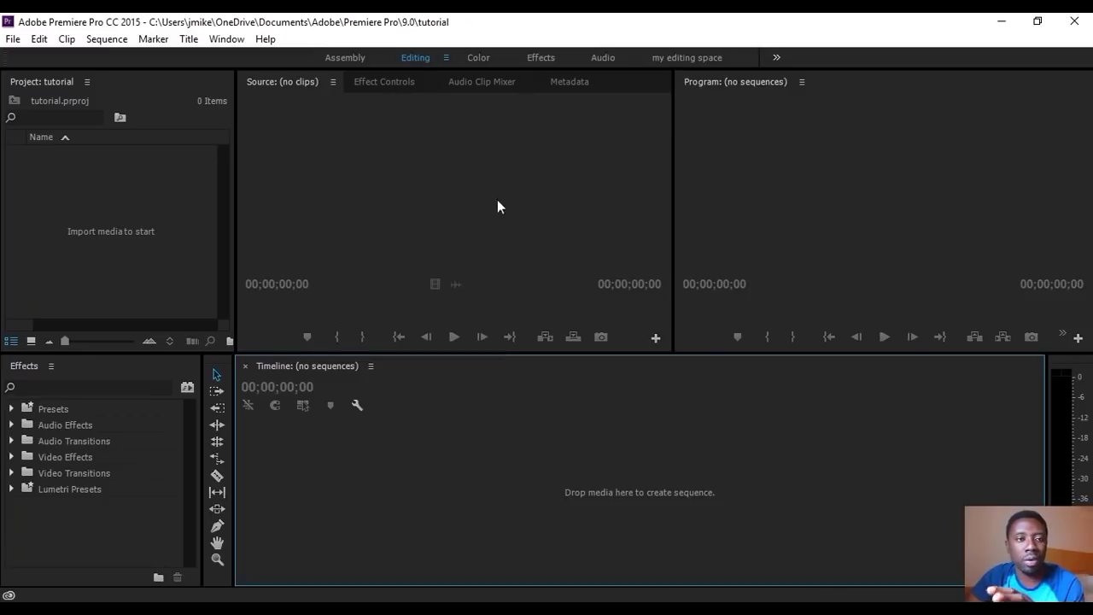
{"action": "left_click_drag", "start_coordinate": [68, 90], "coordinate": [32, 91]}
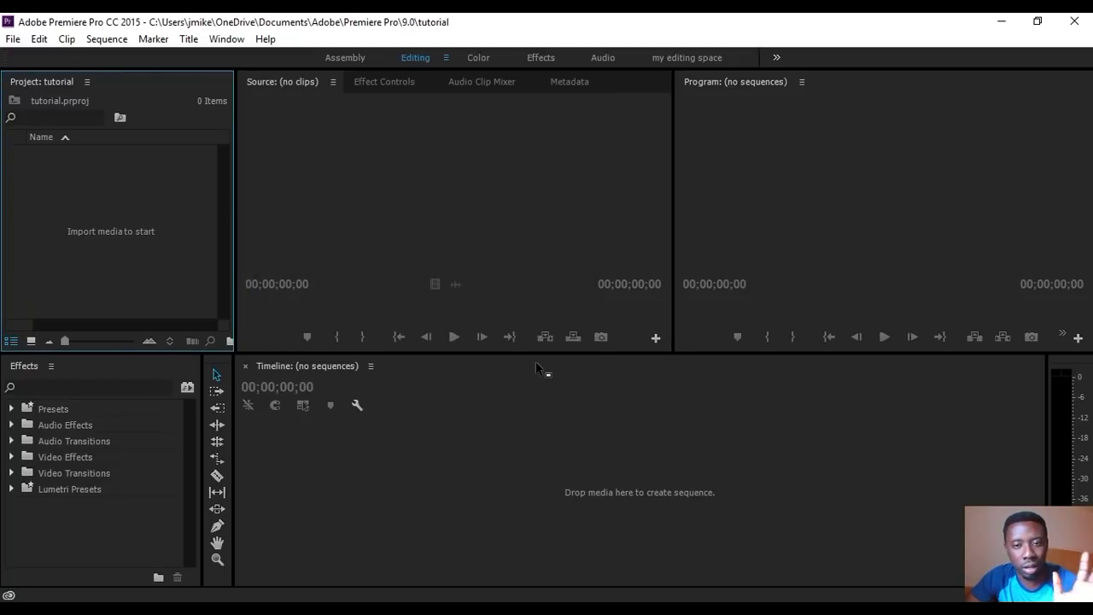
{"action": "left_click", "coordinate": [693, 56]}
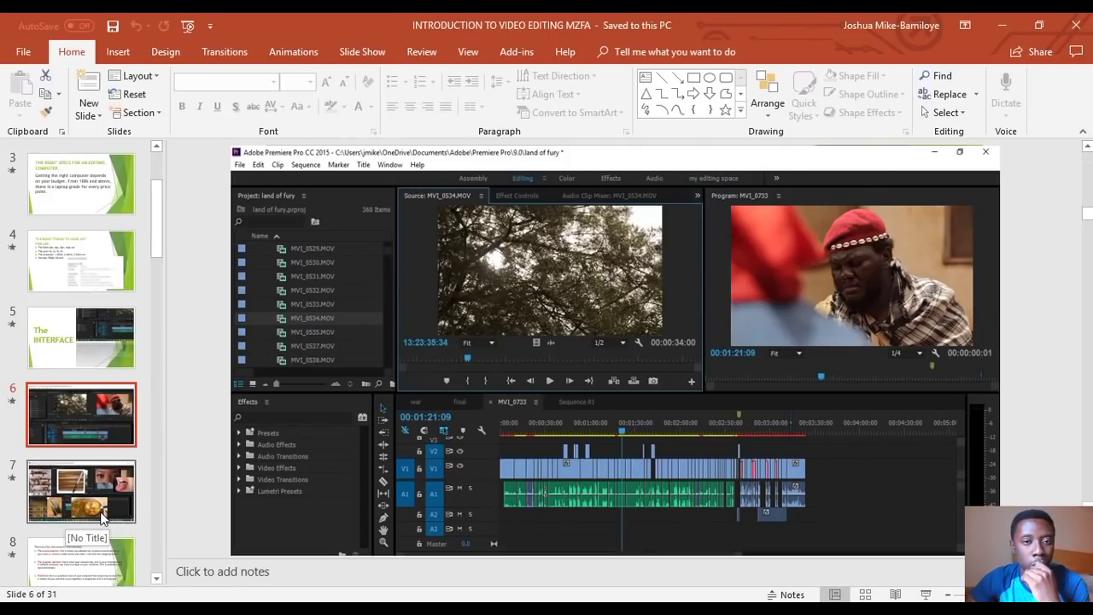
- Show slide 7 with the kitchen comparison of the interface in PowerPoint, and return to Premiere Pro
{"action": "left_click", "coordinate": [104, 512]}
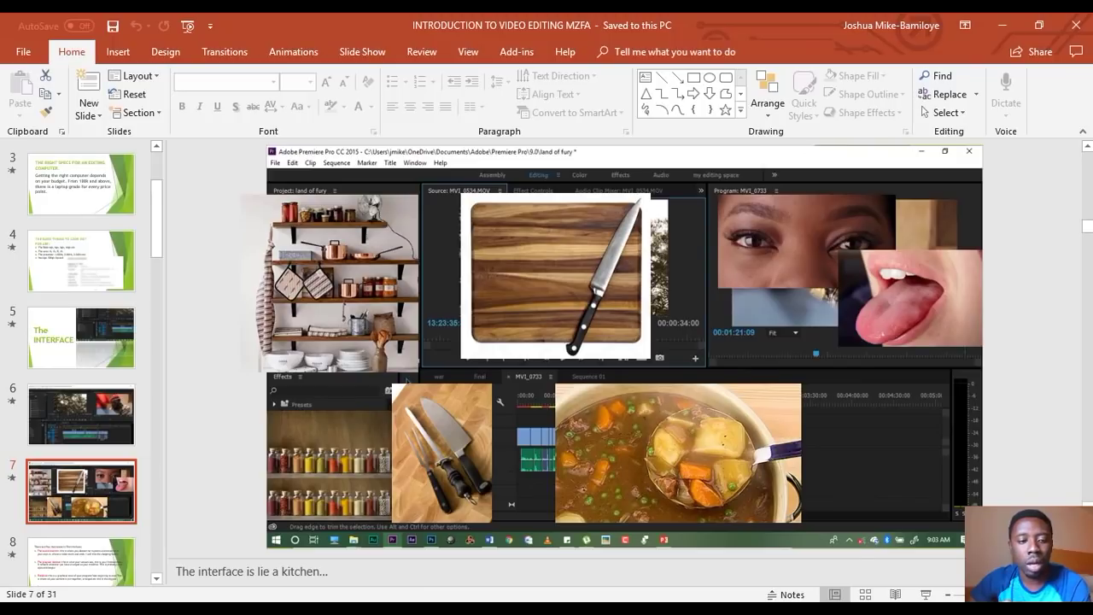
{"action": "left_click", "coordinate": [194, 610]}
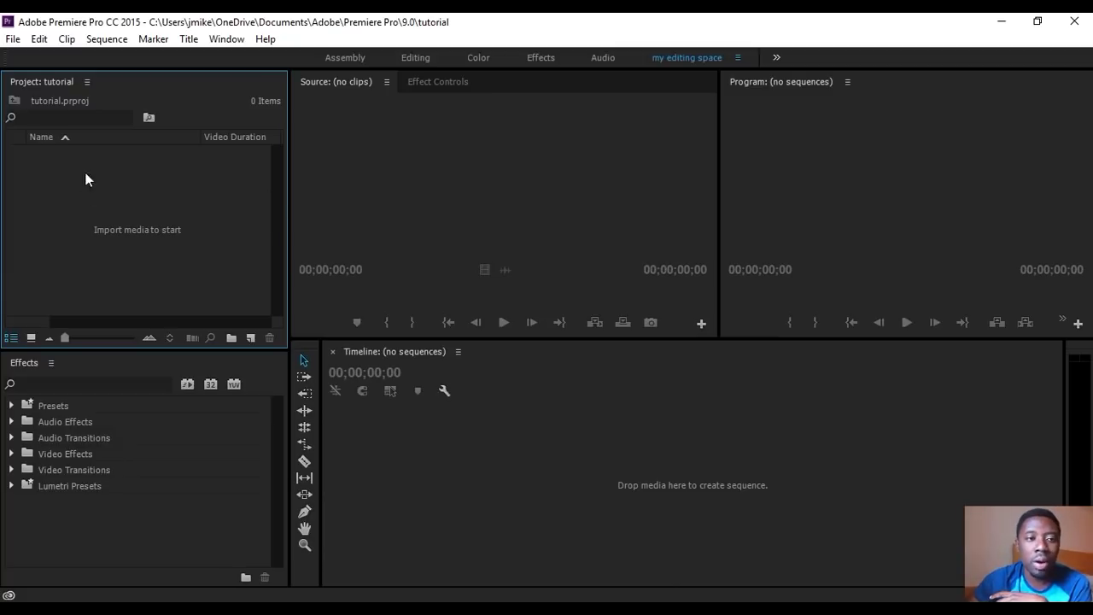
- Start importing media into the project and select ABEJOYE TEASER 22222 in the Videos folder
{"action": "double_click", "coordinate": [158, 197]}
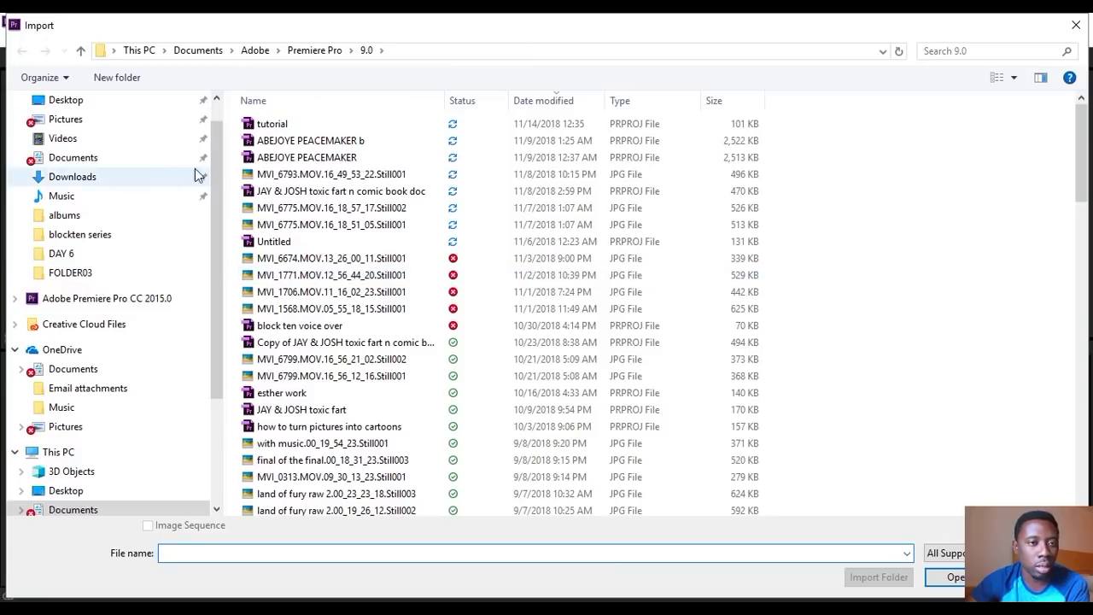
{"action": "scroll", "coordinate": [214, 167], "scroll_direction": "down", "scroll_amount": 4}
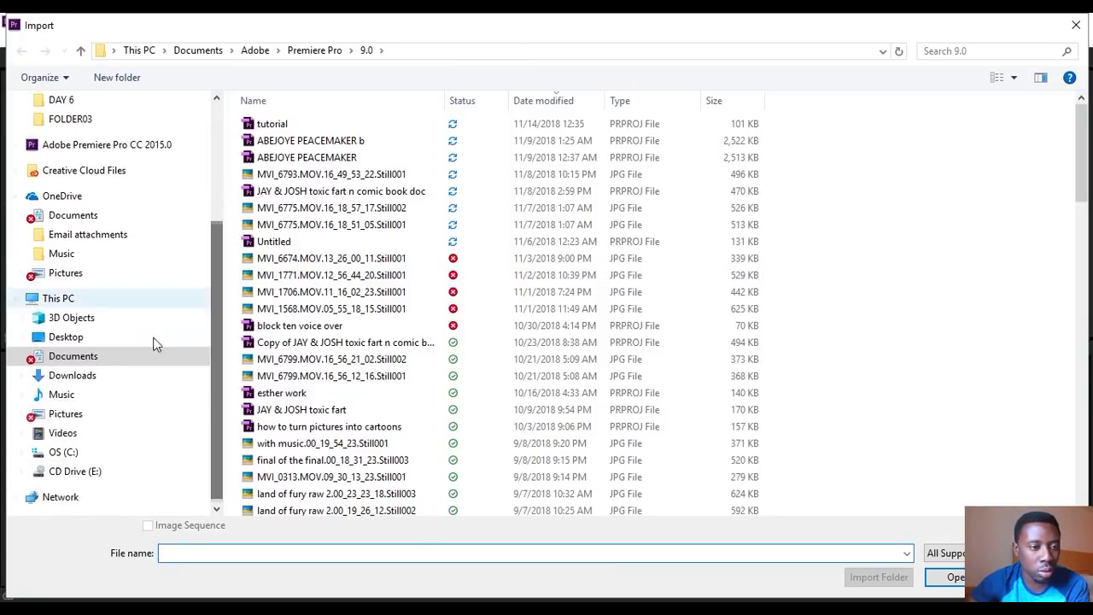
{"action": "left_click", "coordinate": [72, 437]}
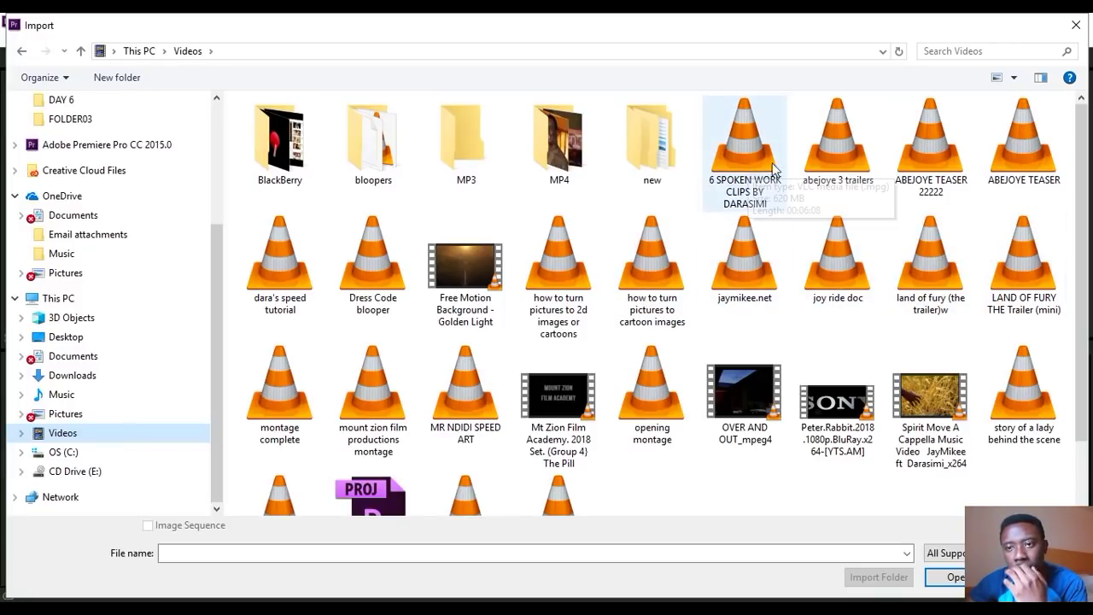
{"action": "left_click", "coordinate": [927, 137]}
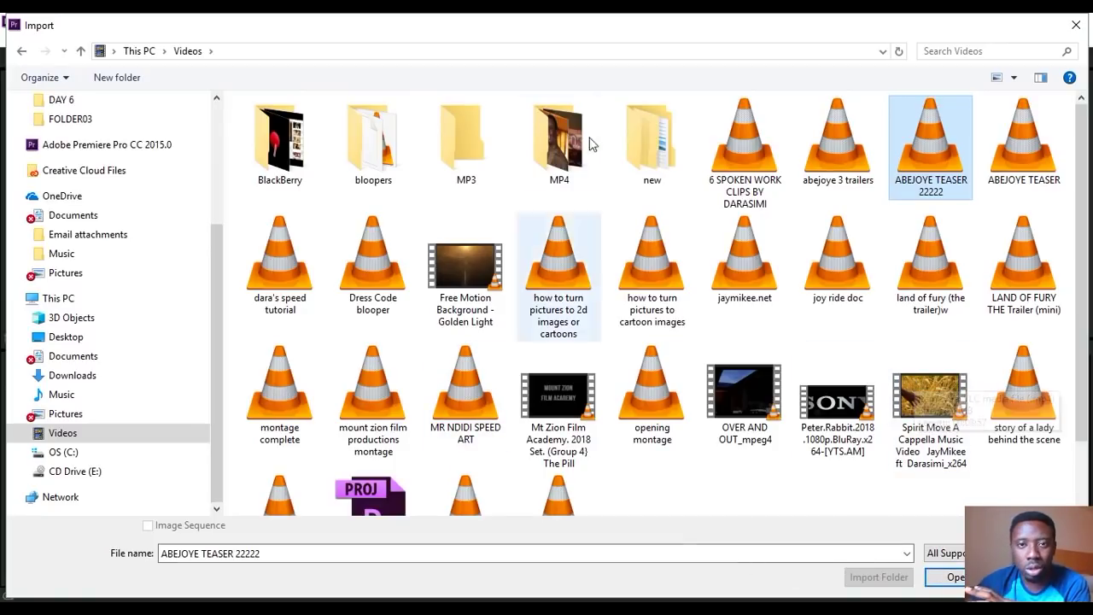
{"action": "left_click", "coordinate": [561, 132]}
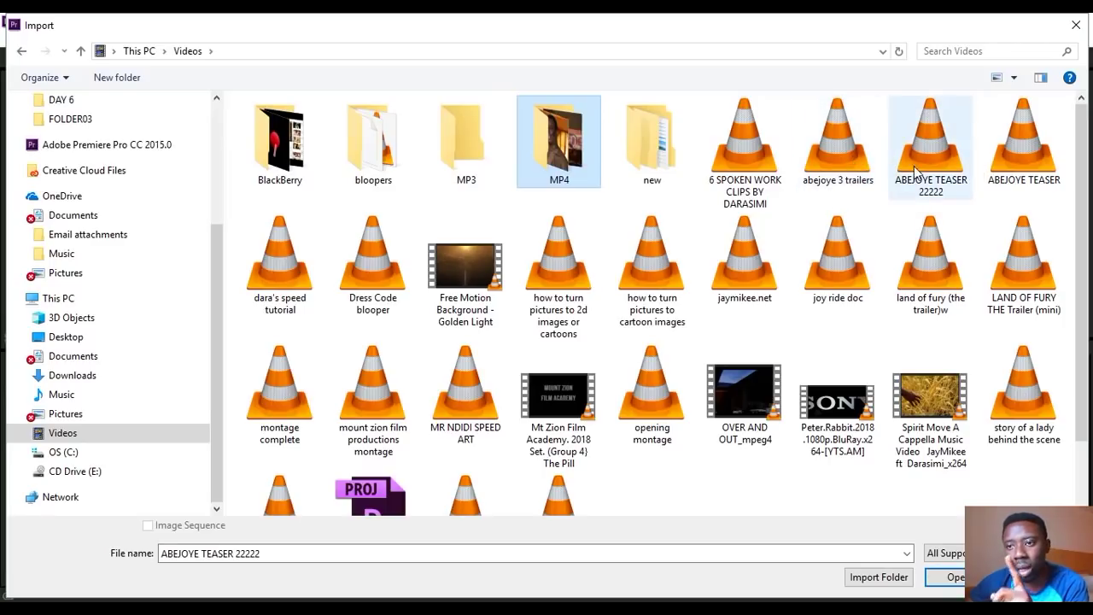
{"action": "left_click", "coordinate": [937, 150]}
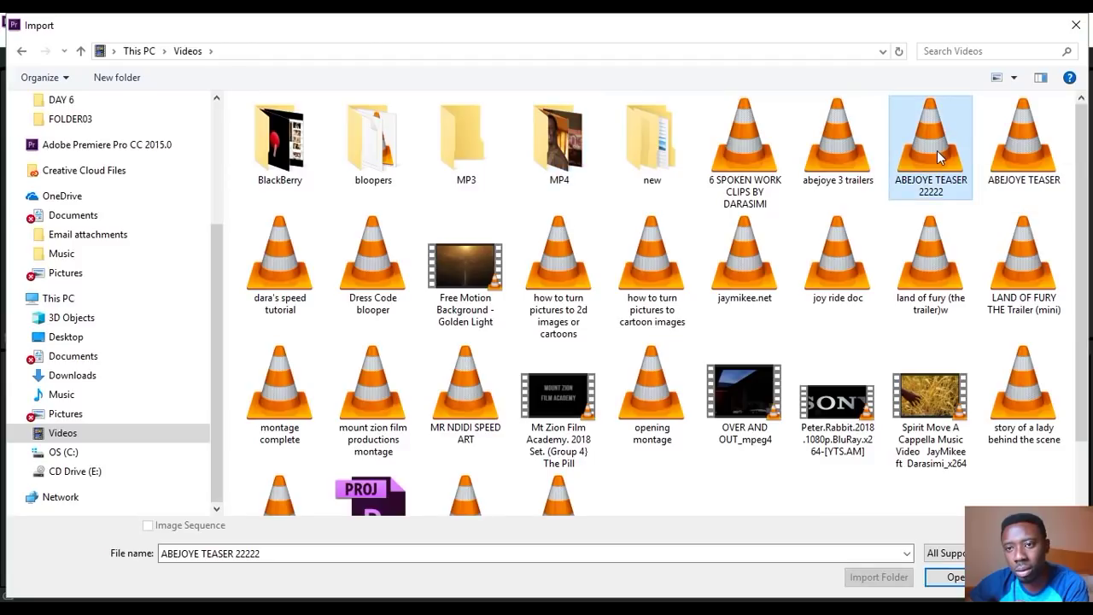
- Import the clip MVI_1549 from the DAY 1, 2 folder inside ABEJOYE -PEACE MAKER on the Desktop instead
{"action": "left_click", "coordinate": [64, 337]}
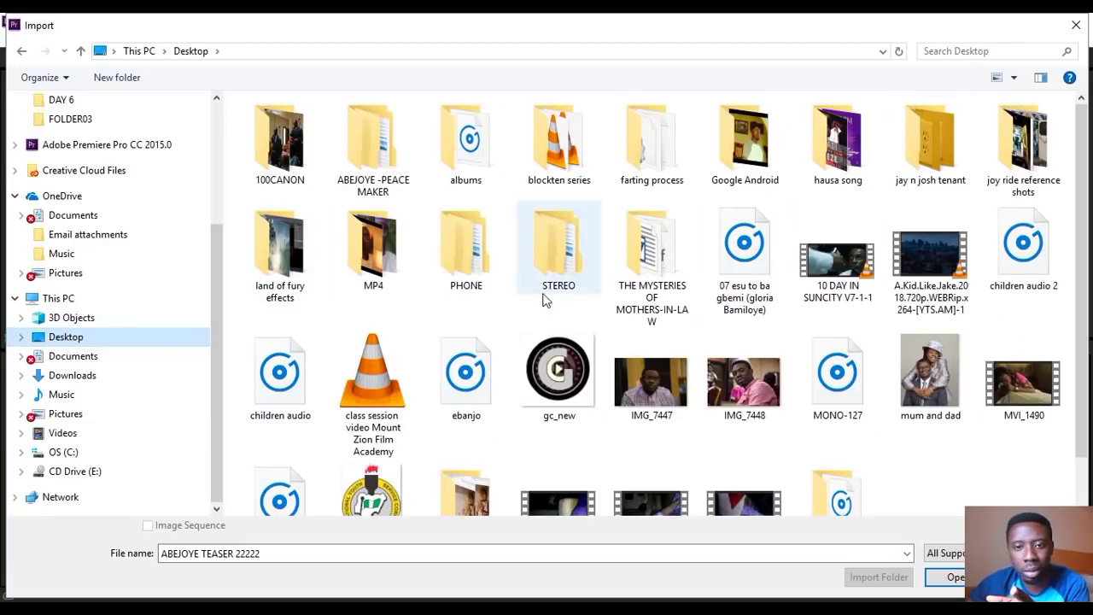
{"action": "double_click", "coordinate": [357, 132]}
{"action": "double_click", "coordinate": [280, 128]}
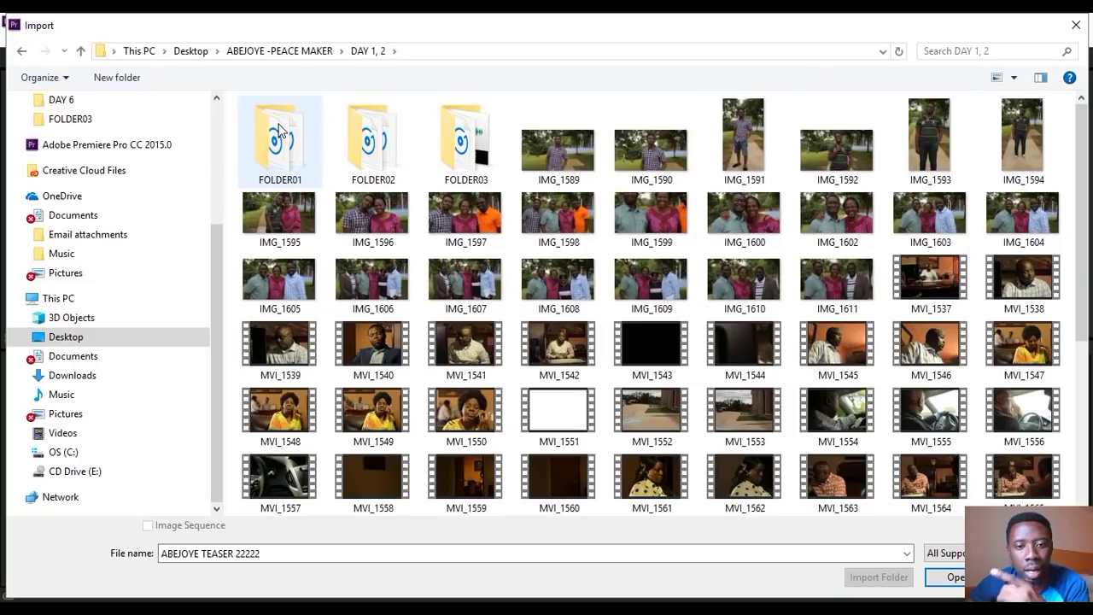
{"action": "left_click", "coordinate": [373, 411]}
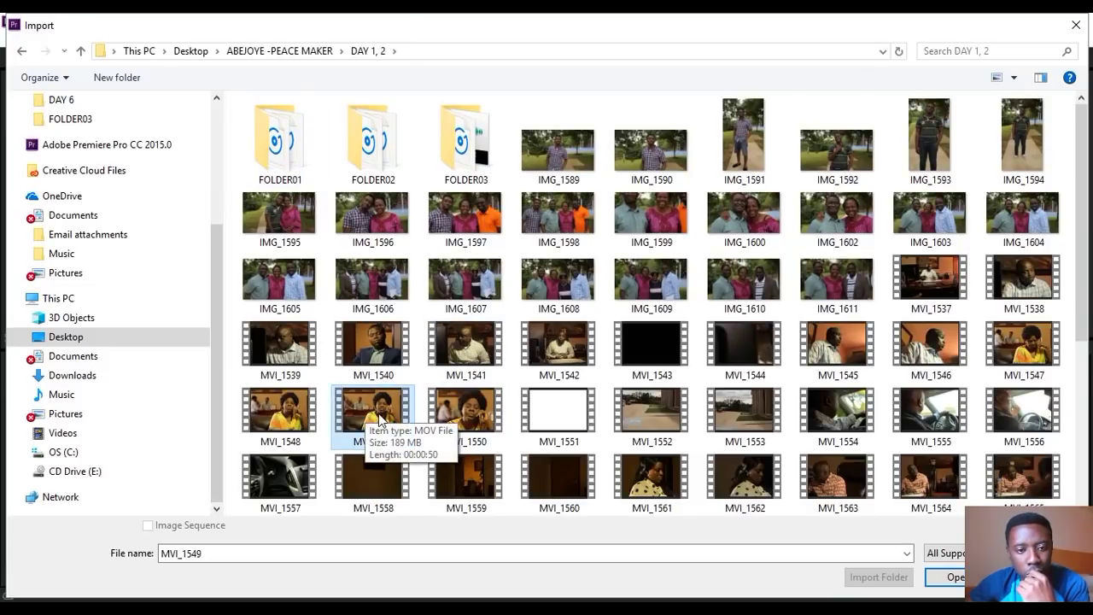
{"action": "left_click", "coordinate": [943, 578]}
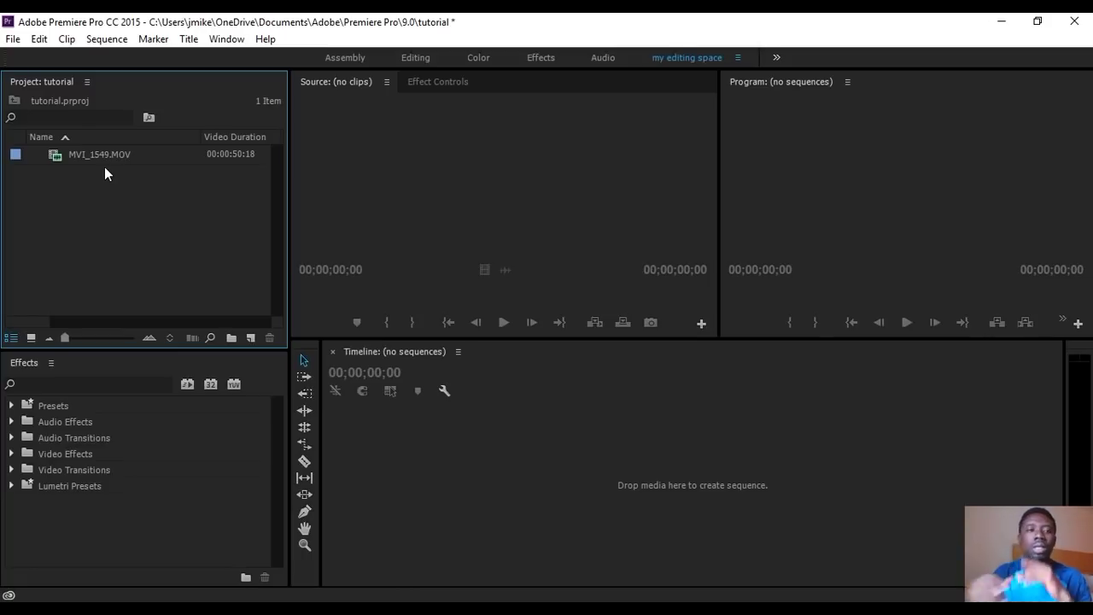
- Import the image ABEJOYE peace maker title from the Pictures folder into the project
{"action": "double_click", "coordinate": [125, 238]}
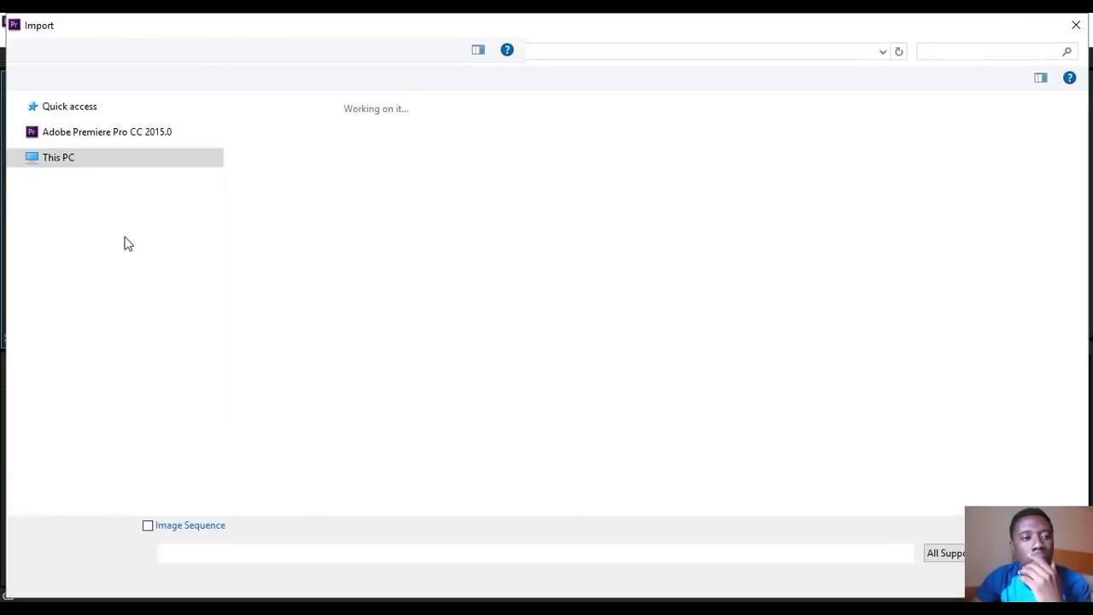
{"action": "left_click", "coordinate": [73, 119]}
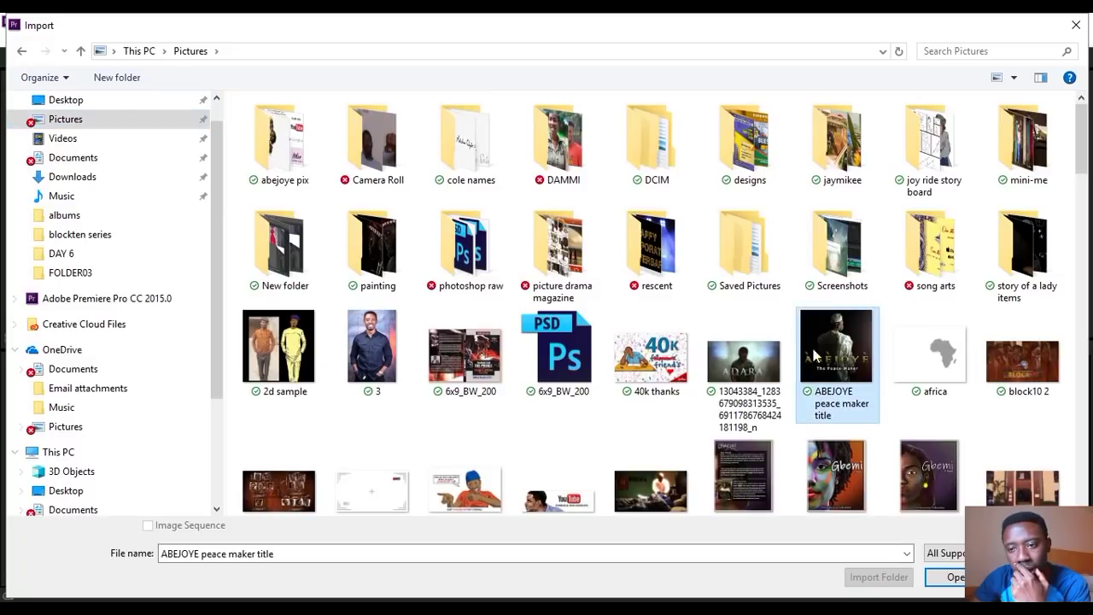
{"action": "left_click", "coordinate": [954, 578]}
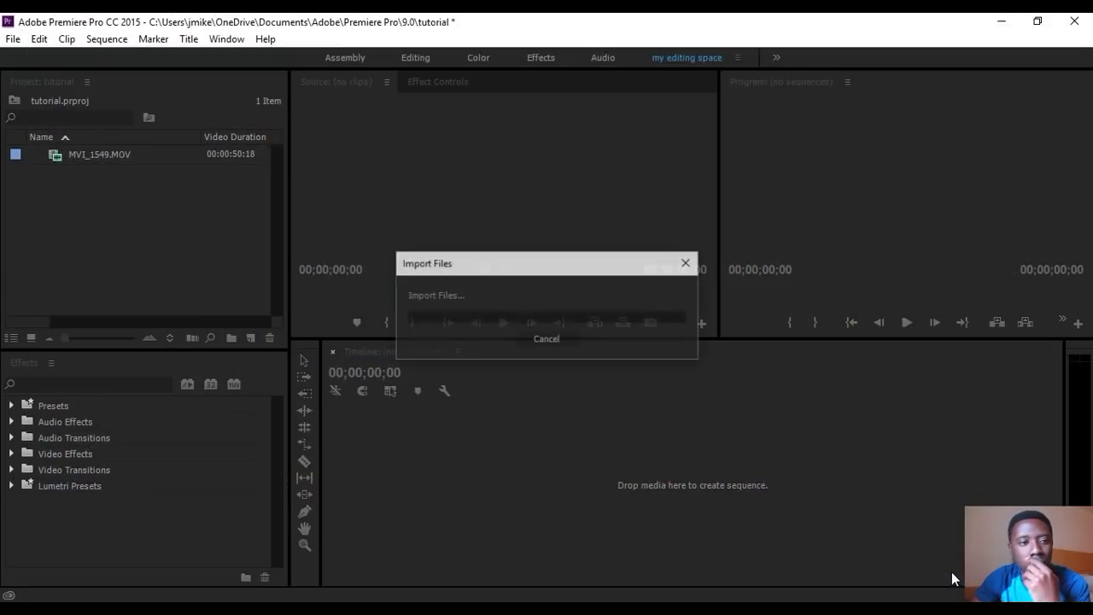
- Import the song Jesus Is All (Remix) from the Fred Hammond folder in Music, and clear the selection in the project
{"action": "left_click", "coordinate": [119, 214]}
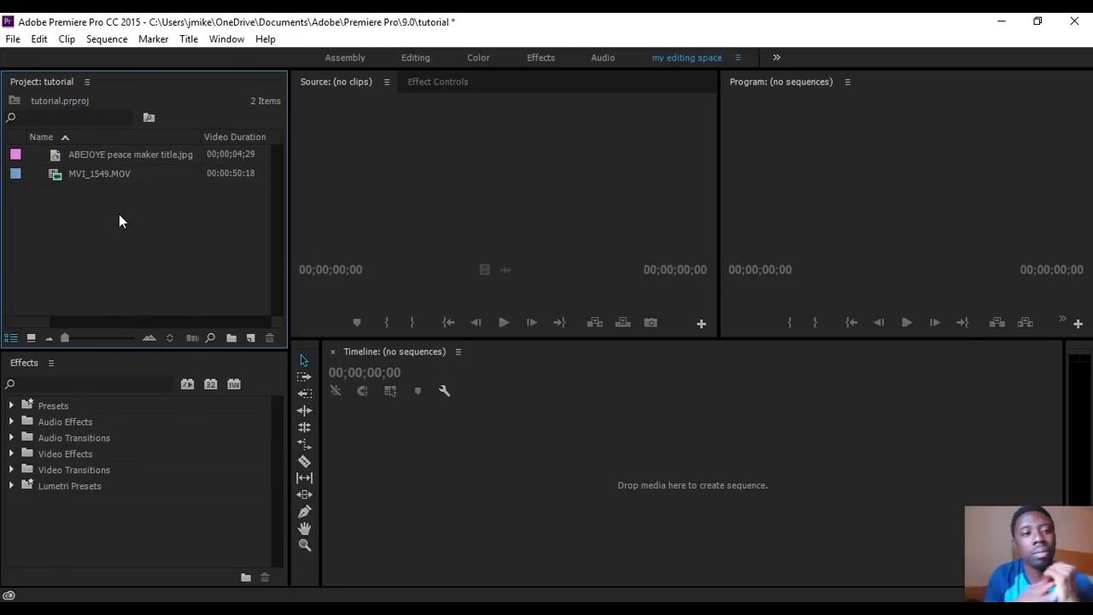
{"action": "double_click", "coordinate": [119, 213]}
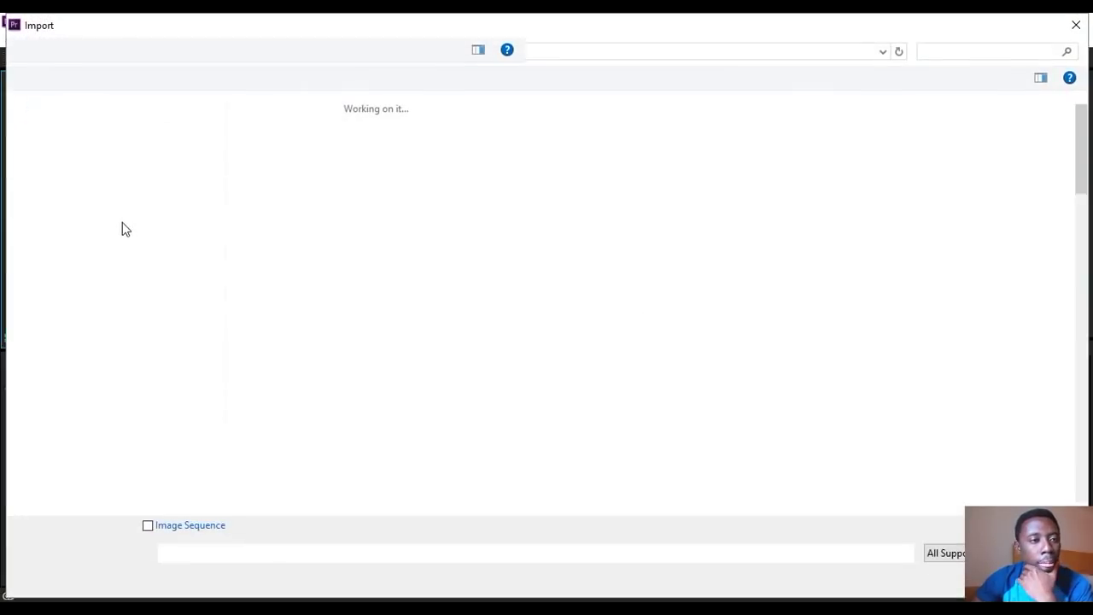
{"action": "left_click", "coordinate": [78, 139]}
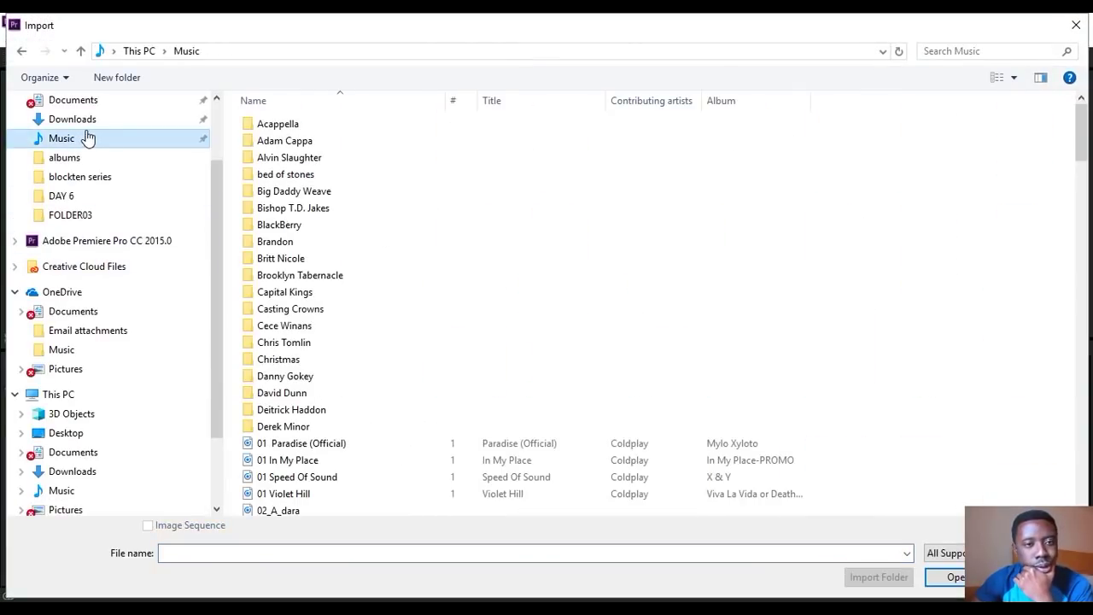
{"action": "scroll", "coordinate": [288, 248], "scroll_direction": "down", "scroll_amount": 4}
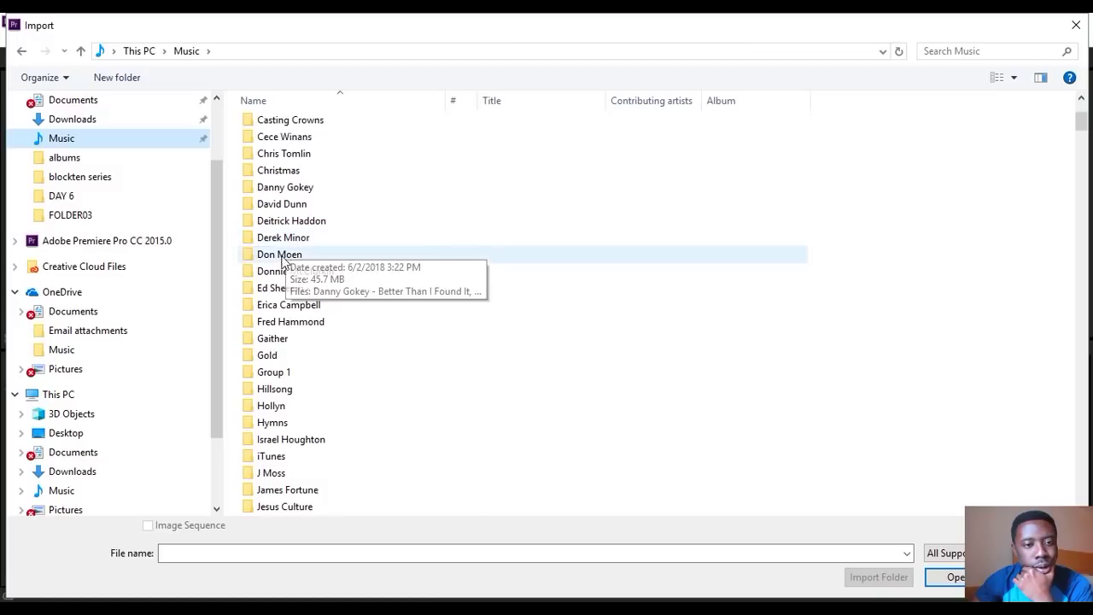
{"action": "double_click", "coordinate": [269, 323]}
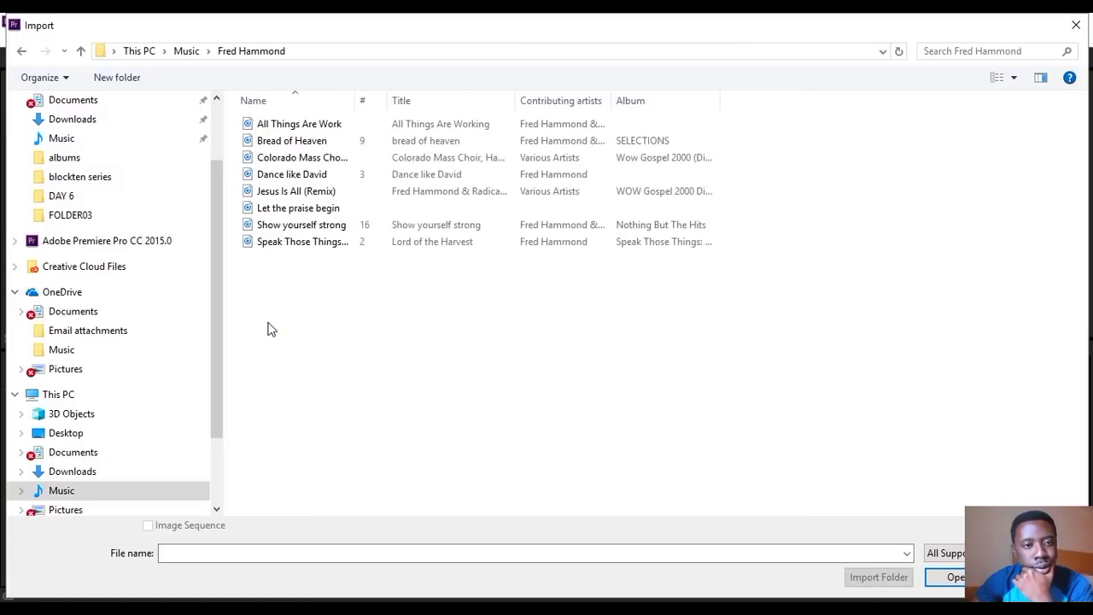
{"action": "left_click", "coordinate": [297, 192]}
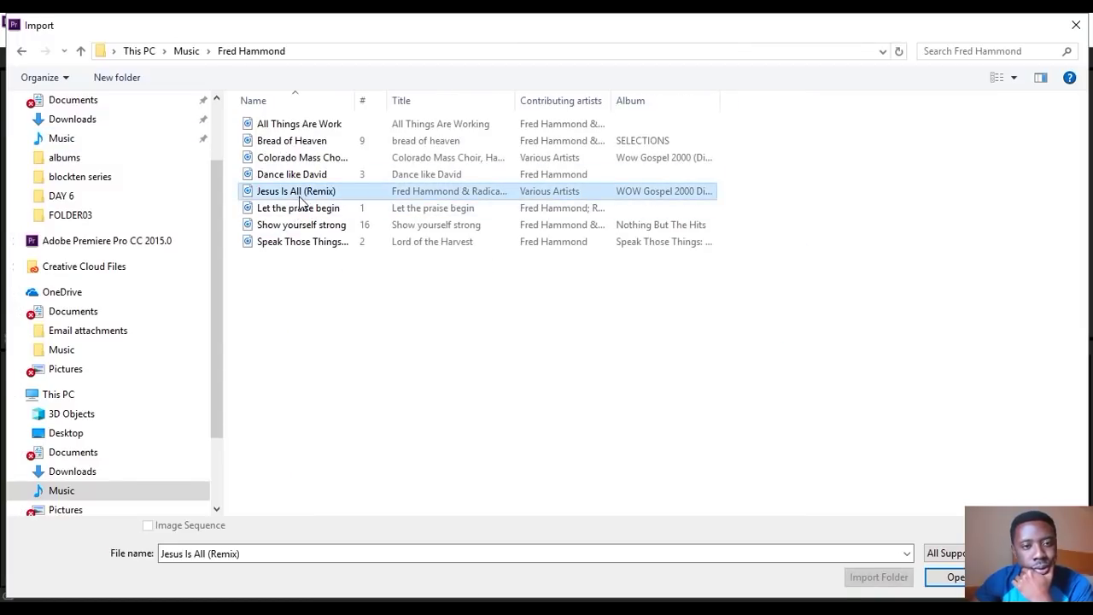
{"action": "left_click", "coordinate": [952, 578]}
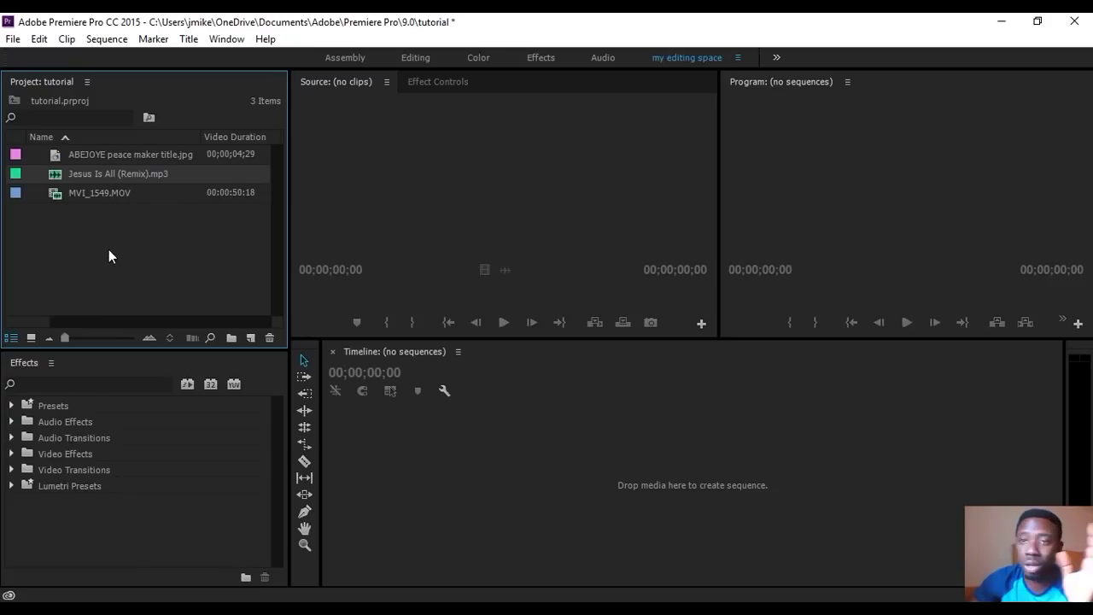
{"action": "left_click", "coordinate": [139, 247]}
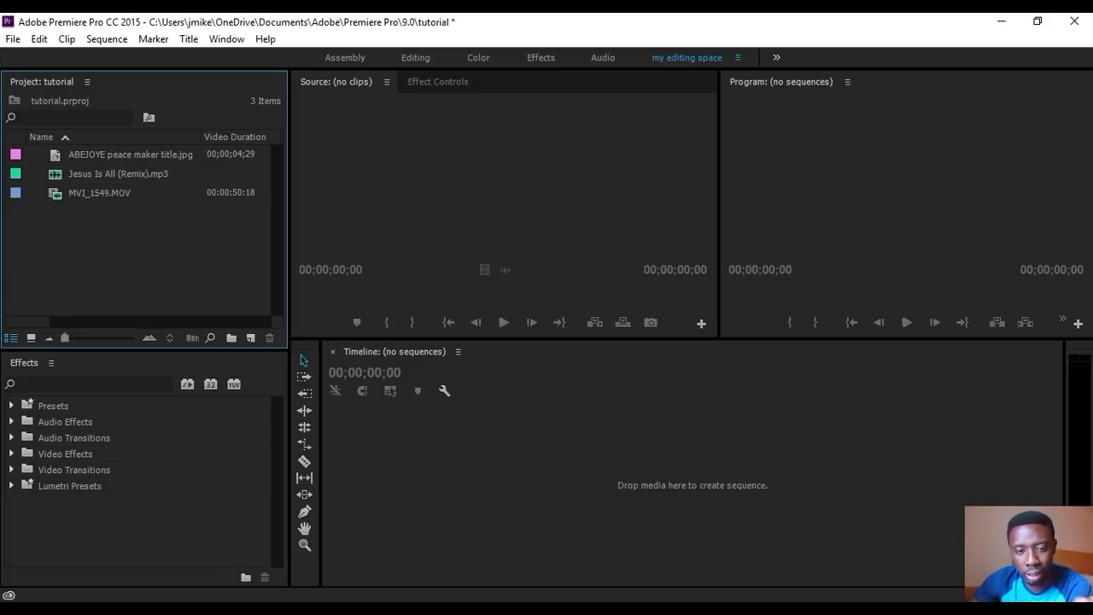
- Review the kitchen comparison slide in PowerPoint, and return to Premiere Pro with MVI_1549.MOV selected in the project
{"action": "left_click", "coordinate": [609, 609]}
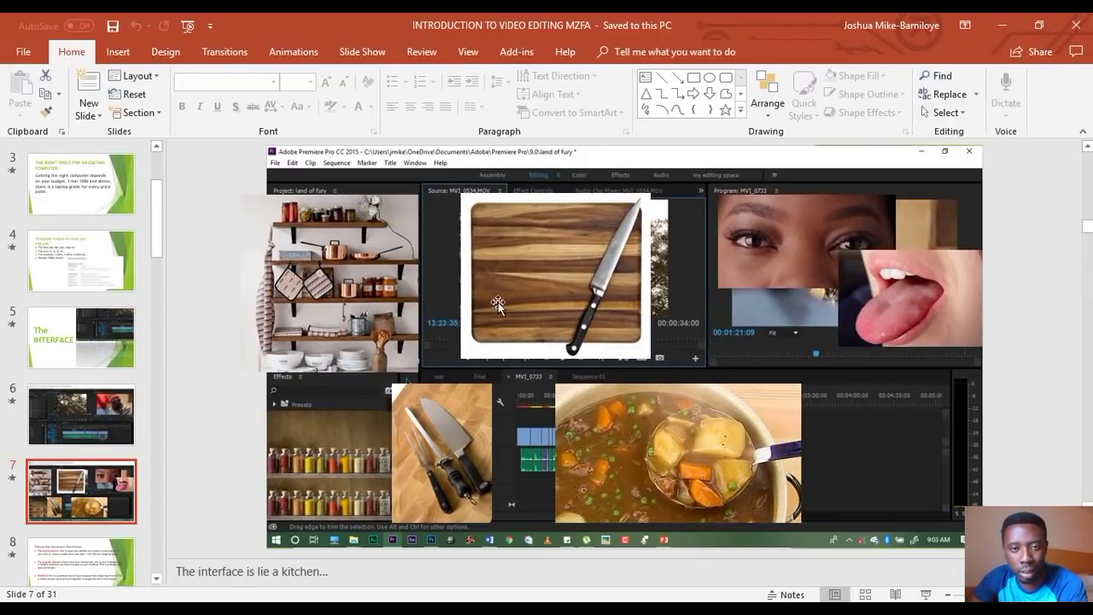
{"action": "left_click", "coordinate": [1003, 25]}
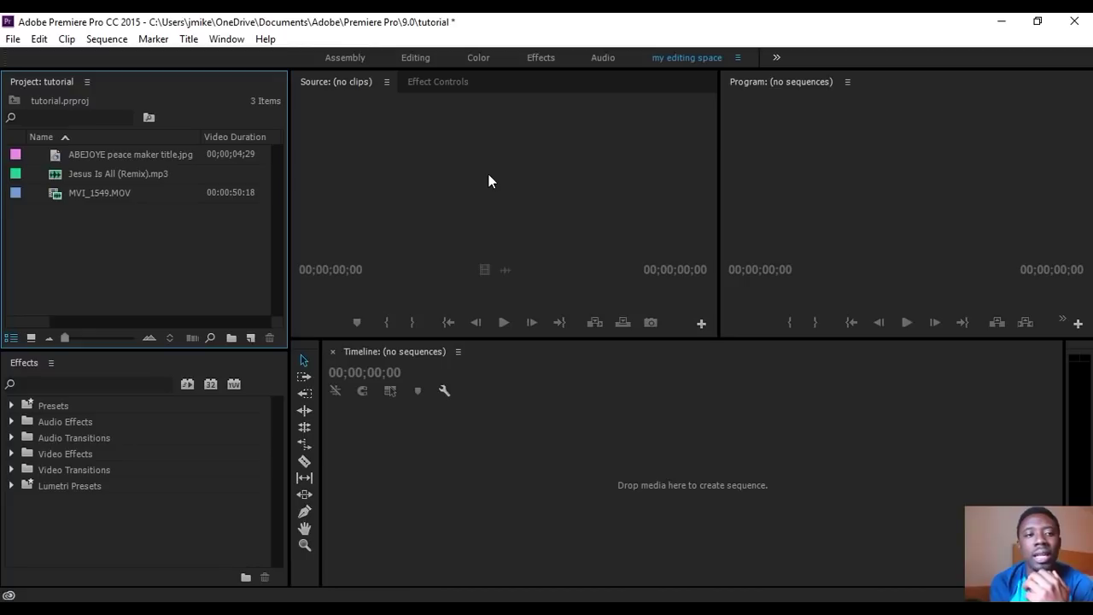
{"action": "left_click", "coordinate": [60, 200]}
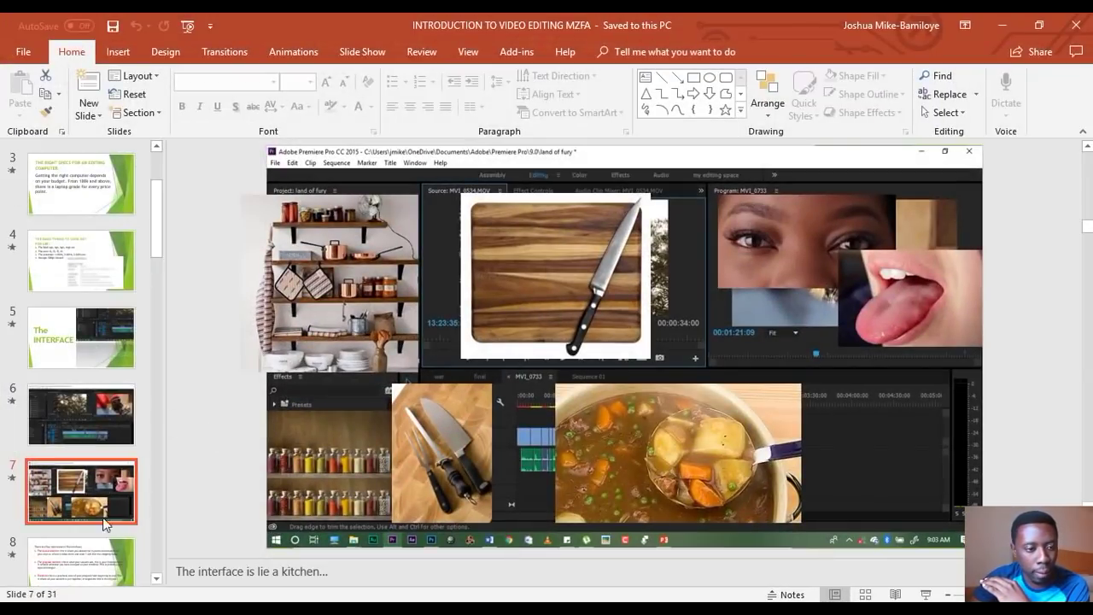
- Show slide 8 on the four main interface areas in PowerPoint, and return to Premiere Pro
{"action": "left_click", "coordinate": [87, 559]}
{"action": "scroll", "coordinate": [82, 551], "scroll_direction": "down", "scroll_amount": 2}
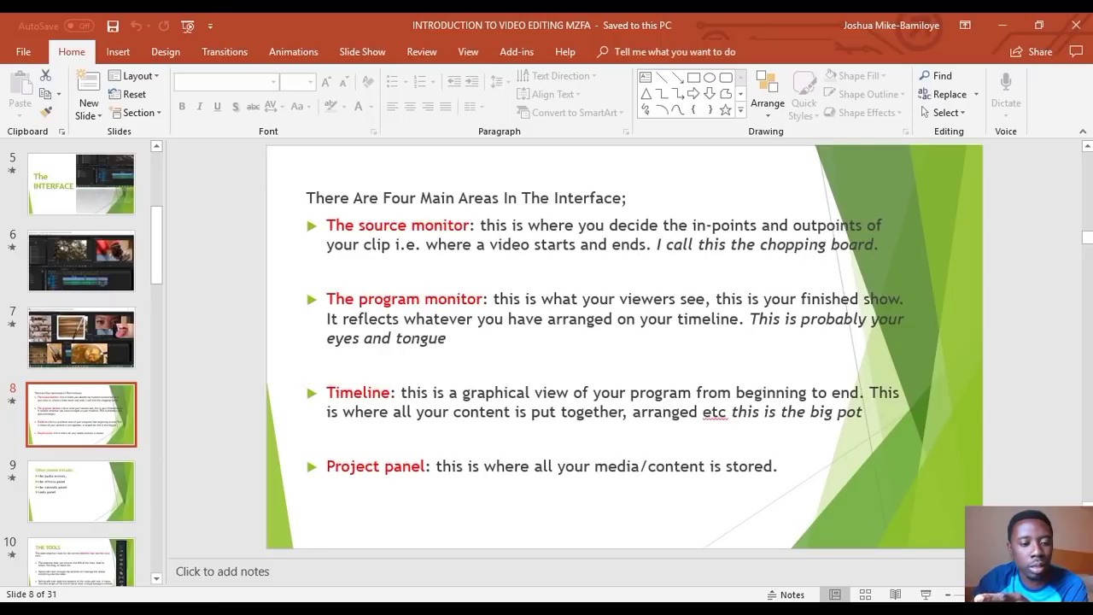
{"action": "left_click", "coordinate": [229, 602]}
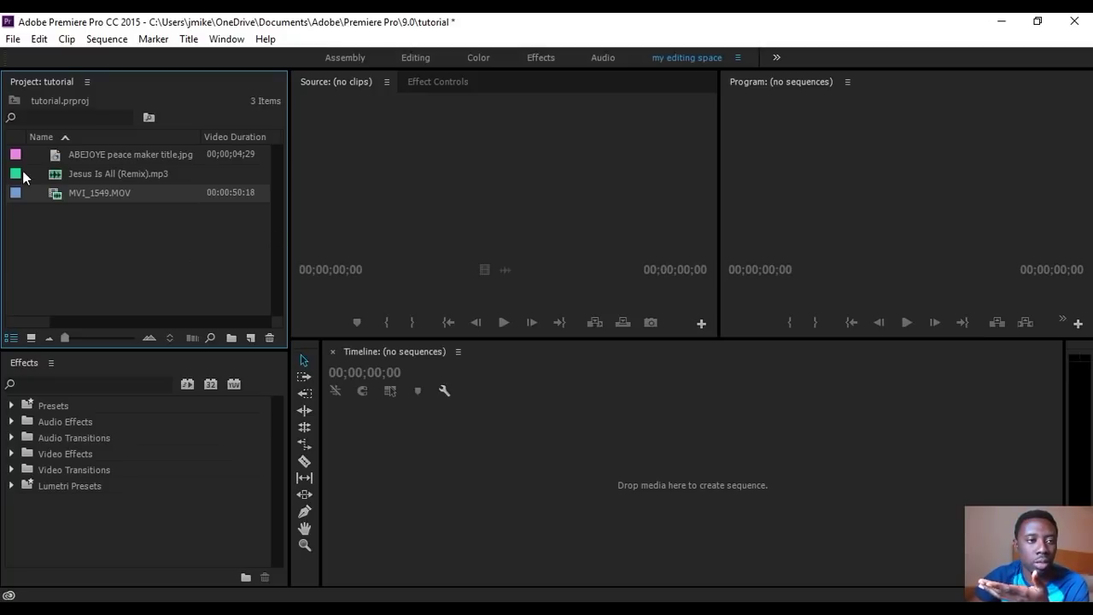
- Load MVI_1549.MOV into the Source monitor and play it, stopping at 05:21:45:12
{"action": "double_click", "coordinate": [56, 195]}
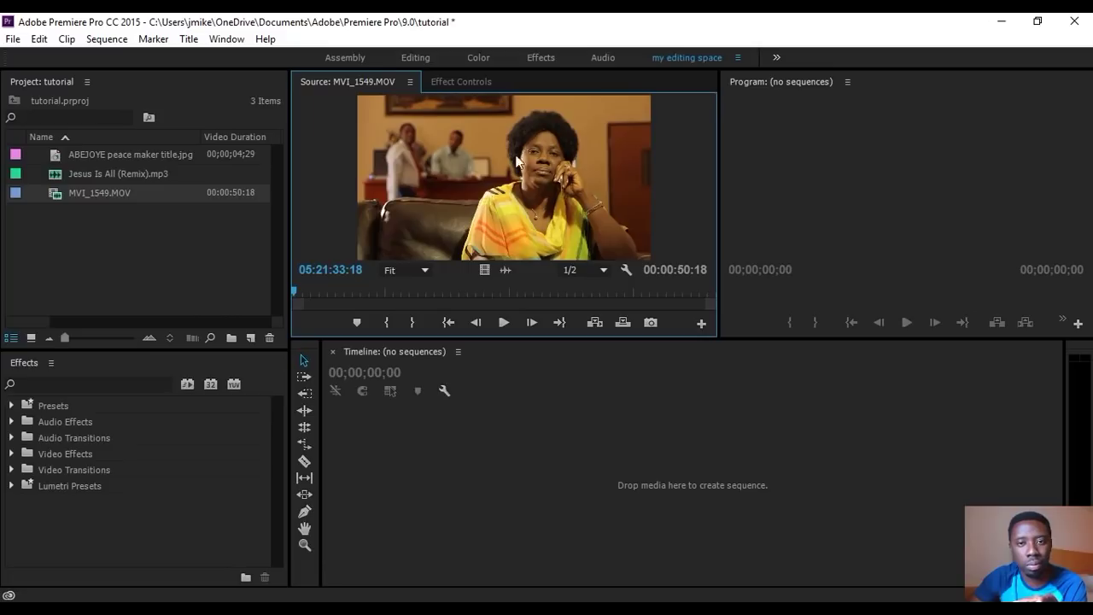
{"action": "left_click", "coordinate": [504, 322]}
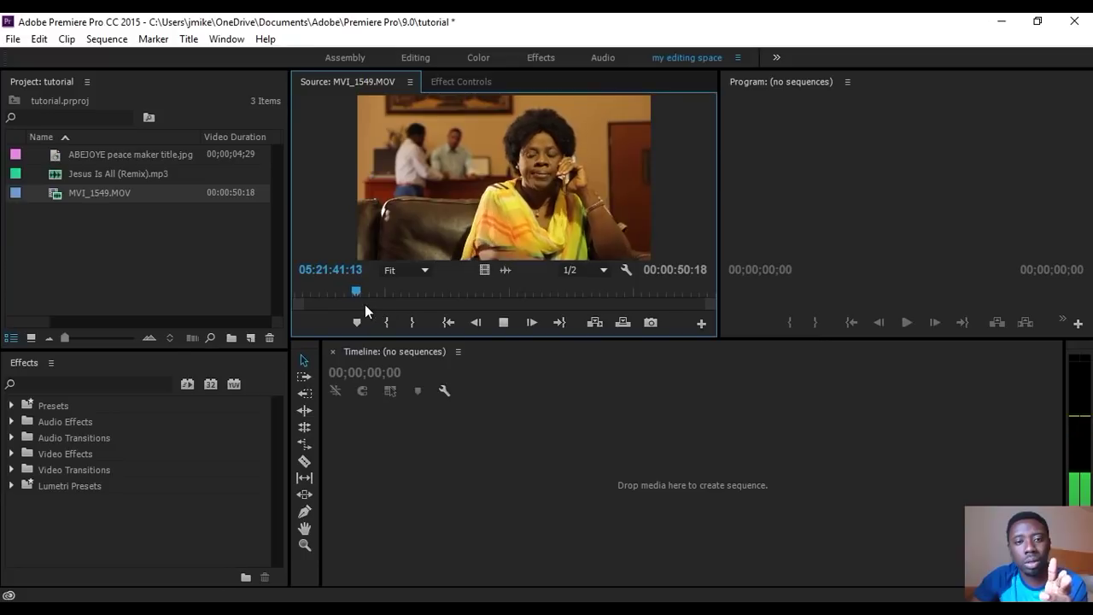
{"action": "left_click", "coordinate": [504, 324]}
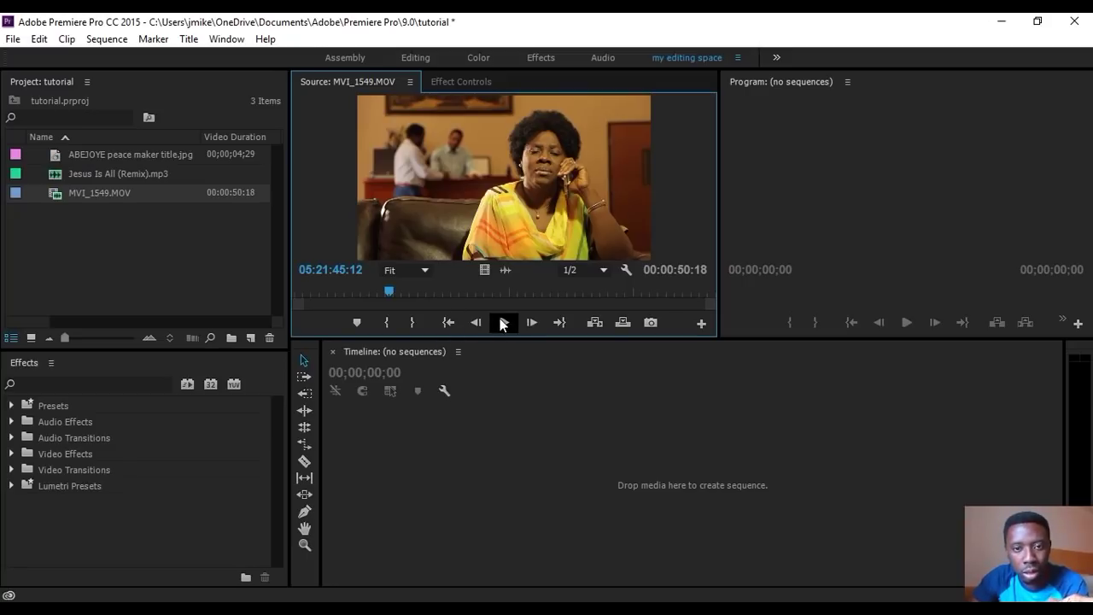
- Mark the in point of MVI_1549.MOV at 05:21:45:12 and its out point at 05:22:22:17 in the Source monitor
{"action": "left_click", "coordinate": [387, 323]}
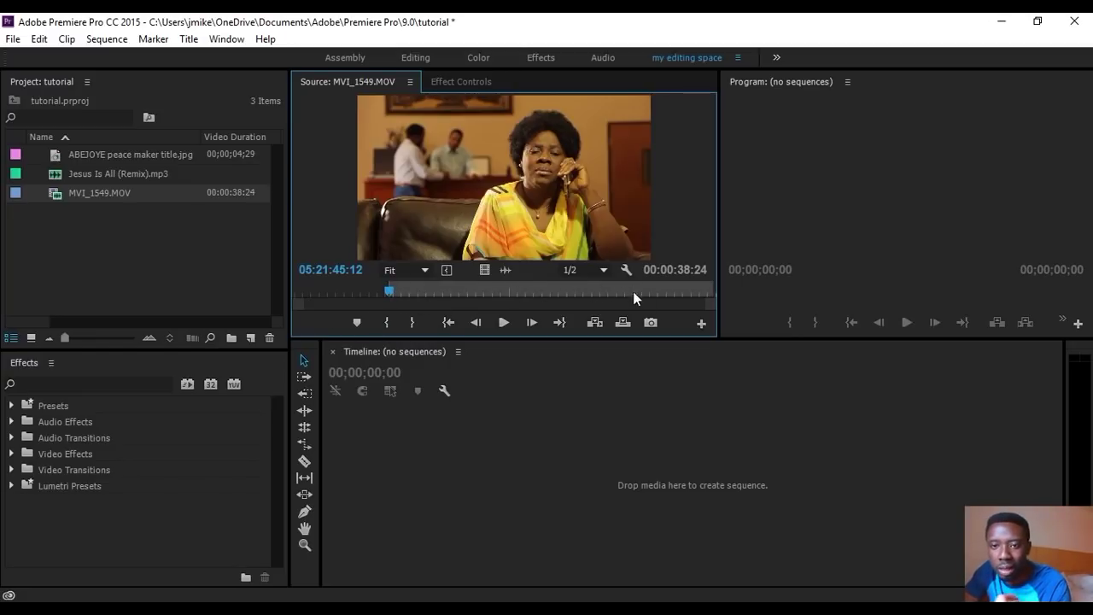
{"action": "left_click_drag", "start_coordinate": [400, 291], "coordinate": [699, 291]}
{"action": "left_click", "coordinate": [413, 323]}
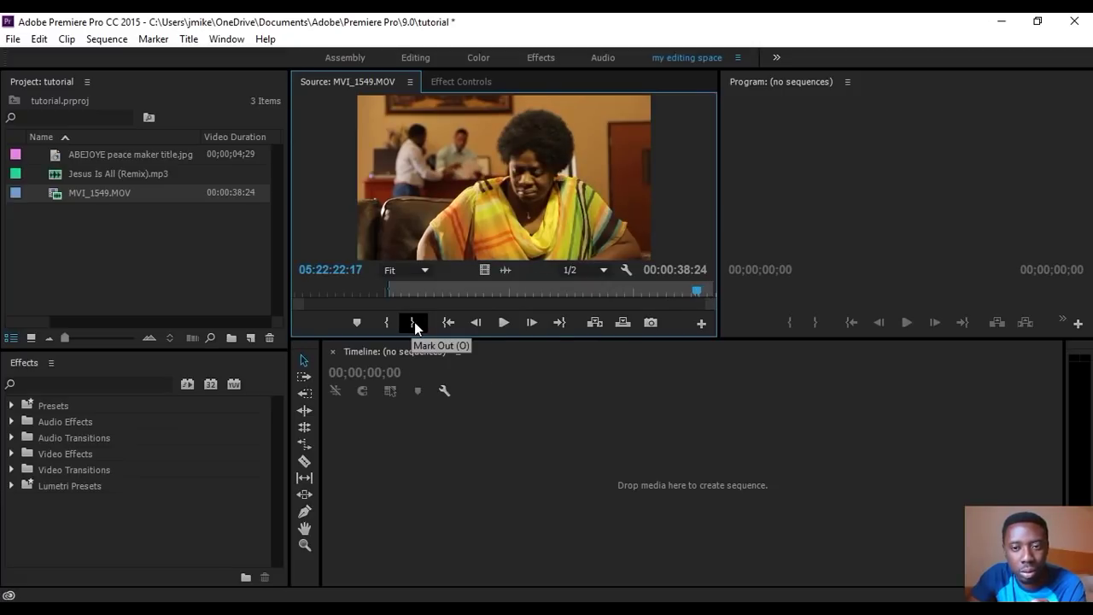
{"action": "left_click", "coordinate": [415, 322]}
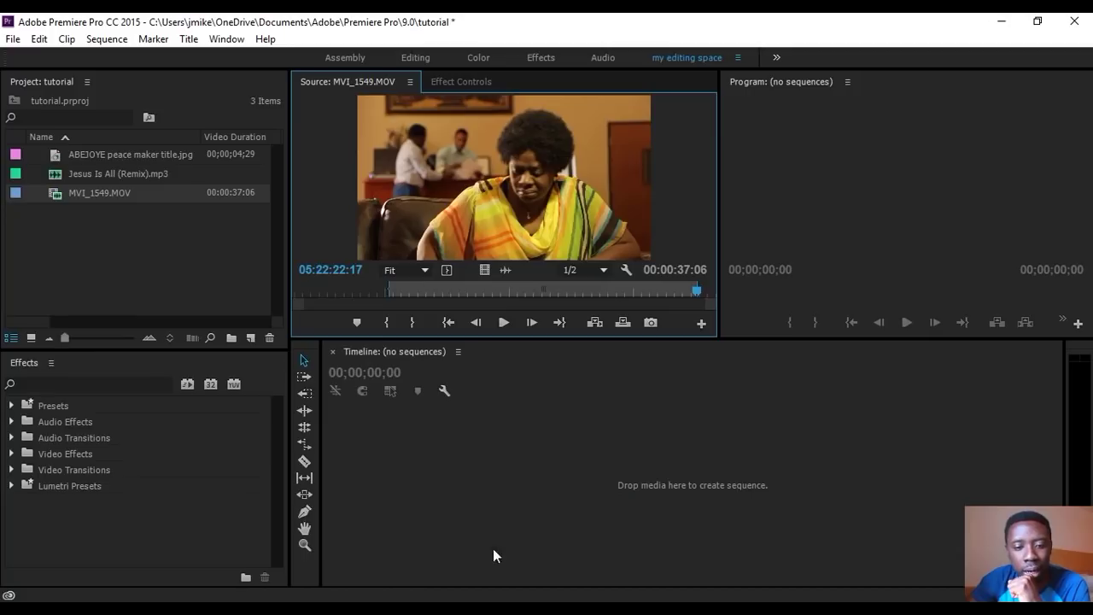
- Review slide 8 on the main interface areas and slide 7's kitchen comparison in PowerPoint, and return to Premiere Pro
{"action": "key", "text": "alt+Tab"}
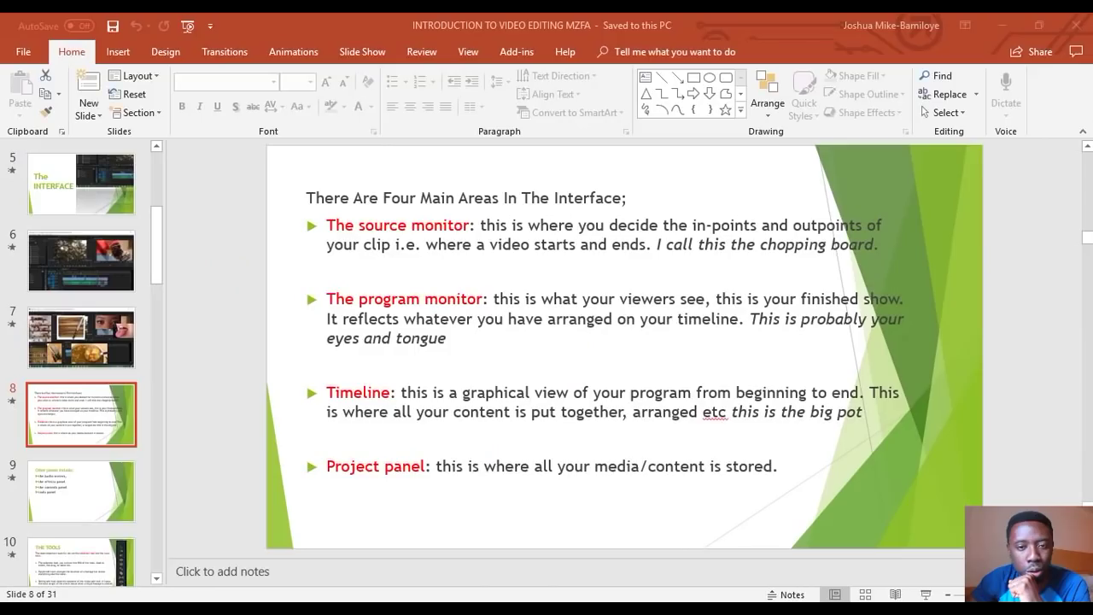
{"action": "key", "text": "Up"}
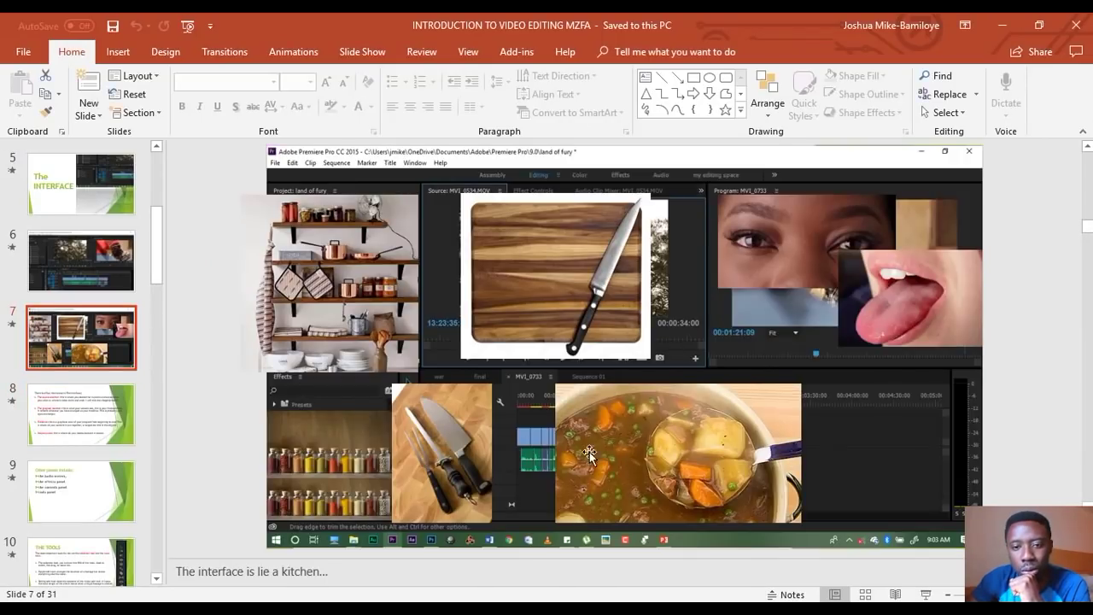
{"action": "left_click", "coordinate": [1006, 27]}
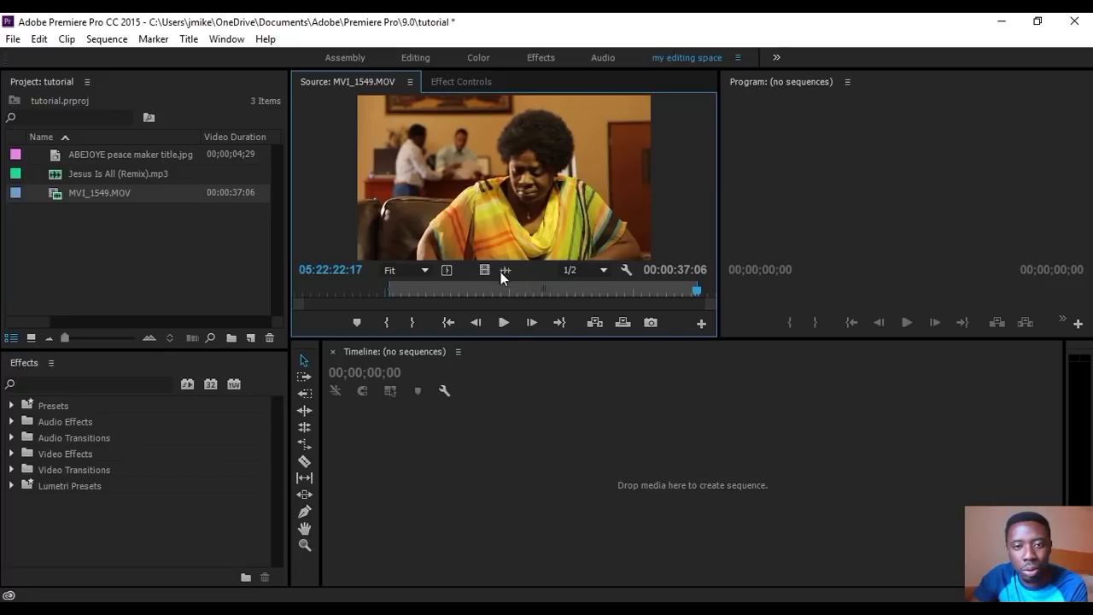
- Create a sequence from the marked MVI_1549.MOV clip in the empty timeline, play its opening and move the playhead to 00:00:18:15
{"action": "mouse_move", "coordinate": [492, 267]}
{"action": "left_mouse_down"}
{"action": "mouse_move", "coordinate": [500, 446]}
{"action": "mouse_move", "coordinate": [492, 280]}
{"action": "left_mouse_up"}
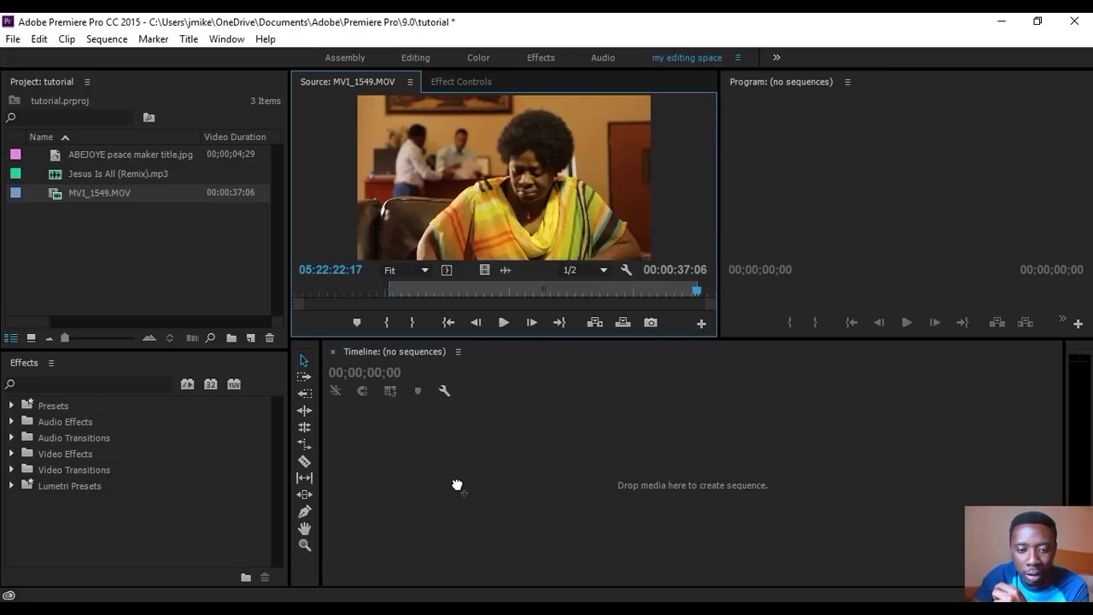
{"action": "left_click_drag", "start_coordinate": [457, 485], "coordinate": [457, 484]}
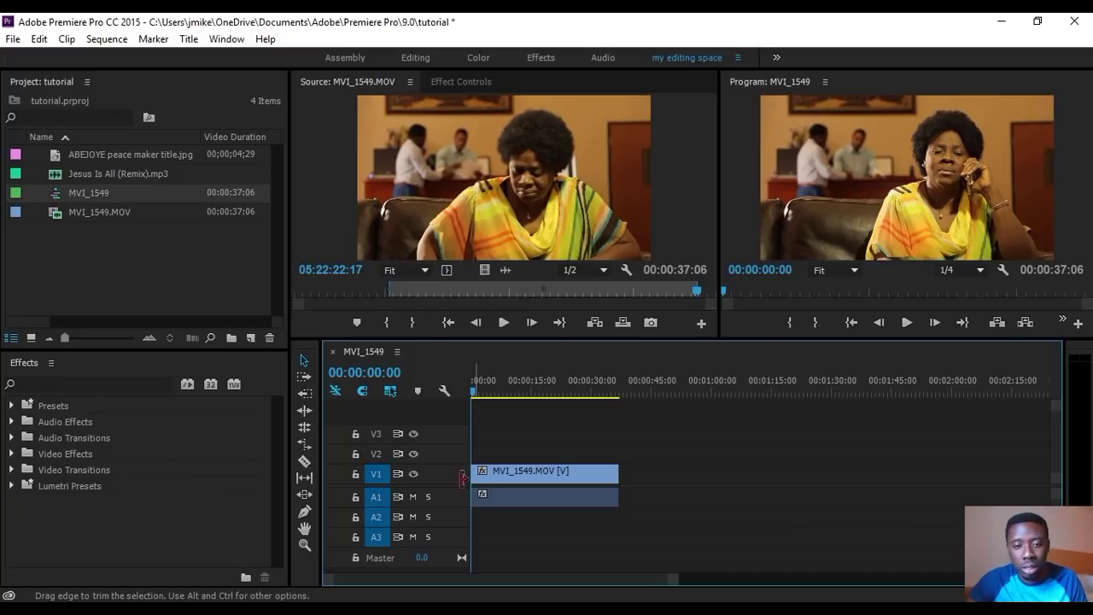
{"action": "key", "text": "space"}
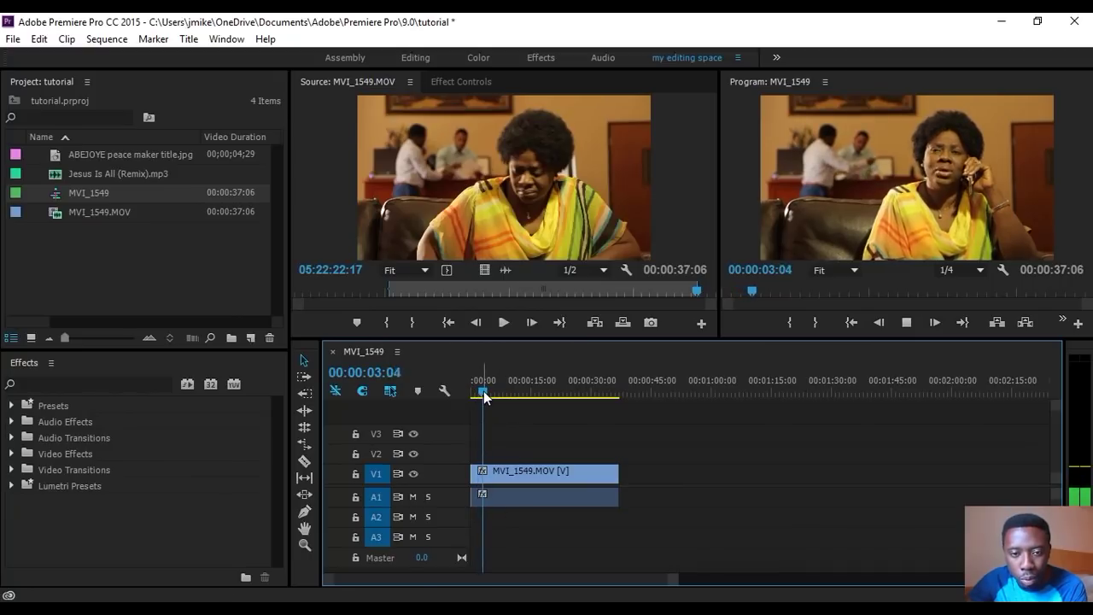
{"action": "key", "text": "space"}
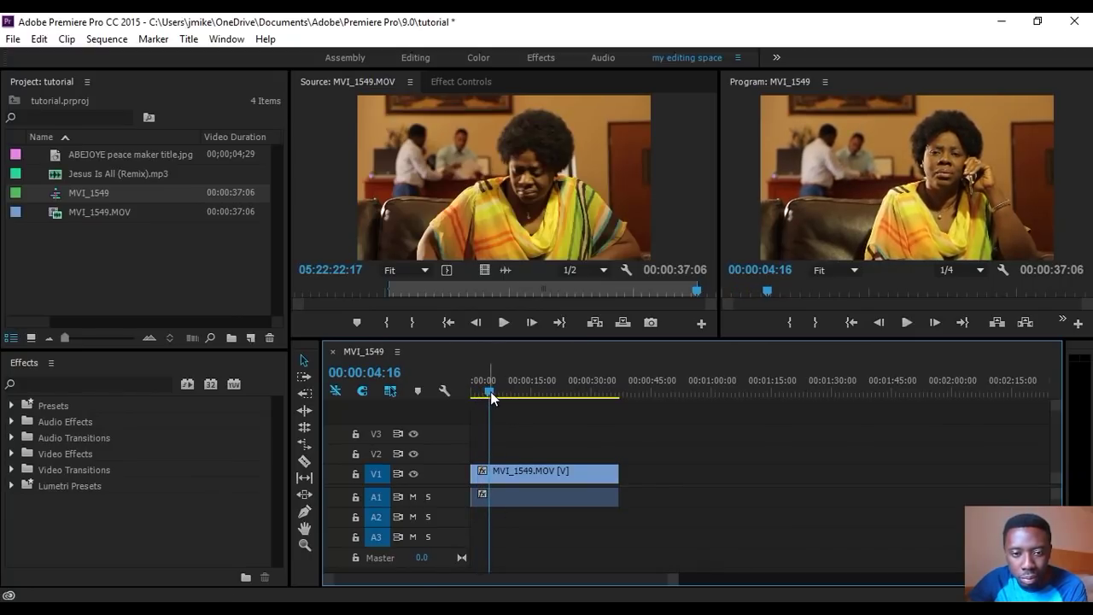
{"action": "left_click_drag", "start_coordinate": [491, 392], "coordinate": [546, 412]}
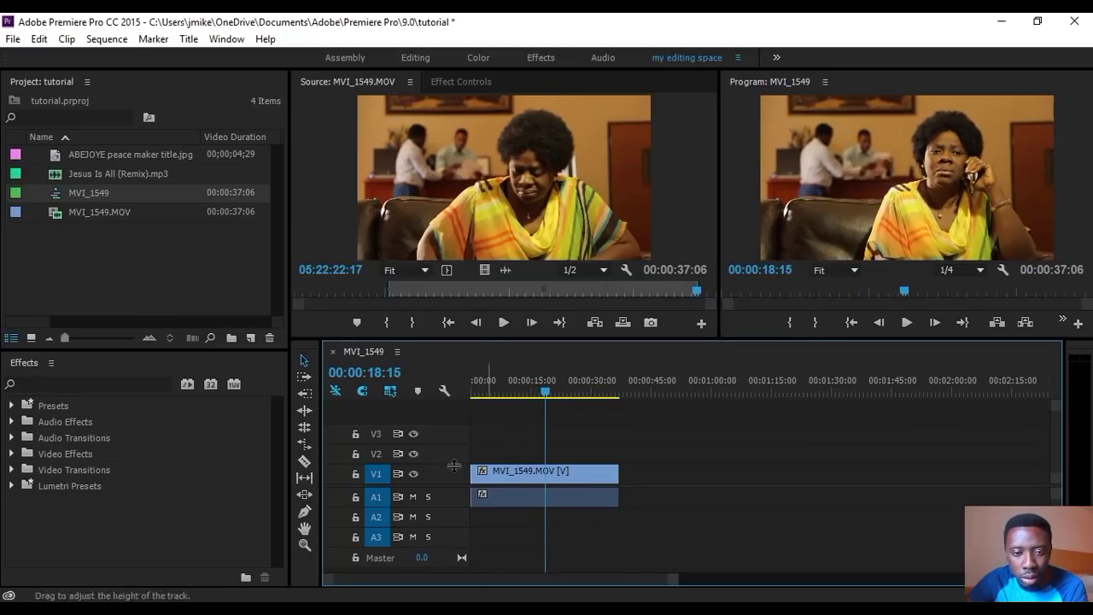
- Increase the height of tracks V1 and A1 to show the clip's thumbnail and waveform, and select the clip
{"action": "left_click_drag", "start_coordinate": [456, 483], "coordinate": [459, 525]}
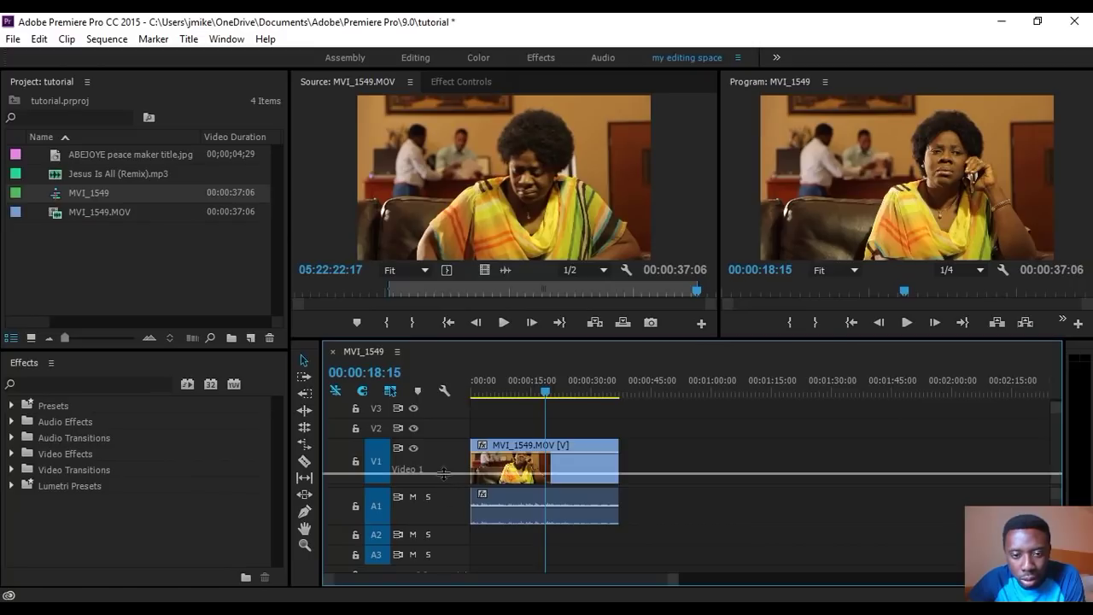
{"action": "left_click_drag", "start_coordinate": [454, 487], "coordinate": [453, 480]}
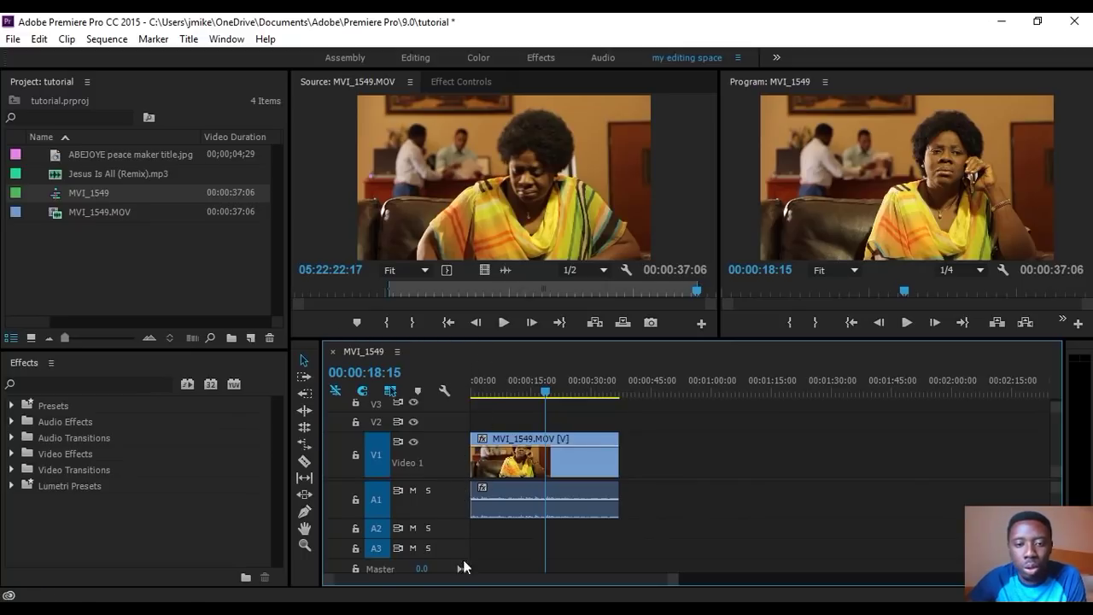
{"action": "left_click_drag", "start_coordinate": [557, 468], "coordinate": [557, 410]}
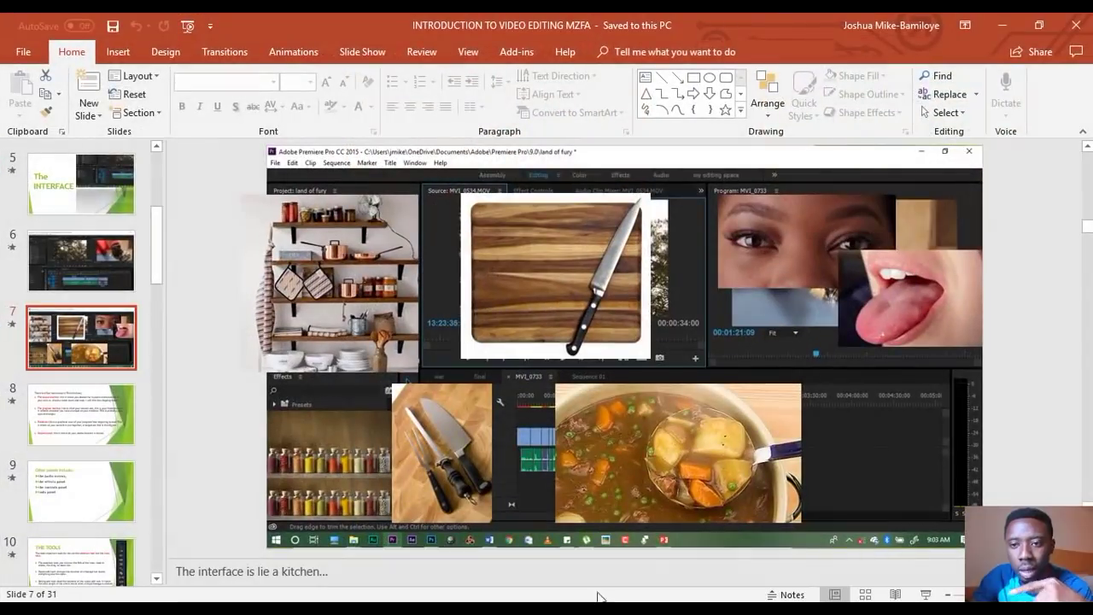
- Return from PowerPoint to Premiere Pro, preview the sequence in the Program monitor and leave the playhead at 00:00:18:20
{"action": "left_click", "coordinate": [1004, 25]}
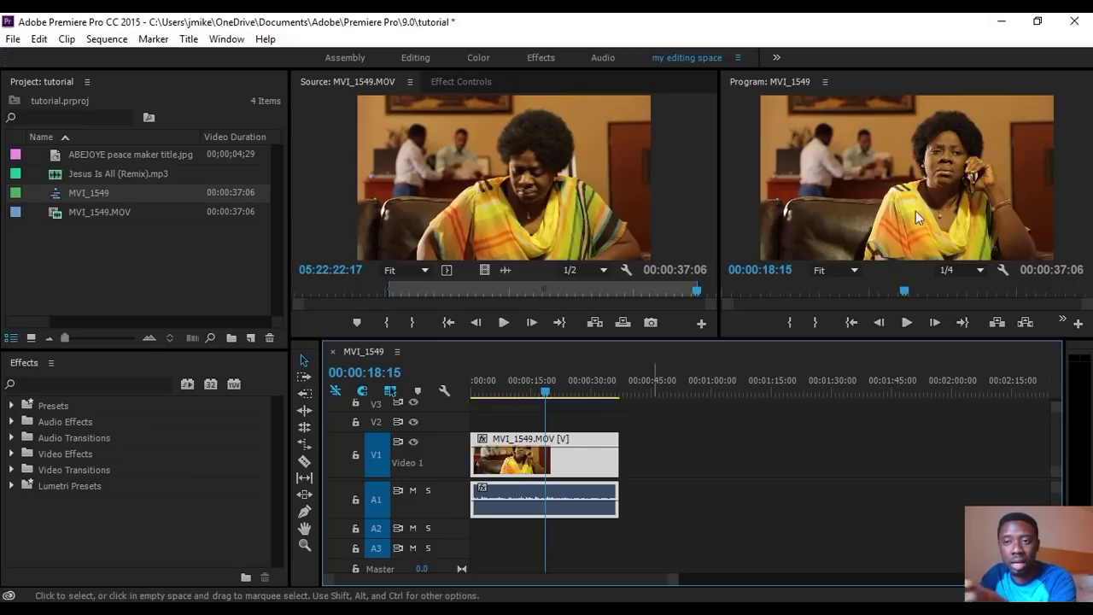
{"action": "left_click_drag", "start_coordinate": [545, 393], "coordinate": [568, 393]}
{"action": "left_click_drag", "start_coordinate": [476, 393], "coordinate": [490, 394]}
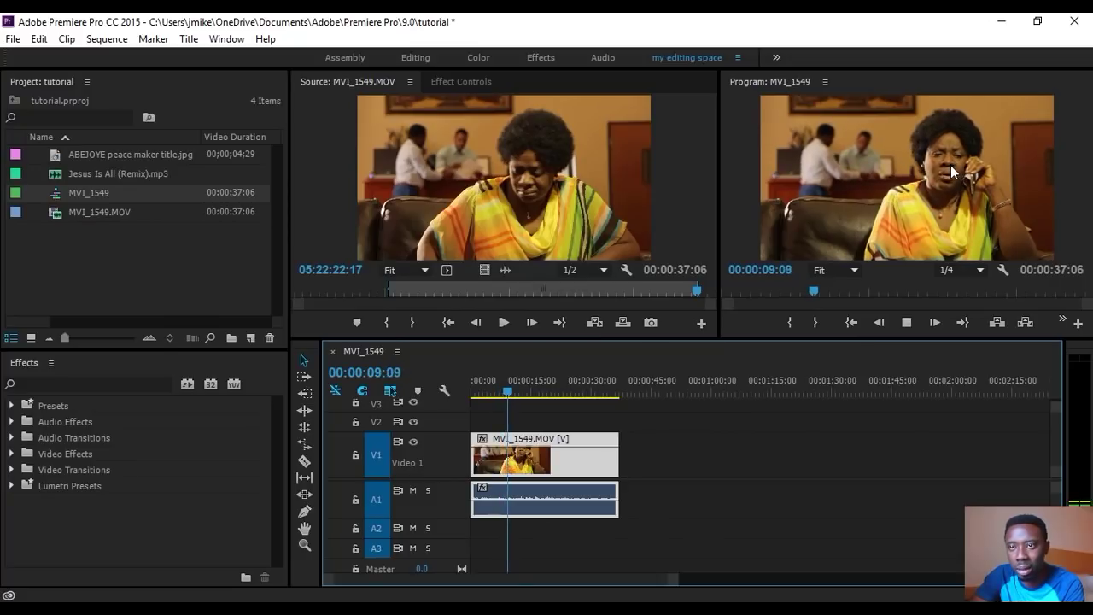
{"action": "key", "text": "Left"}
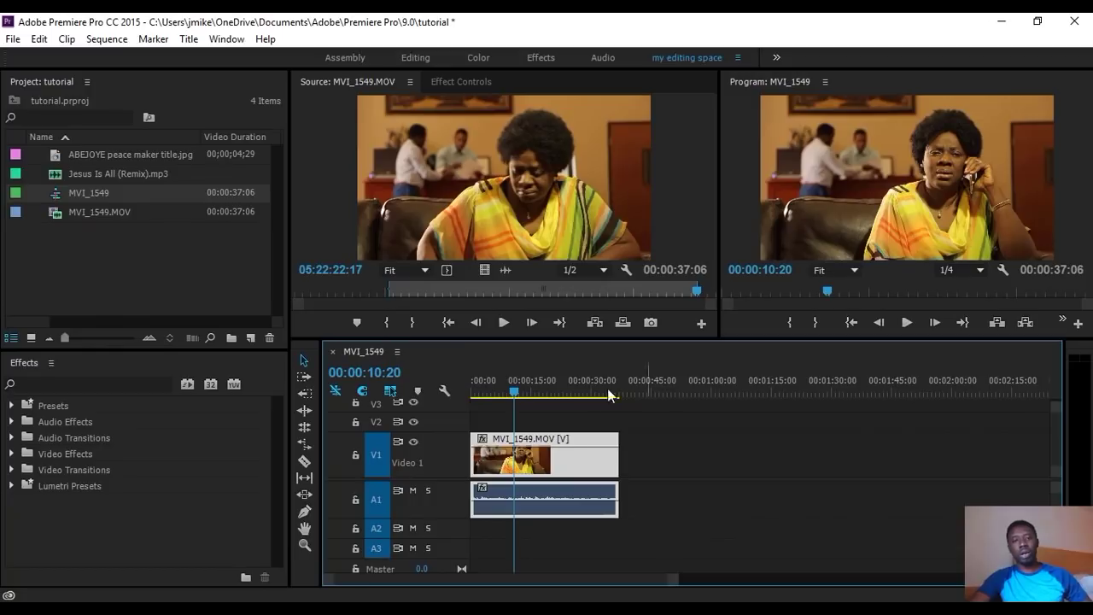
{"action": "mouse_move", "coordinate": [567, 386]}
{"action": "left_mouse_down"}
{"action": "mouse_move", "coordinate": [523, 365]}
{"action": "mouse_move", "coordinate": [529, 391]}
{"action": "mouse_move", "coordinate": [500, 396]}
{"action": "mouse_move", "coordinate": [546, 393]}
{"action": "left_mouse_up"}
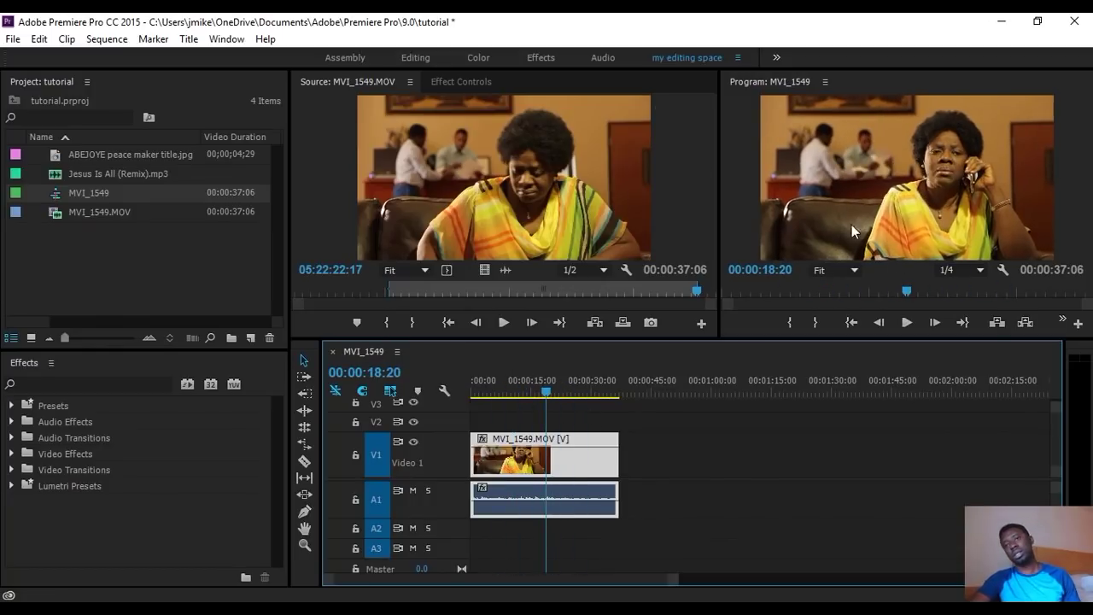
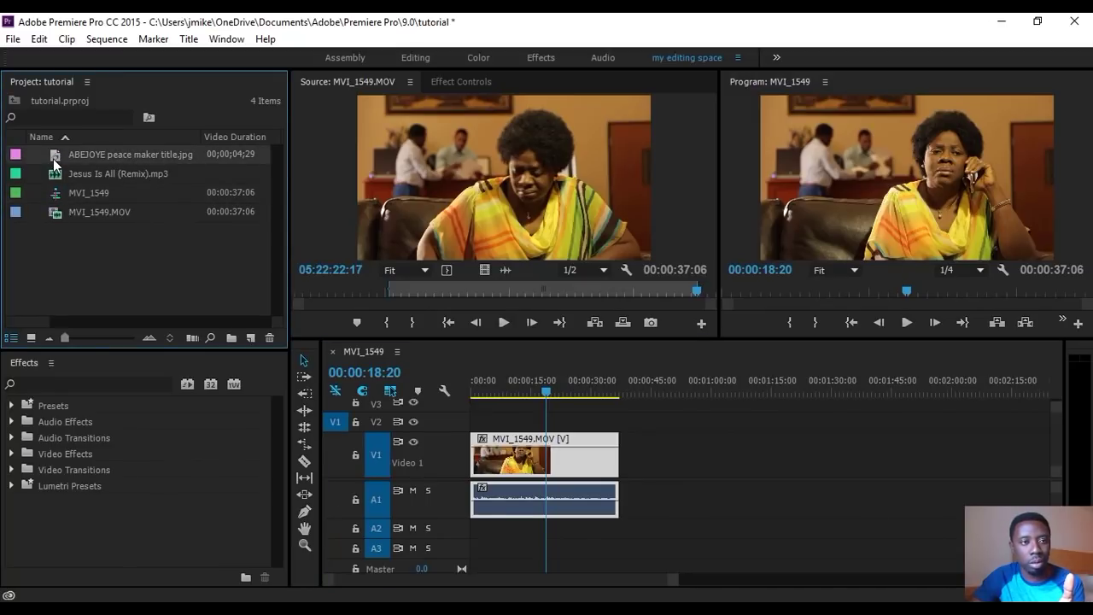
- Load ABEJOYE peace maker title.jpg into the Source monitor and place it on V2 above the later part of the video
{"action": "double_click", "coordinate": [54, 160]}
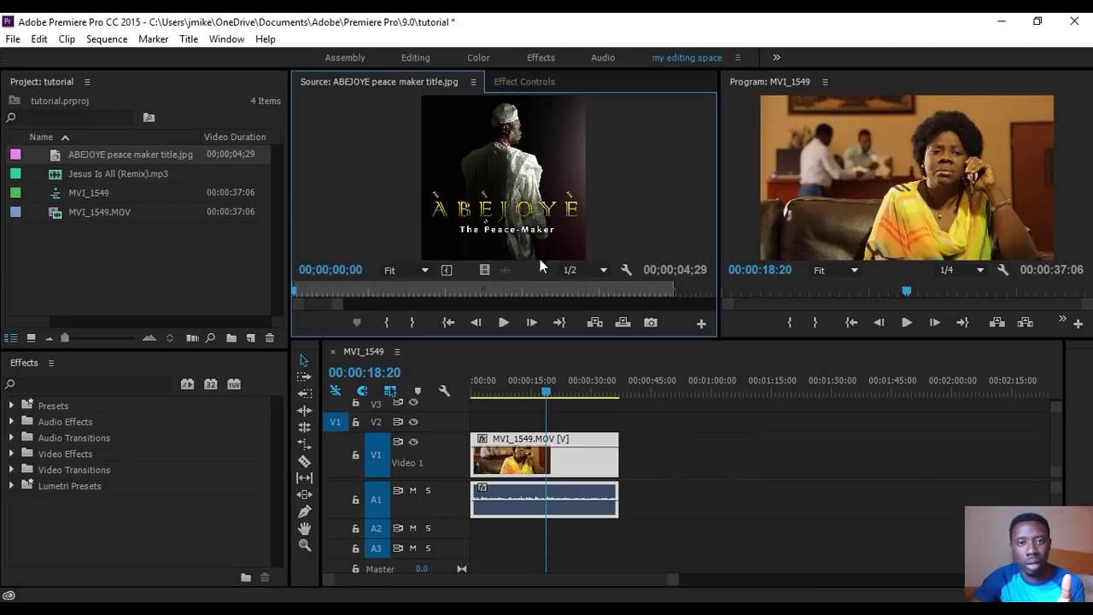
{"action": "left_click_drag", "start_coordinate": [58, 156], "coordinate": [82, 171]}
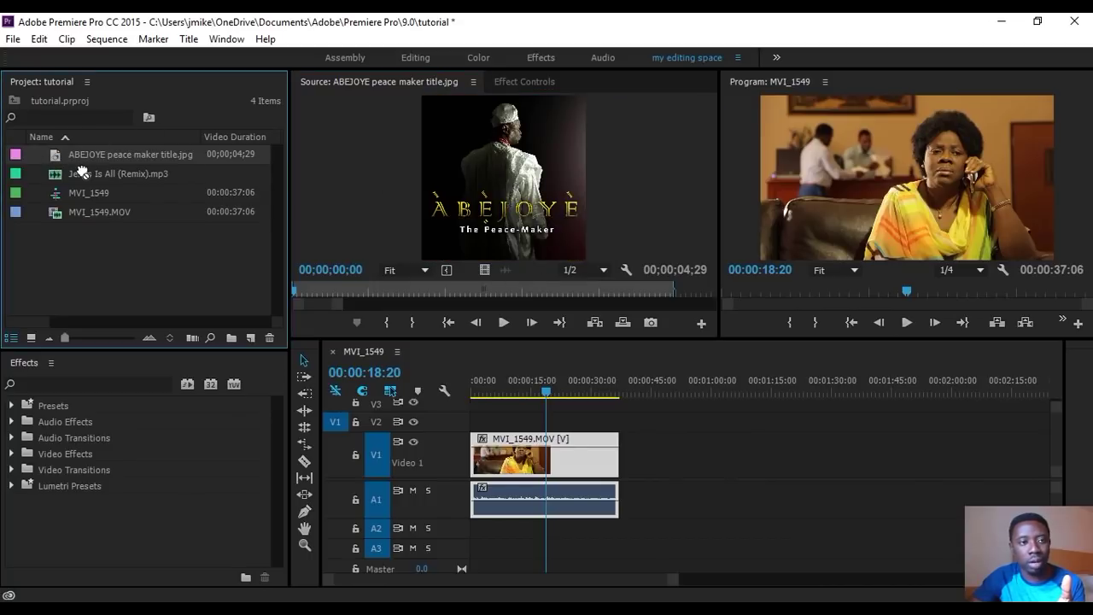
{"action": "left_click_drag", "start_coordinate": [352, 338], "coordinate": [581, 423]}
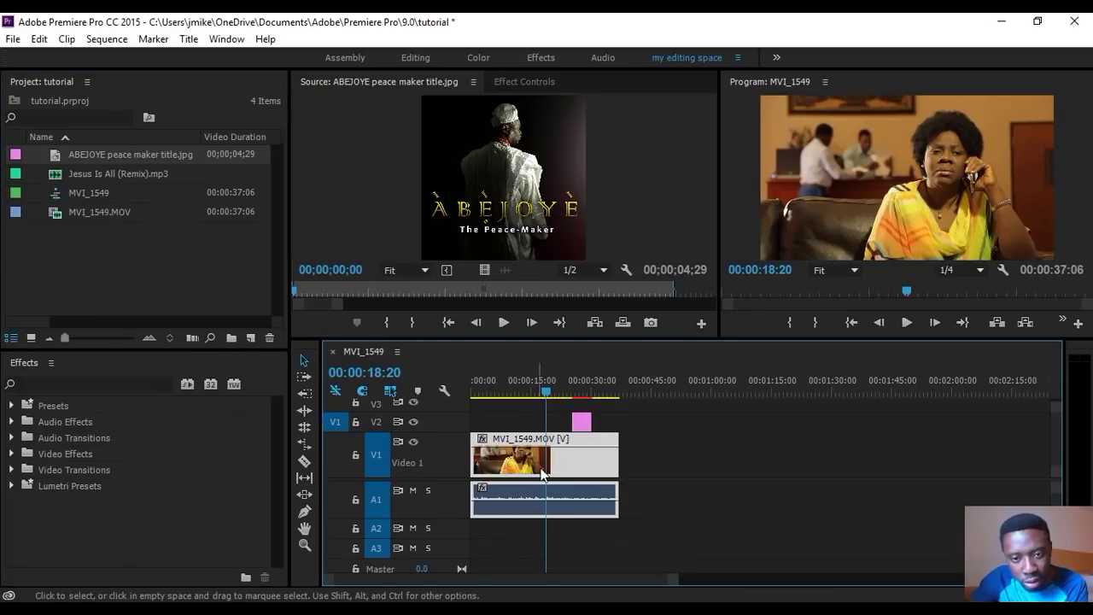
{"action": "mouse_move", "coordinate": [583, 429]}
{"action": "left_mouse_down"}
{"action": "mouse_move", "coordinate": [640, 547]}
{"action": "mouse_move", "coordinate": [647, 527]}
{"action": "mouse_move", "coordinate": [623, 536]}
{"action": "mouse_move", "coordinate": [673, 559]}
{"action": "mouse_move", "coordinate": [897, 546]}
{"action": "mouse_move", "coordinate": [914, 512]}
{"action": "mouse_move", "coordinate": [781, 424]}
{"action": "mouse_move", "coordinate": [688, 423]}
{"action": "mouse_move", "coordinate": [851, 453]}
{"action": "mouse_move", "coordinate": [485, 392]}
{"action": "mouse_move", "coordinate": [521, 410]}
{"action": "mouse_move", "coordinate": [588, 420]}
{"action": "mouse_move", "coordinate": [584, 410]}
{"action": "mouse_move", "coordinate": [583, 422]}
{"action": "left_mouse_up"}
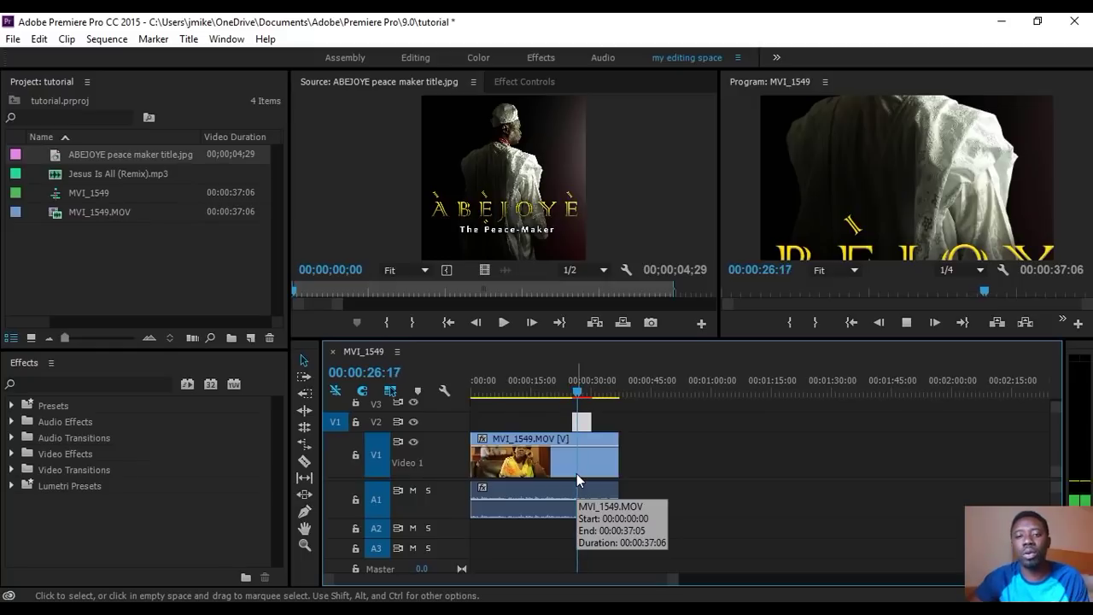
- Stop playback at 00:00:27:09 over the title image and apply Scale to Frame Size to the image clip
{"action": "key", "text": "space"}
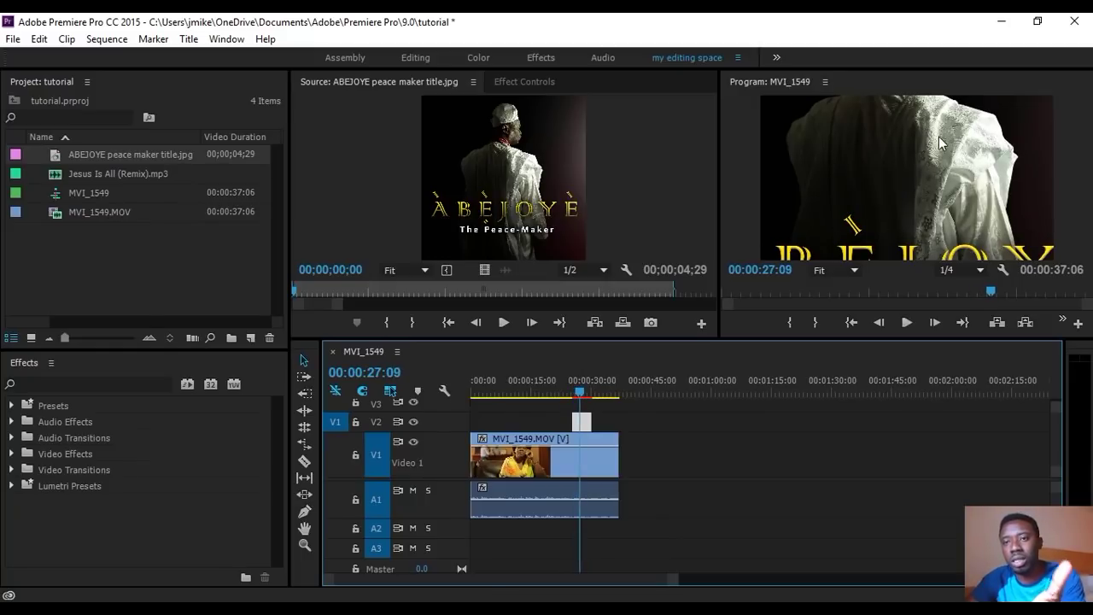
{"action": "right_click", "coordinate": [580, 423]}
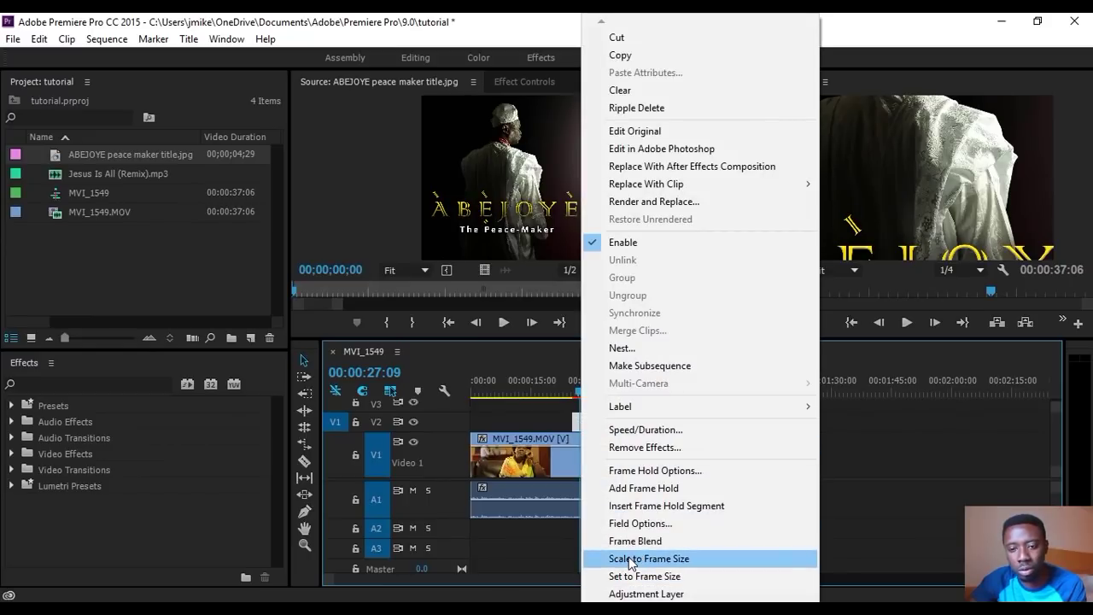
{"action": "left_click", "coordinate": [632, 559]}
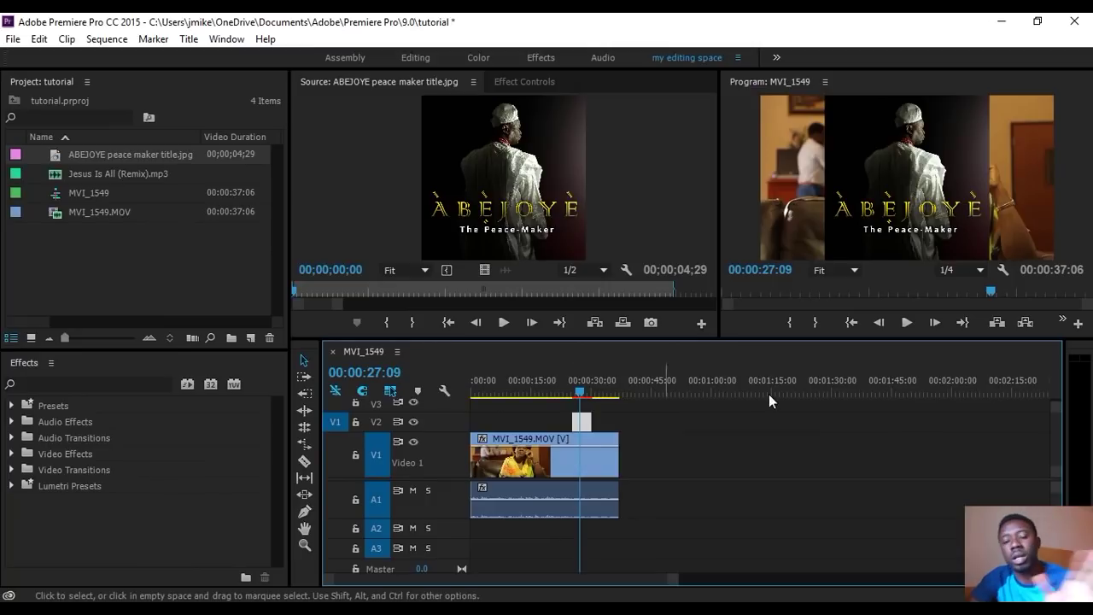
- Try repositioning the title image along V2 above the video, and preview the overlay at 00:00:28:05
{"action": "left_click_drag", "start_coordinate": [578, 395], "coordinate": [559, 395]}
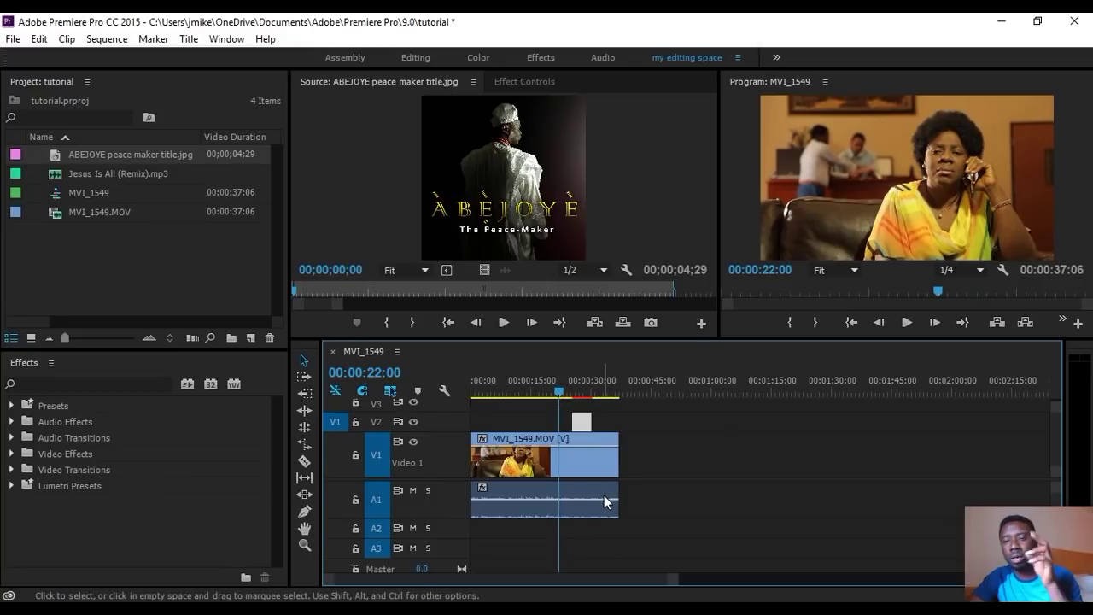
{"action": "mouse_move", "coordinate": [580, 423]}
{"action": "left_mouse_down"}
{"action": "mouse_move", "coordinate": [636, 440]}
{"action": "mouse_move", "coordinate": [636, 423]}
{"action": "mouse_move", "coordinate": [582, 420]}
{"action": "left_mouse_up"}
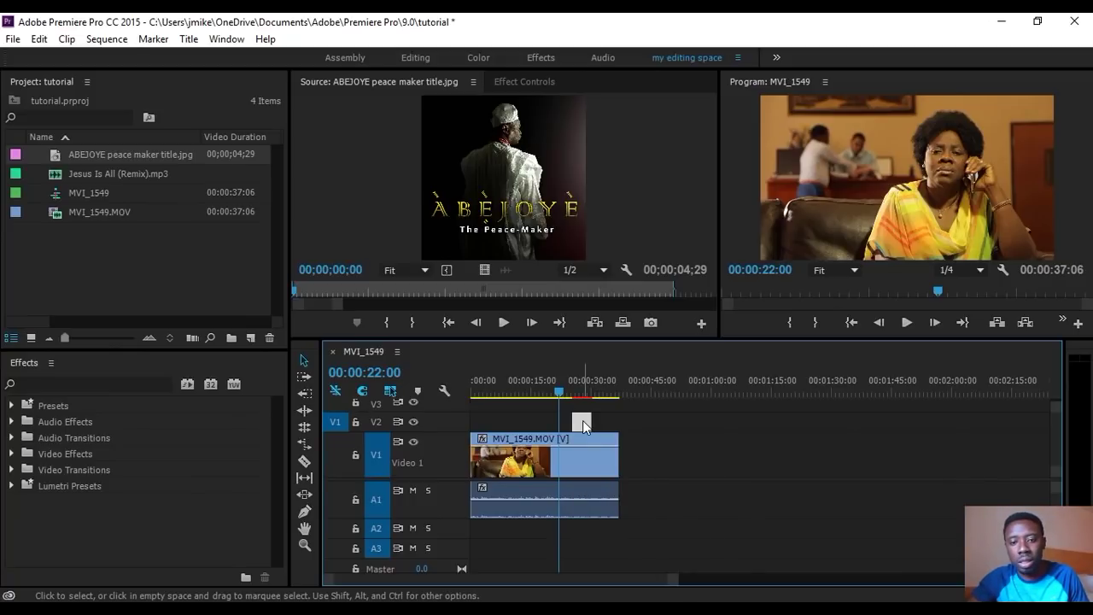
{"action": "left_click_drag", "start_coordinate": [582, 420], "coordinate": [672, 432]}
{"action": "mouse_move", "coordinate": [576, 391]}
{"action": "left_mouse_down"}
{"action": "mouse_move", "coordinate": [590, 401]}
{"action": "mouse_move", "coordinate": [575, 394]}
{"action": "left_mouse_up"}
{"action": "left_click_drag", "start_coordinate": [663, 422], "coordinate": [583, 394]}
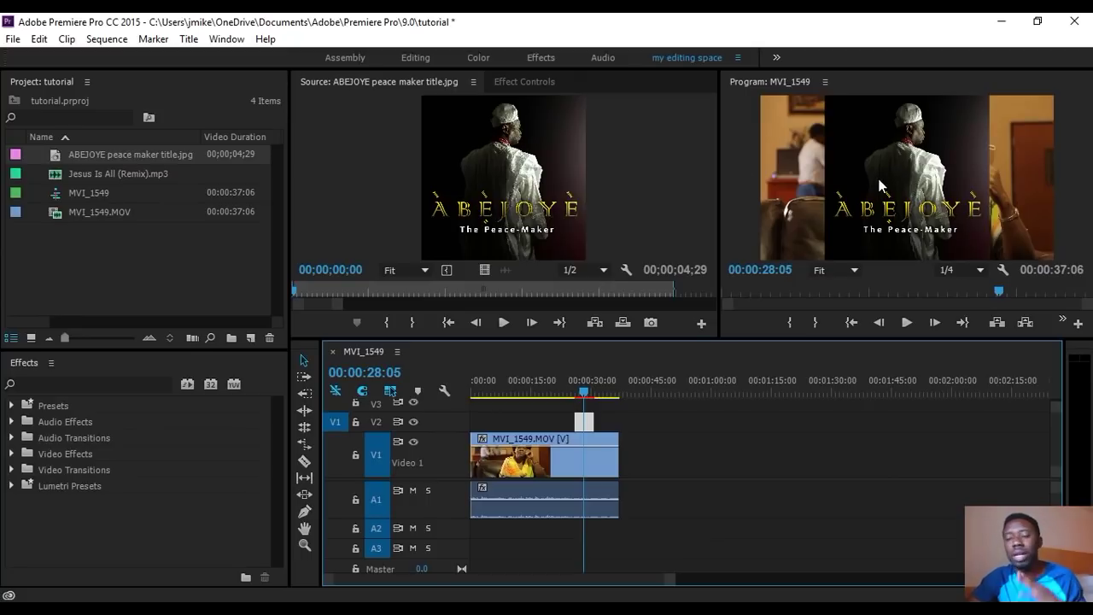
{"action": "left_click", "coordinate": [689, 447]}
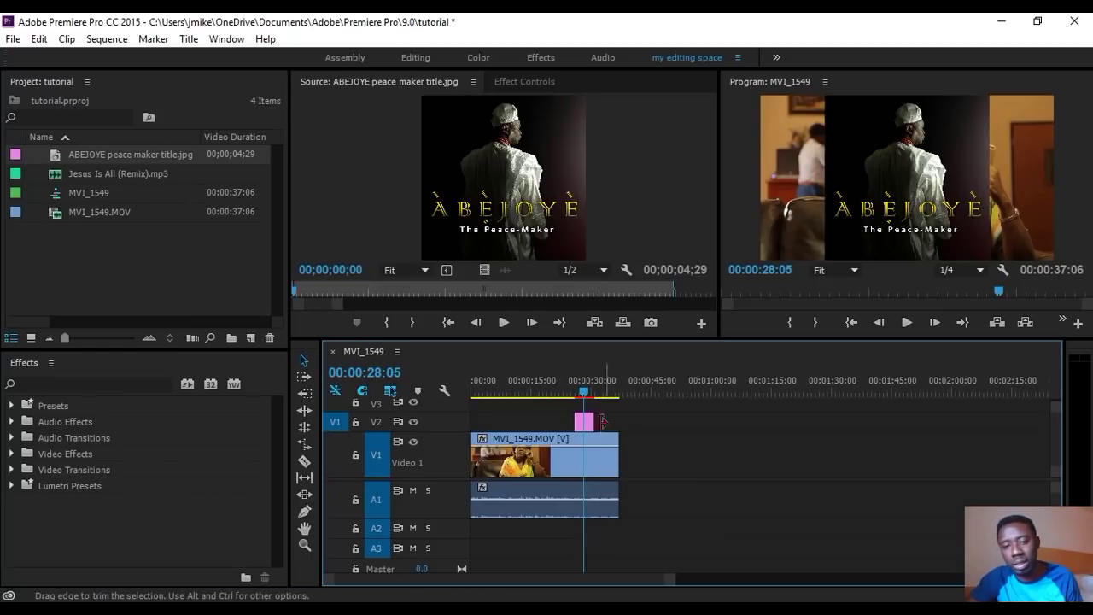
- Move the title image onto V1 directly after the video, play the cut from 00:00:35:05 to 00:00:39:24, and clear the clip selection
{"action": "left_click_drag", "start_coordinate": [584, 427], "coordinate": [631, 453]}
{"action": "left_click", "coordinate": [608, 391]}
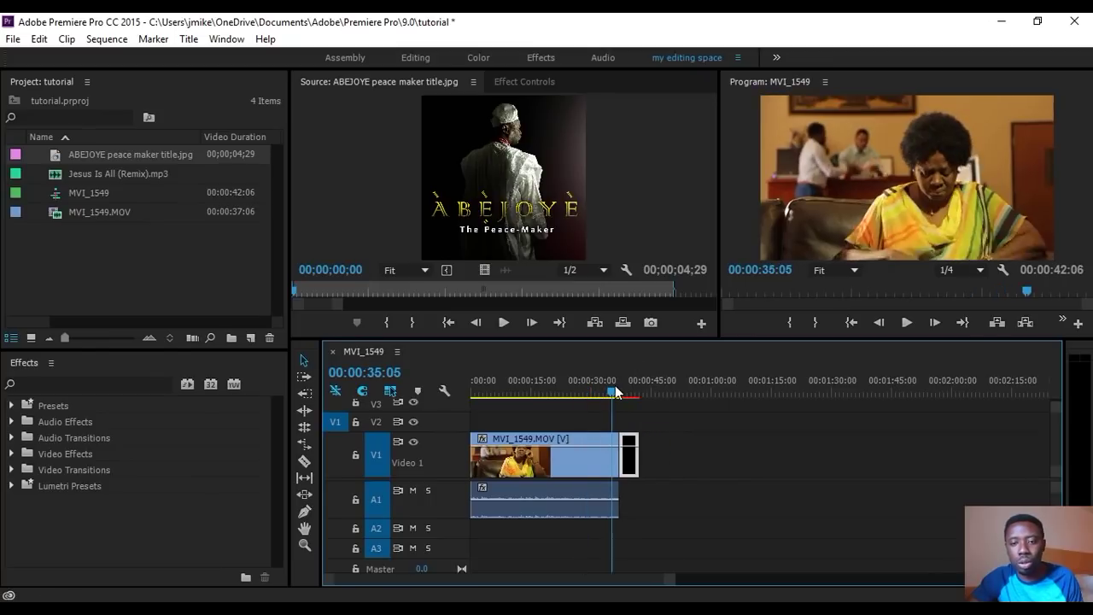
{"action": "key", "text": "space"}
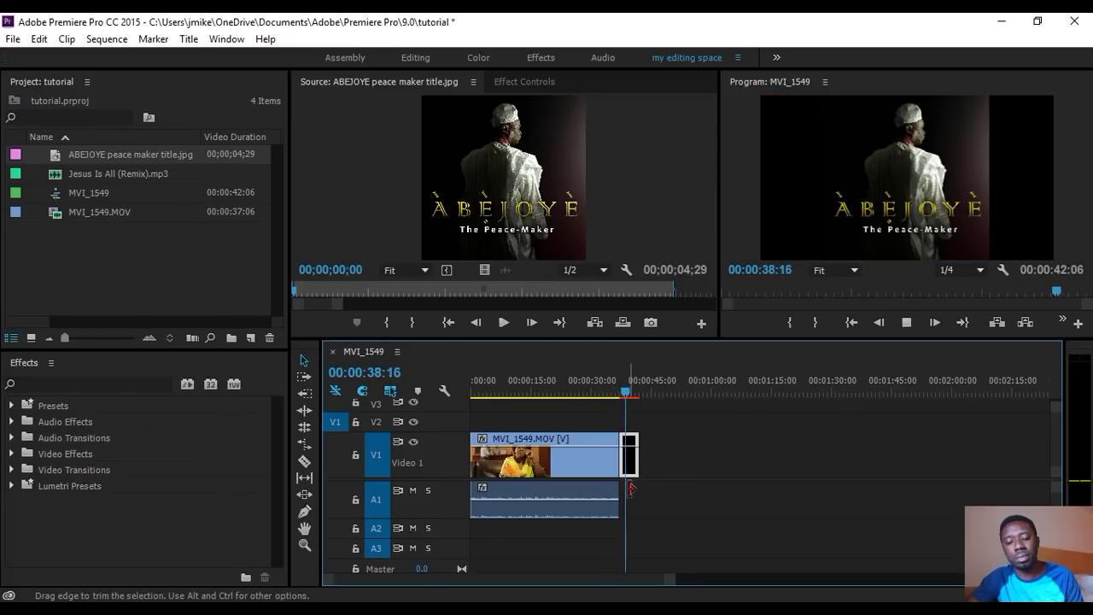
{"action": "key", "text": "space"}
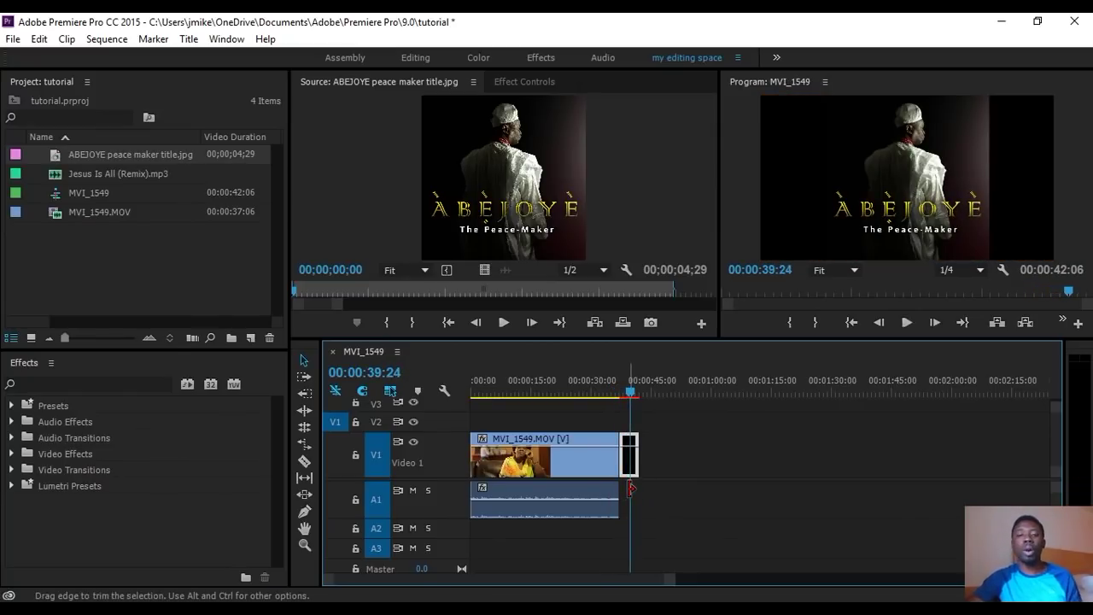
{"action": "left_click", "coordinate": [700, 469]}
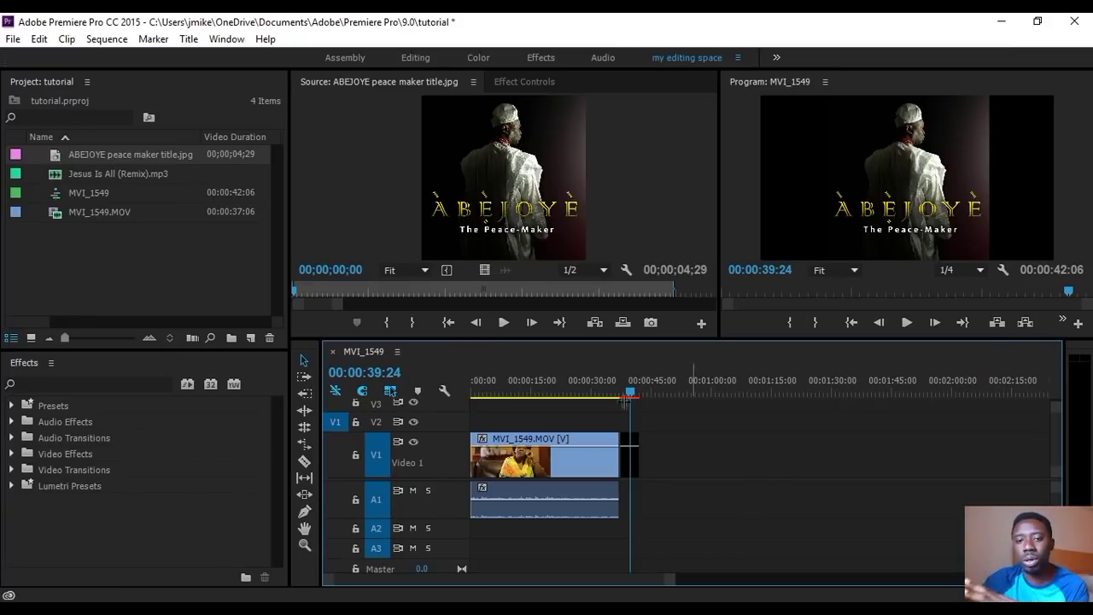
- Move the playhead to 00:00:31:00, and turn the V1 track output off and on again
{"action": "left_click_drag", "start_coordinate": [632, 388], "coordinate": [595, 391]}
{"action": "left_click", "coordinate": [414, 442]}
{"action": "left_click", "coordinate": [413, 442]}
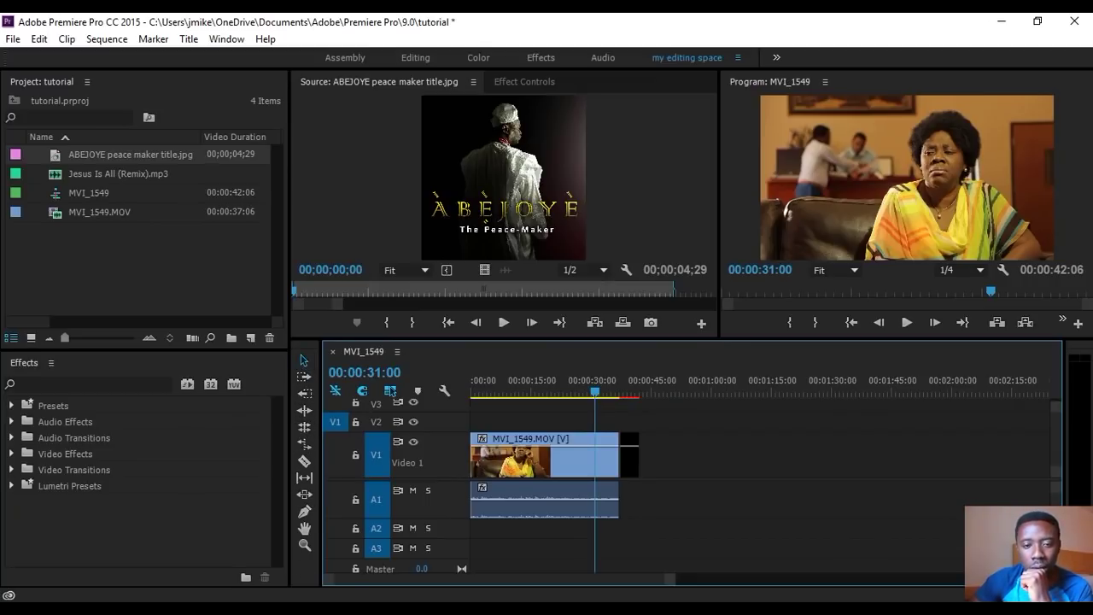
- Switch to PowerPoint's kitchen-comparison slide of the editing interface, and minimize the presentation to return to Premiere Pro
{"action": "key", "text": "F9"}
{"action": "key", "text": "F9"}
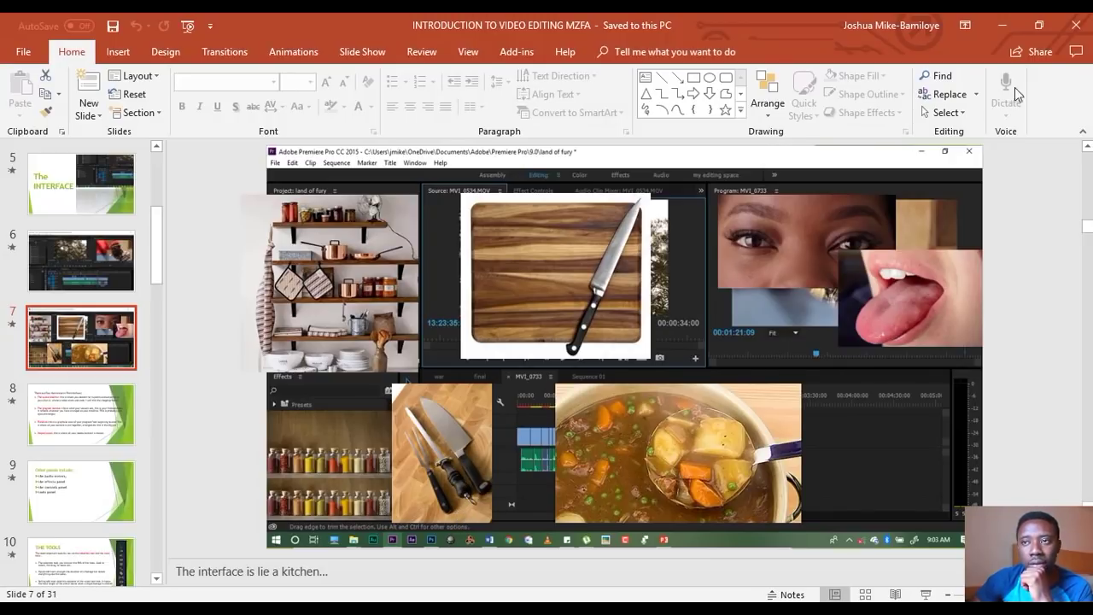
{"action": "left_click", "coordinate": [1002, 24]}
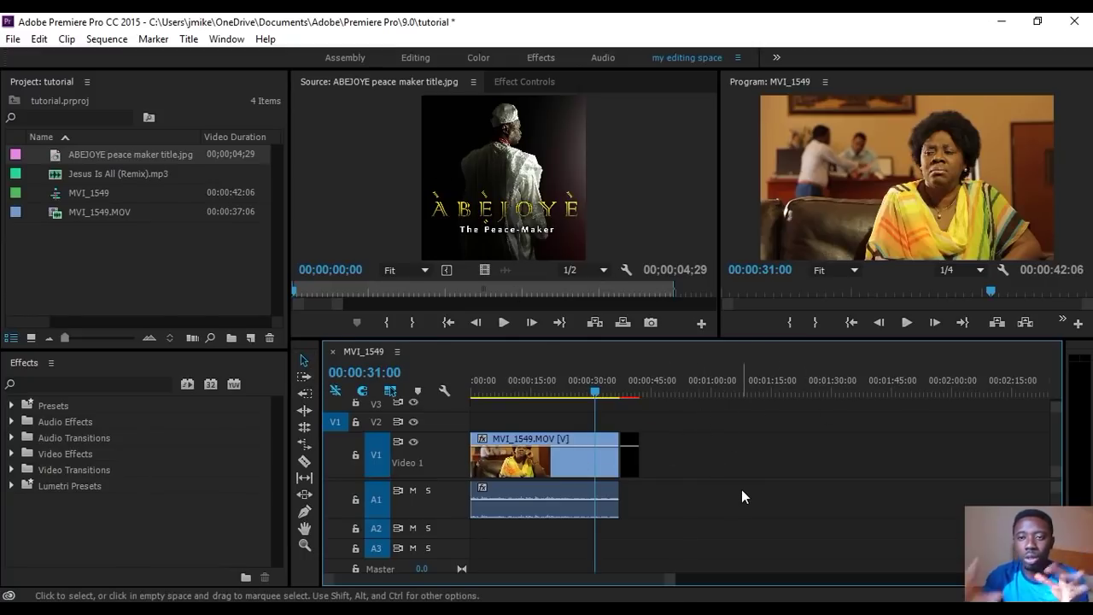
- Move the MVI_1549.MOV clip along V1 to start at about 00:00:45, after the title image, and extend its end to 00:01:23:24
{"action": "left_click_drag", "start_coordinate": [571, 446], "coordinate": [721, 472]}
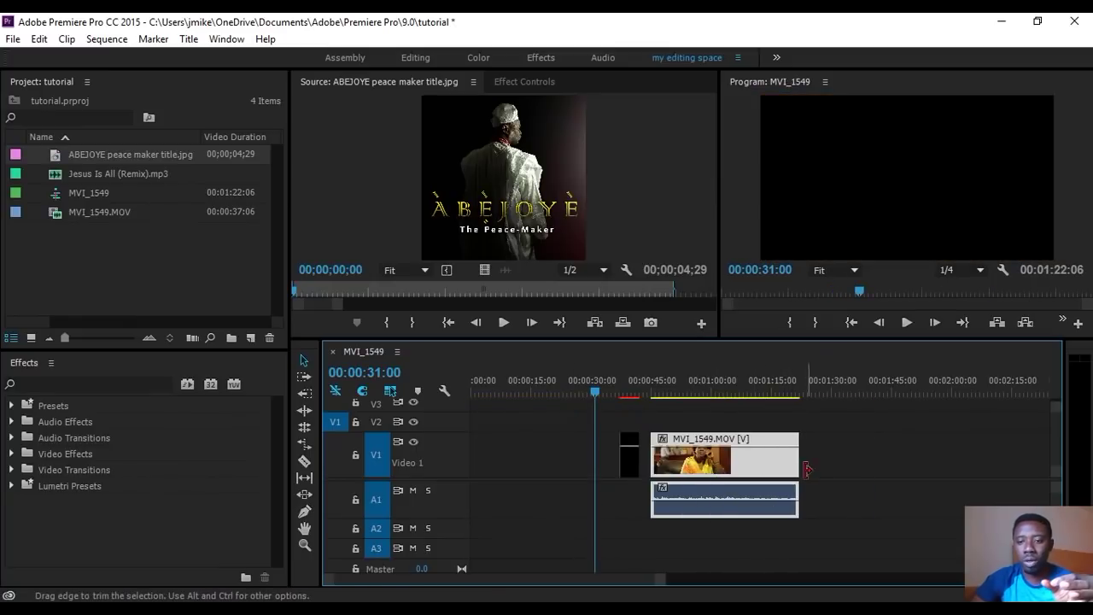
{"action": "left_click_drag", "start_coordinate": [804, 462], "coordinate": [879, 471]}
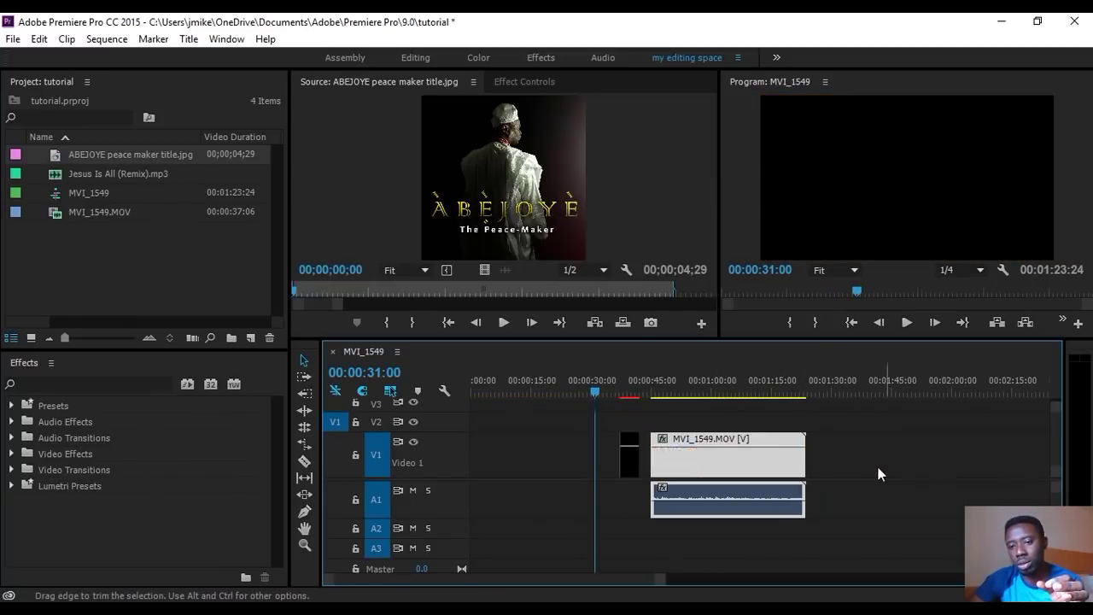
- Try lengthening and moving the title image near the sequence start and extending the video clip's start, and undo these edits
{"action": "left_click_drag", "start_coordinate": [627, 471], "coordinate": [606, 463]}
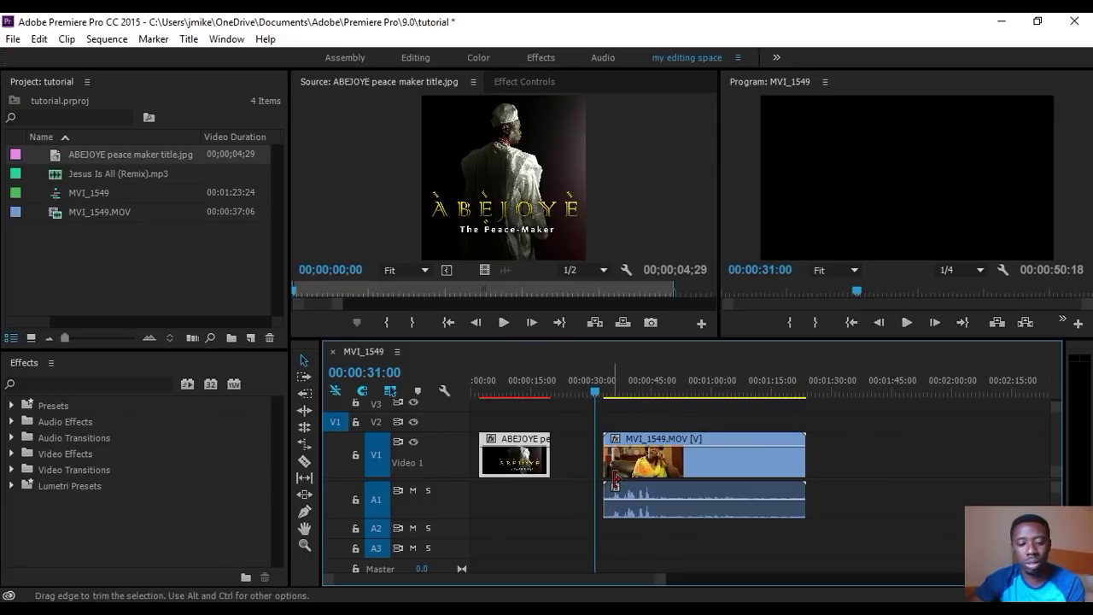
{"action": "key", "text": "ctrl+z"}
{"action": "key", "text": "ctrl+z"}
{"action": "key", "text": "ctrl+z"}
{"action": "key", "text": "z"}
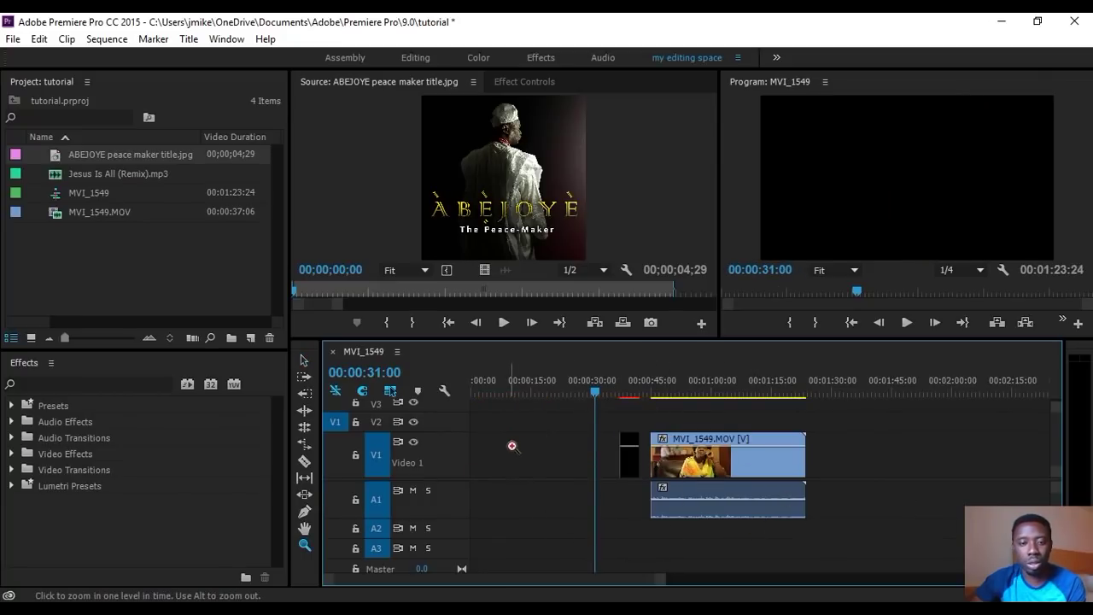
{"action": "left_click", "coordinate": [306, 361]}
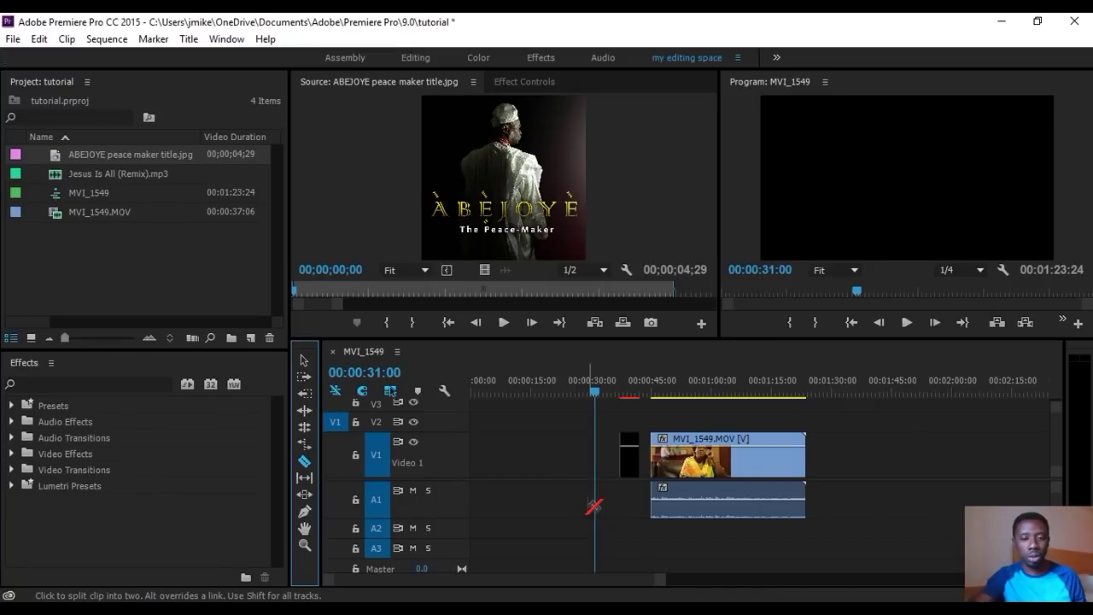
- Split the MVI_1549.MOV clip at about 00:01:05 with the Razor tool, undo the extra cut, and return to the Selection tool
{"action": "left_click", "coordinate": [753, 454]}
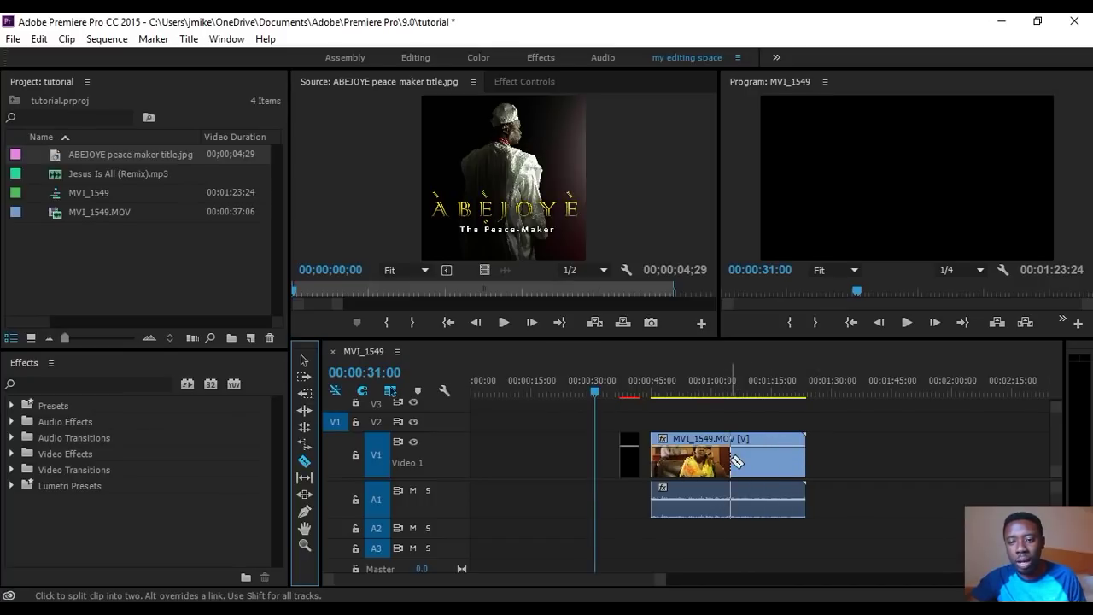
{"action": "left_click", "coordinate": [732, 461]}
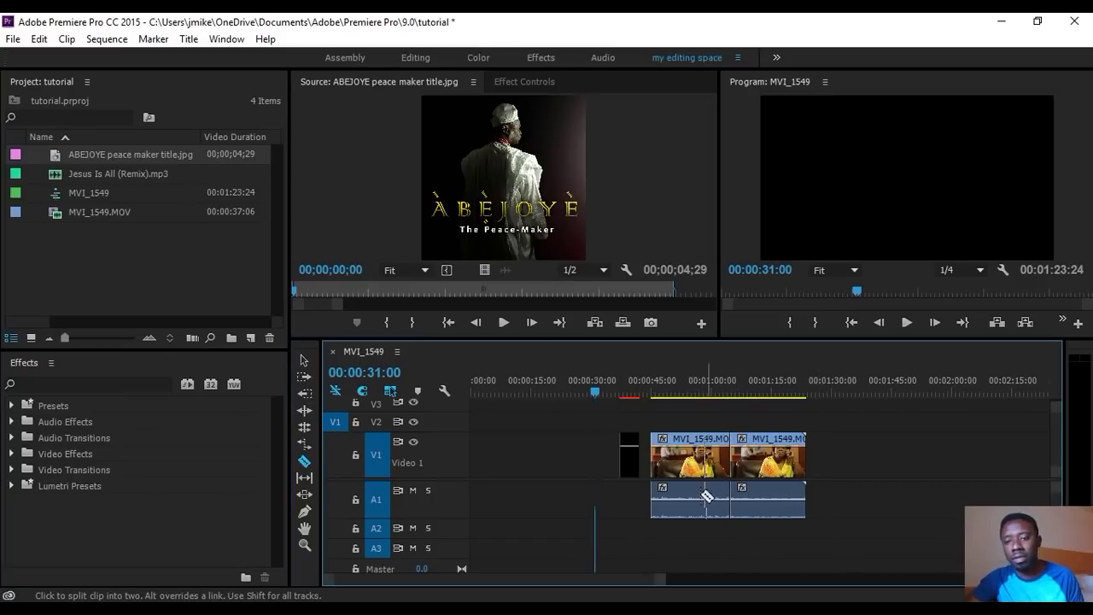
{"action": "left_click", "coordinate": [715, 456]}
{"action": "key", "text": "ctrl+z"}
{"action": "left_click", "coordinate": [304, 360]}
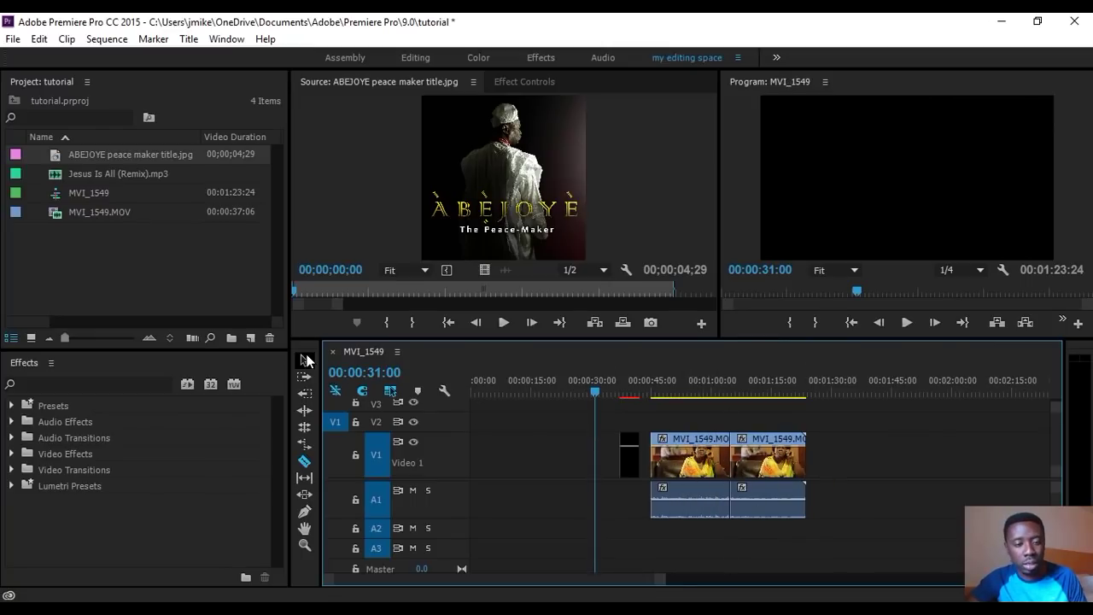
- Place the title image between the two halves of the video clip on V1, closing the second half up against it
{"action": "left_click_drag", "start_coordinate": [782, 466], "coordinate": [856, 465]}
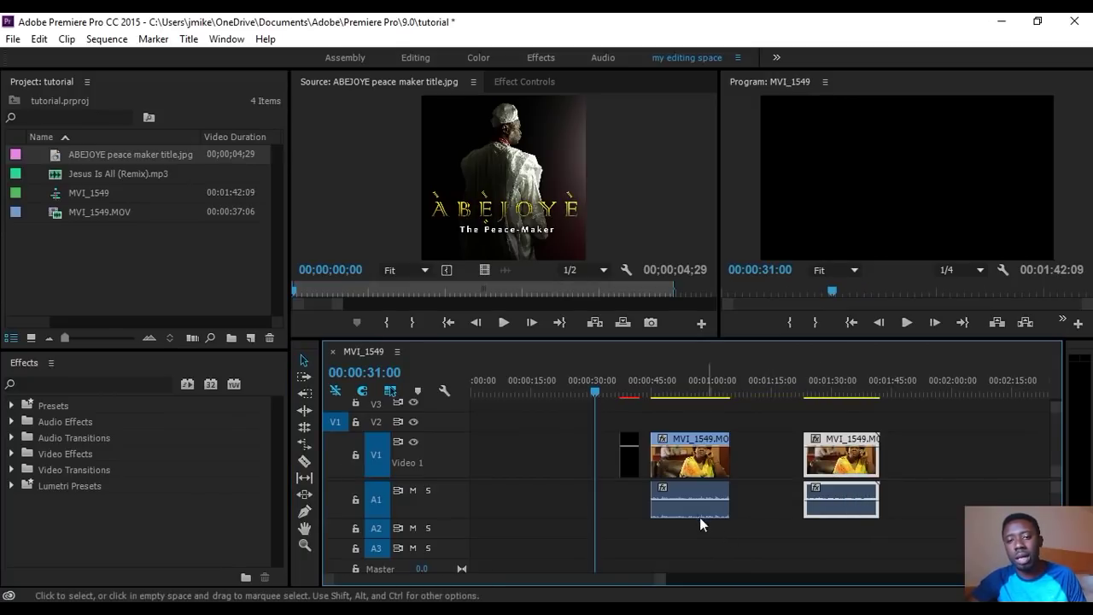
{"action": "left_click_drag", "start_coordinate": [629, 452], "coordinate": [743, 454]}
{"action": "left_click_drag", "start_coordinate": [835, 477], "coordinate": [801, 481]}
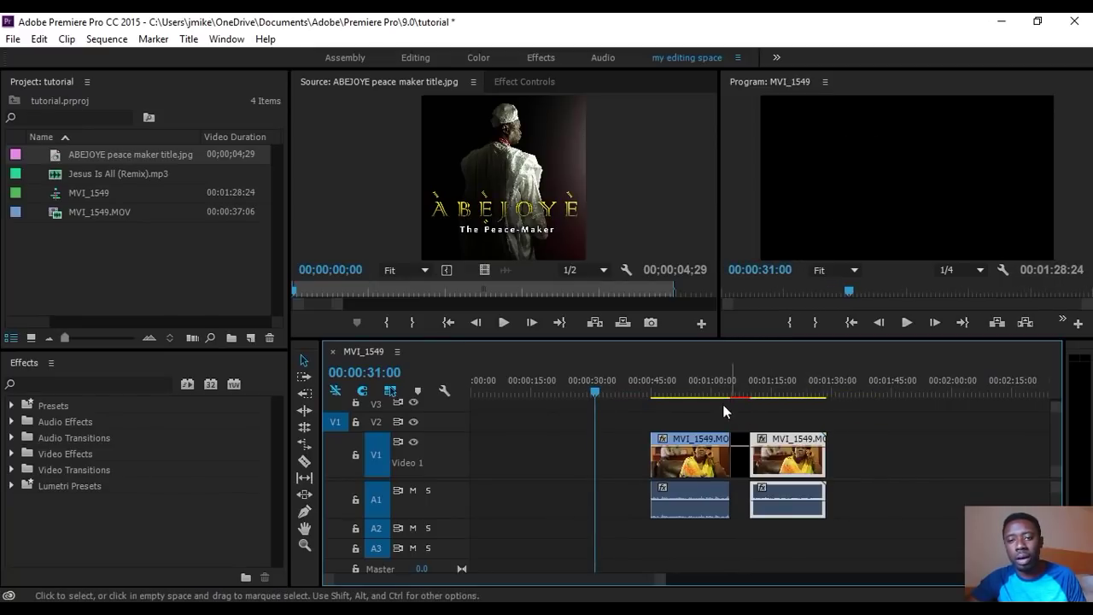
- Play the sequence from shortly before the title image into the second video half, and stop at 00:01:11:23
{"action": "left_click", "coordinate": [717, 389]}
{"action": "key", "text": "space"}
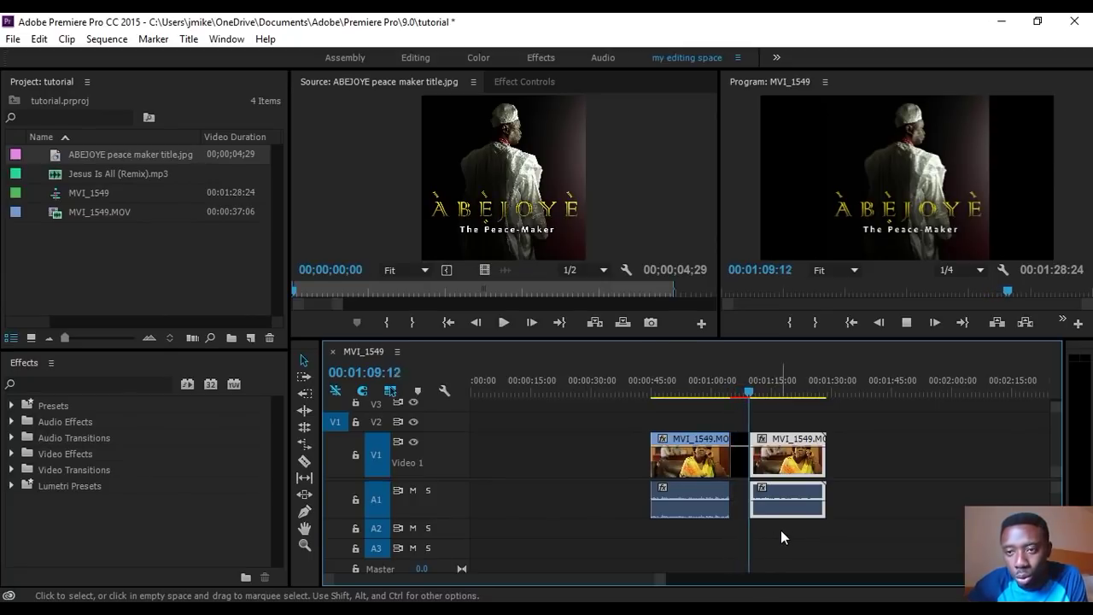
{"action": "key", "text": "space"}
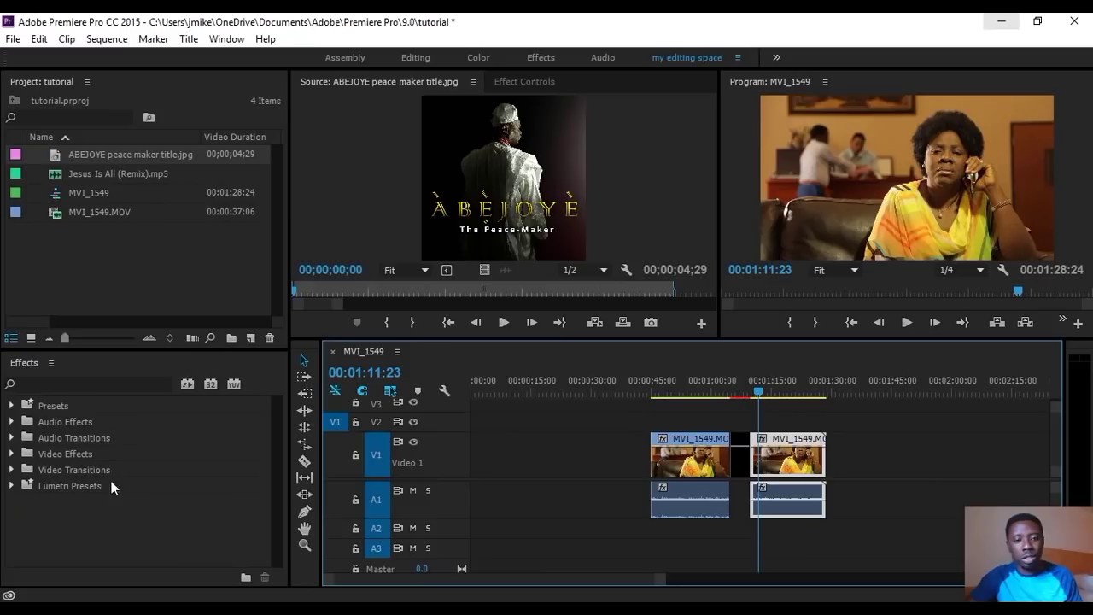
- Browse the Audio Effects, demonstrate bringing Highpass to the first clip's audio, collapse the group, and expand Audio Transitions
{"action": "left_click", "coordinate": [12, 422]}
{"action": "scroll", "coordinate": [134, 514], "scroll_direction": "down", "scroll_amount": 3}
{"action": "scroll", "coordinate": [134, 513], "scroll_direction": "down", "scroll_amount": 3}
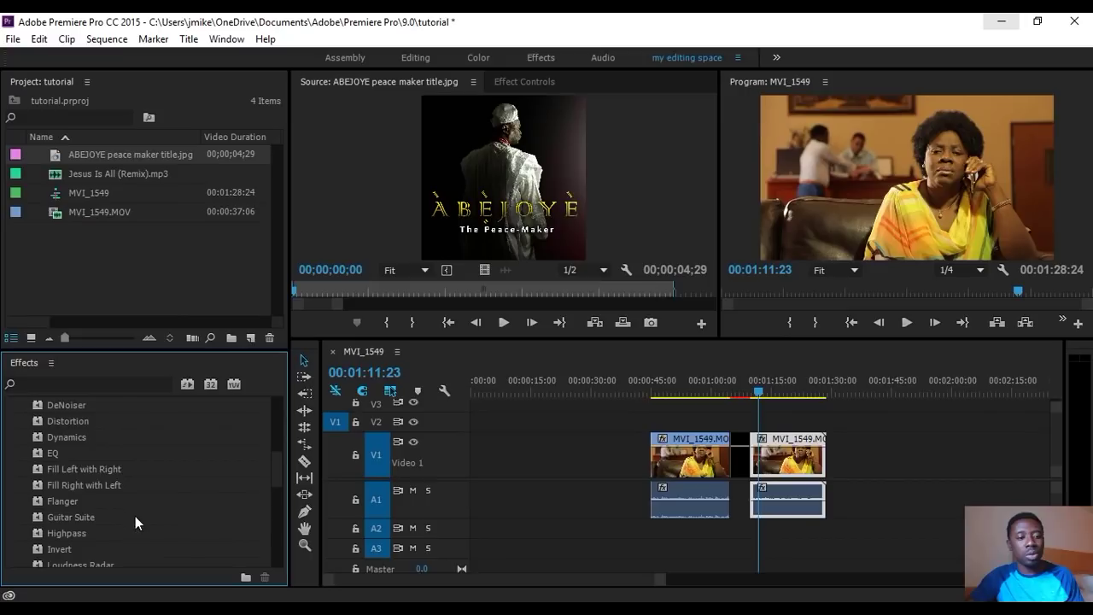
{"action": "scroll", "coordinate": [135, 516], "scroll_direction": "down", "scroll_amount": 2}
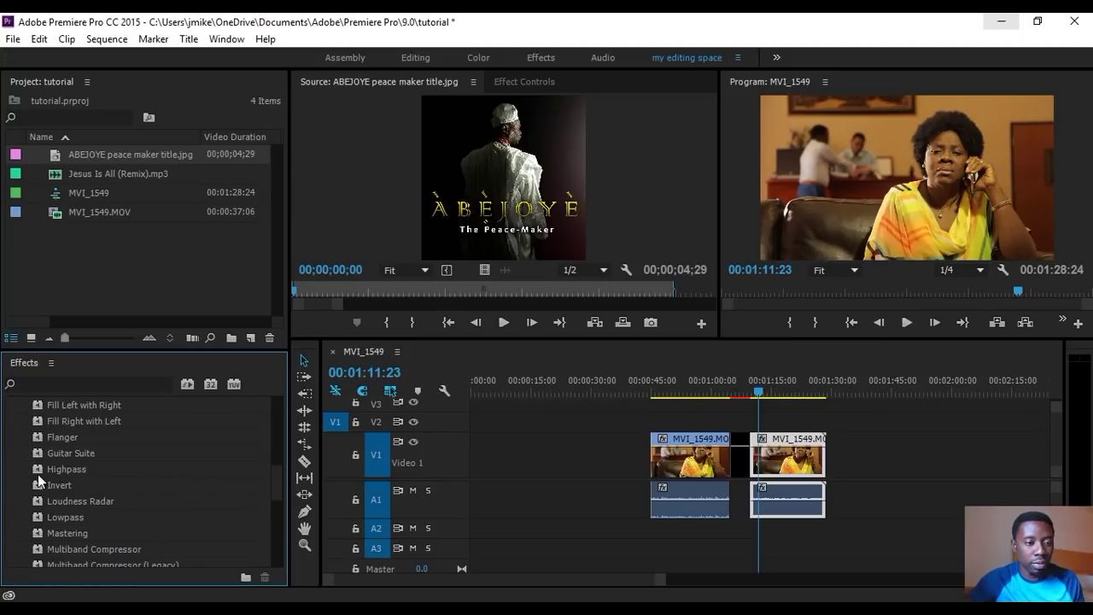
{"action": "left_click_drag", "start_coordinate": [39, 469], "coordinate": [690, 506]}
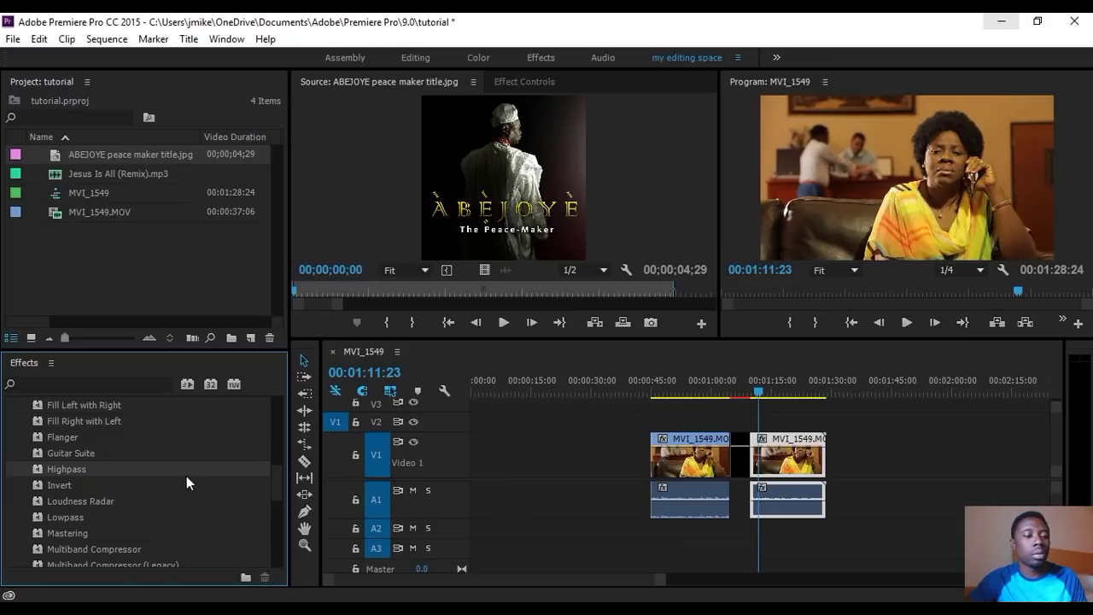
{"action": "scroll", "coordinate": [106, 498], "scroll_direction": "up", "scroll_amount": 5}
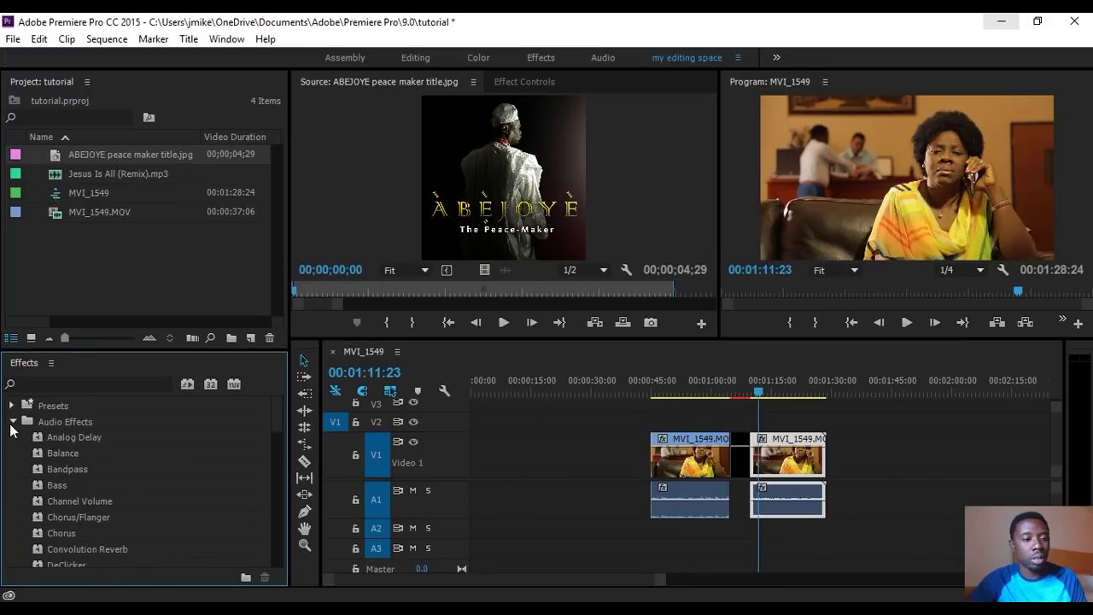
{"action": "left_click", "coordinate": [14, 422]}
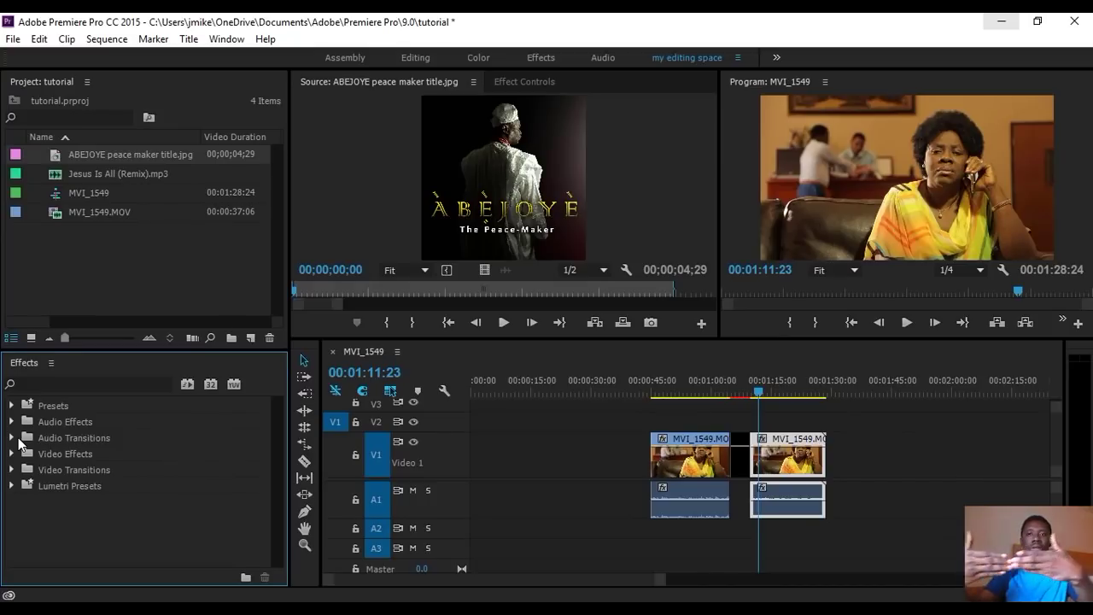
{"action": "left_click", "coordinate": [12, 438]}
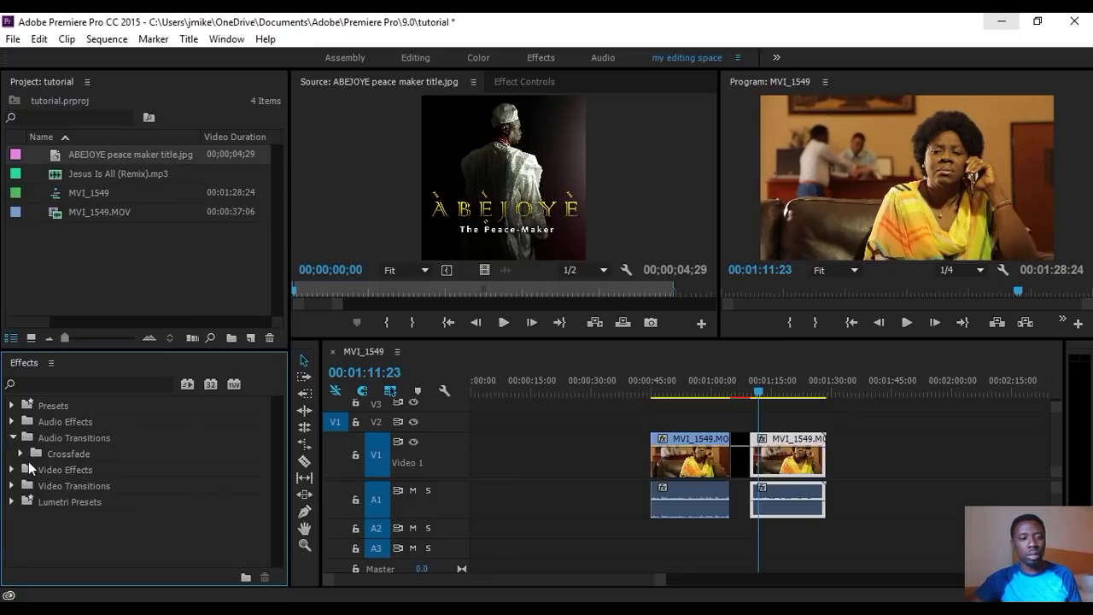
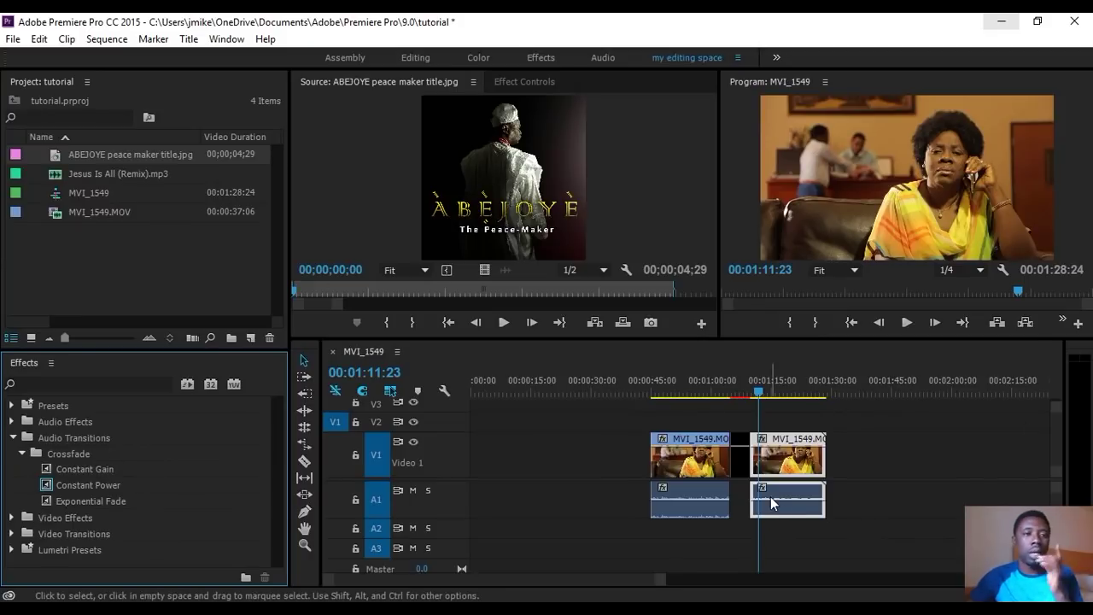
- Mark Jesus Is All (Remix).mp3 from 00;01;45;03 to 00;02;09;07 and place that audio on A1 directly before the first video clip's audio
{"action": "double_click", "coordinate": [57, 174]}
{"action": "left_click", "coordinate": [452, 291]}
{"action": "left_click", "coordinate": [415, 322]}
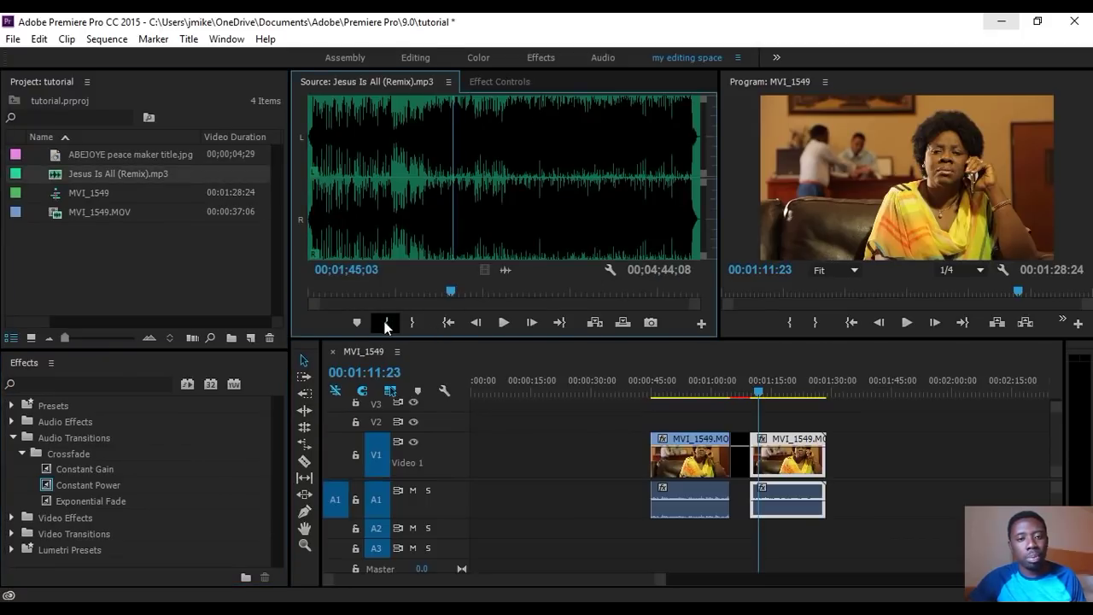
{"action": "left_click", "coordinate": [387, 322]}
{"action": "left_click_drag", "start_coordinate": [450, 291], "coordinate": [484, 299]}
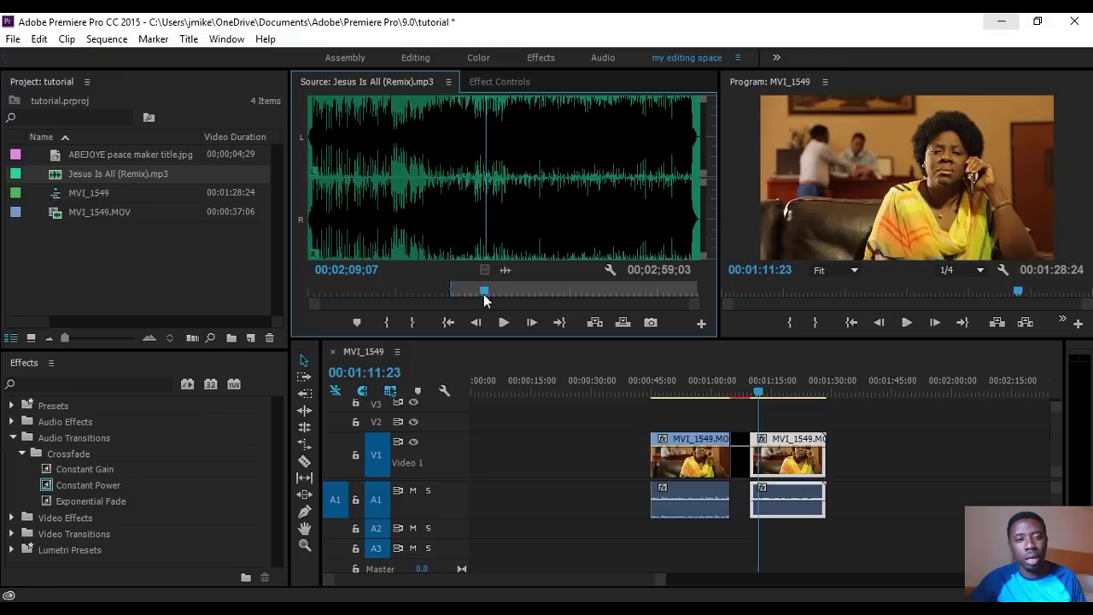
{"action": "left_click", "coordinate": [409, 322]}
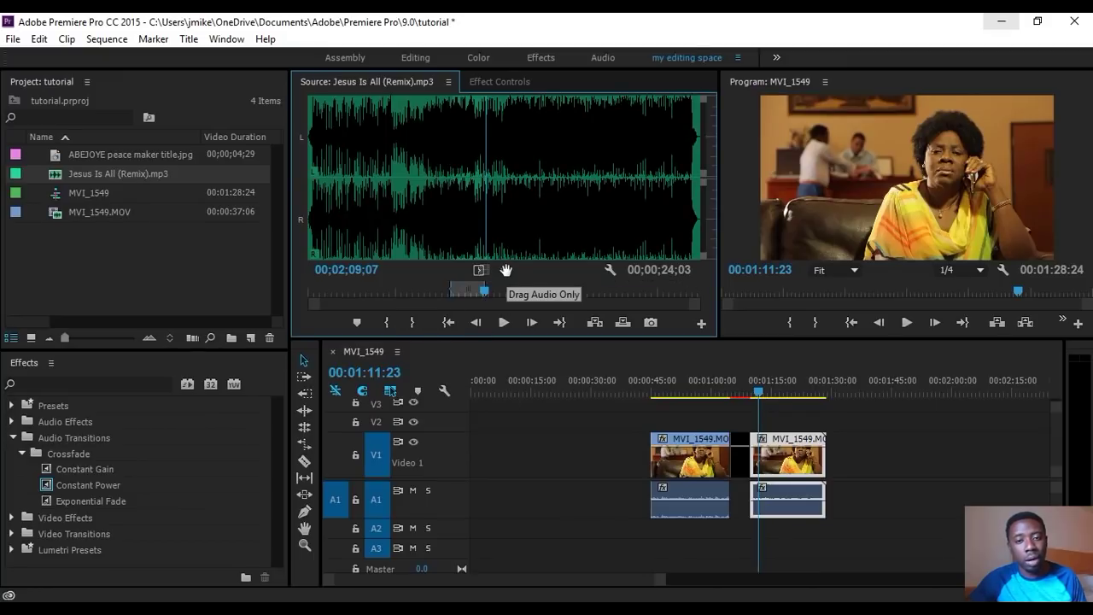
{"action": "left_click_drag", "start_coordinate": [505, 270], "coordinate": [557, 506]}
- Play the cut from the music to the clip's audio from 00:00:43:10, replay it from 00:00:42:10, and stop at 00:00:45:19
{"action": "left_click_drag", "start_coordinate": [648, 379], "coordinate": [646, 379]}
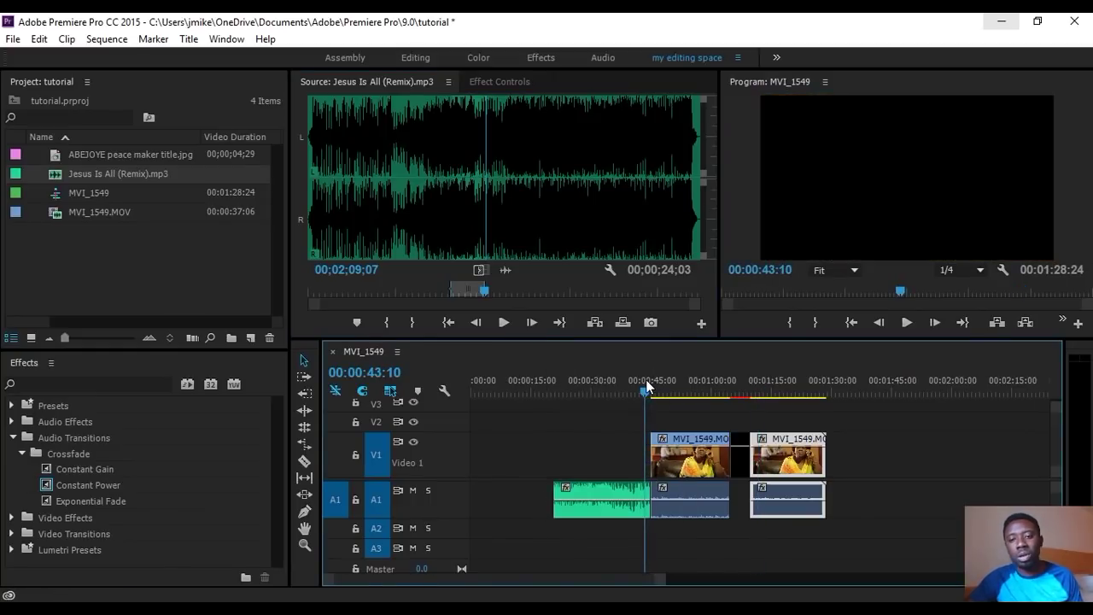
{"action": "key", "text": "space"}
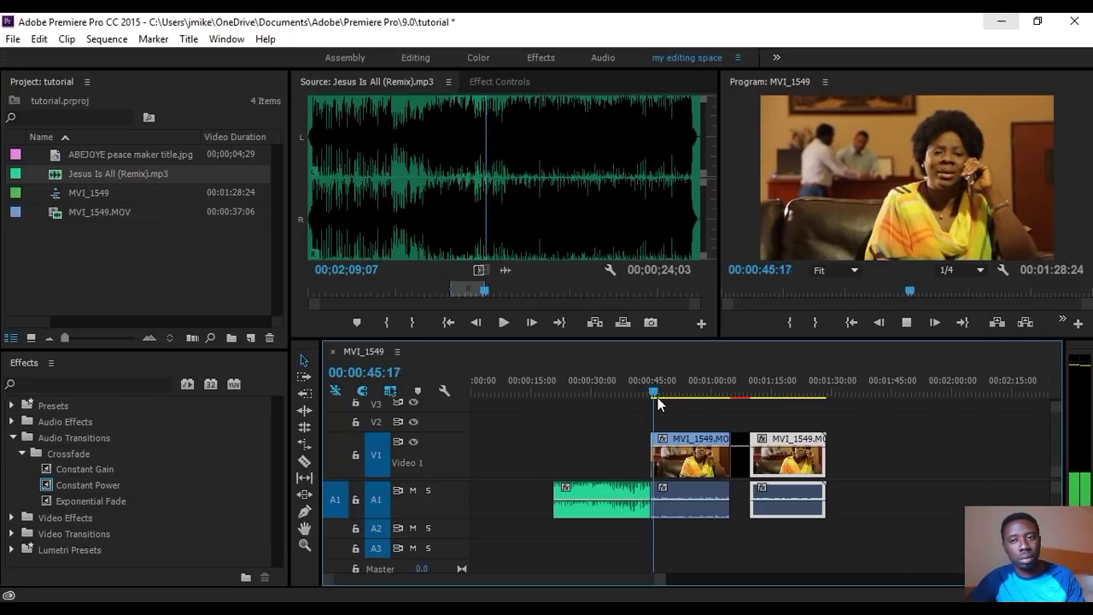
{"action": "left_click", "coordinate": [642, 380]}
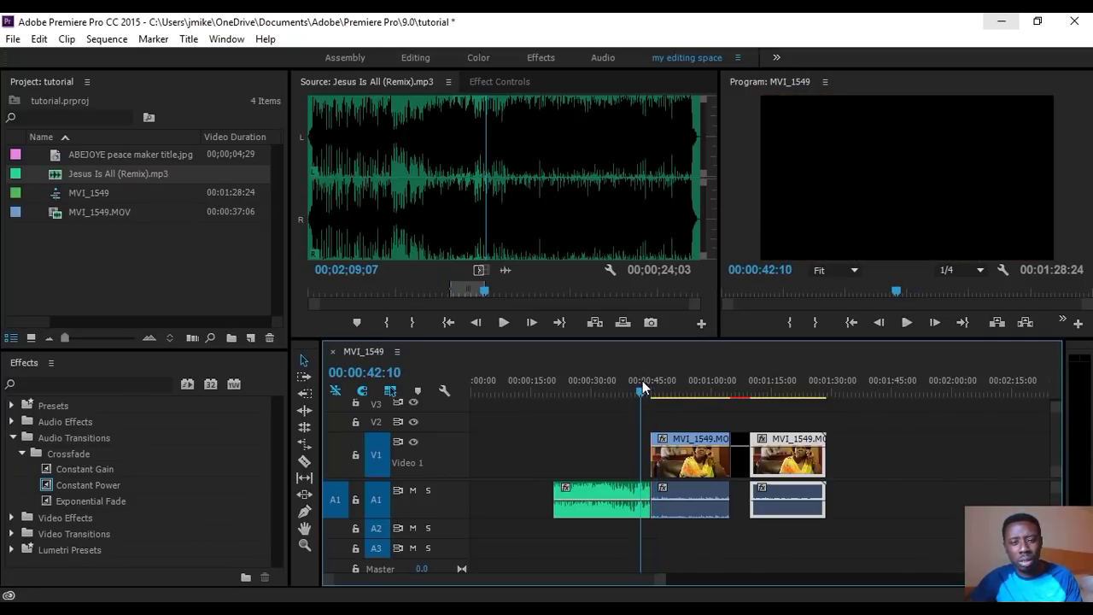
{"action": "key", "text": "space"}
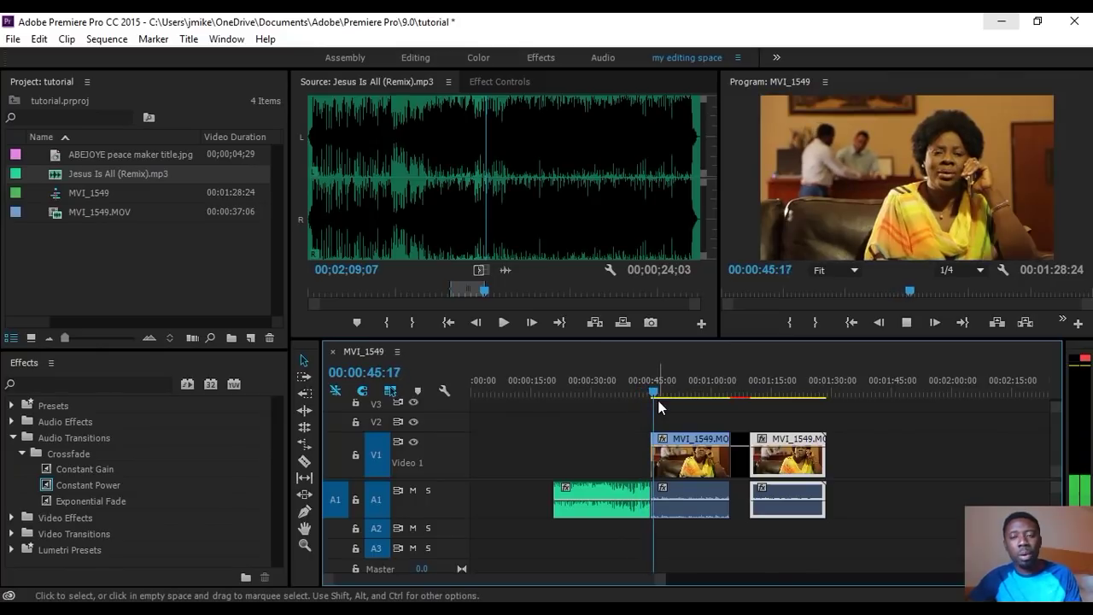
{"action": "key", "text": "space"}
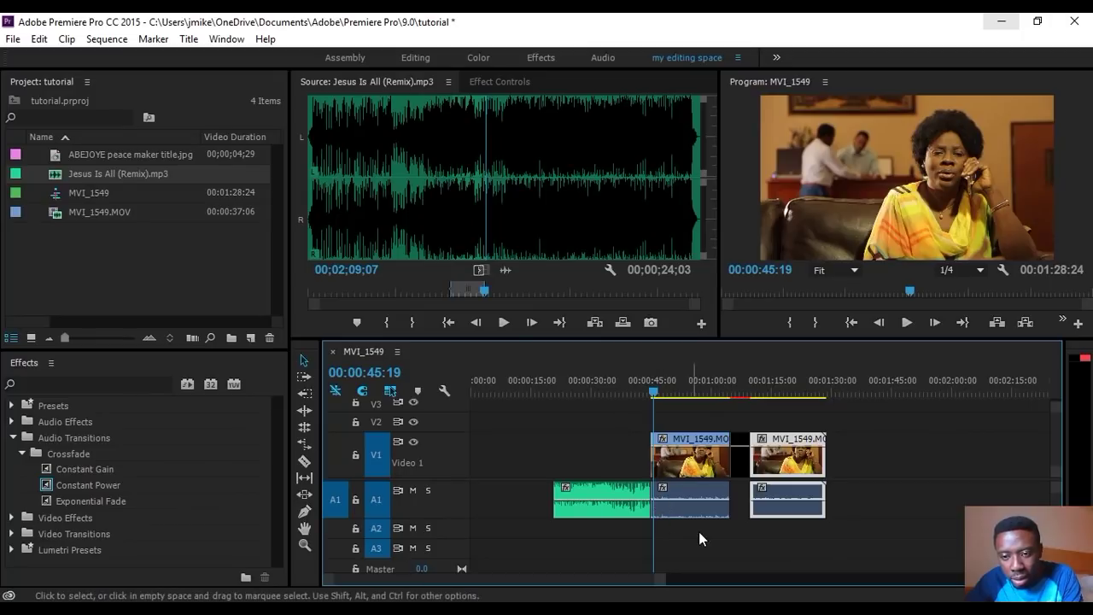
- Apply a Constant Gain crossfade at the cut between the music and the video's audio, and play it from 00:00:43:05 to 00:00:46:08
{"action": "scroll", "coordinate": [653, 587], "scroll_direction": "up", "scroll_amount": 5}
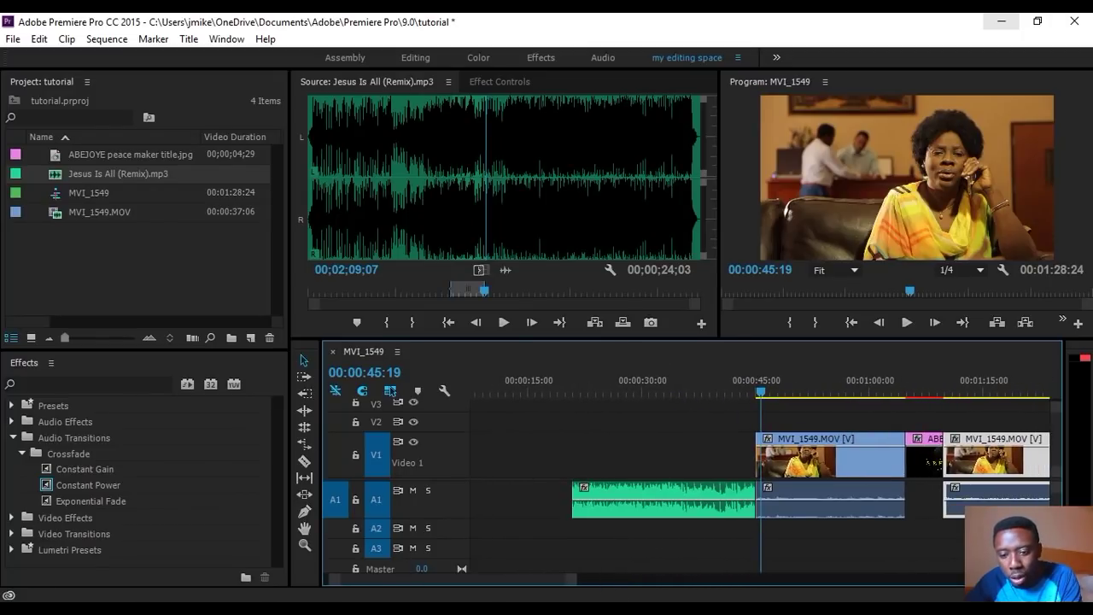
{"action": "scroll", "coordinate": [863, 564], "scroll_direction": "up", "scroll_amount": 3}
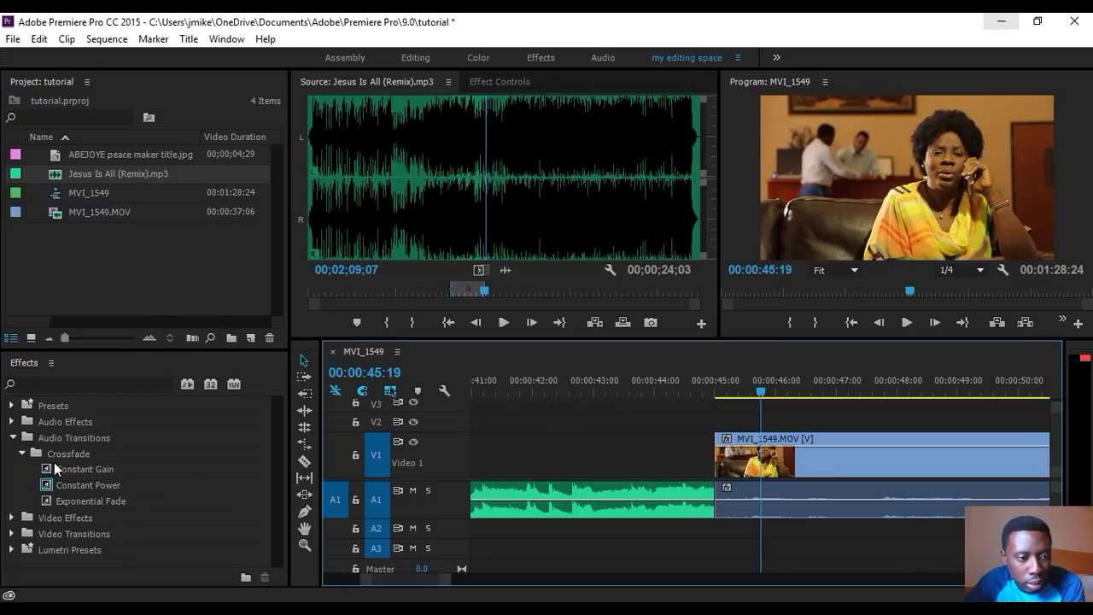
{"action": "left_click_drag", "start_coordinate": [53, 467], "coordinate": [712, 505]}
{"action": "left_click", "coordinate": [603, 381]}
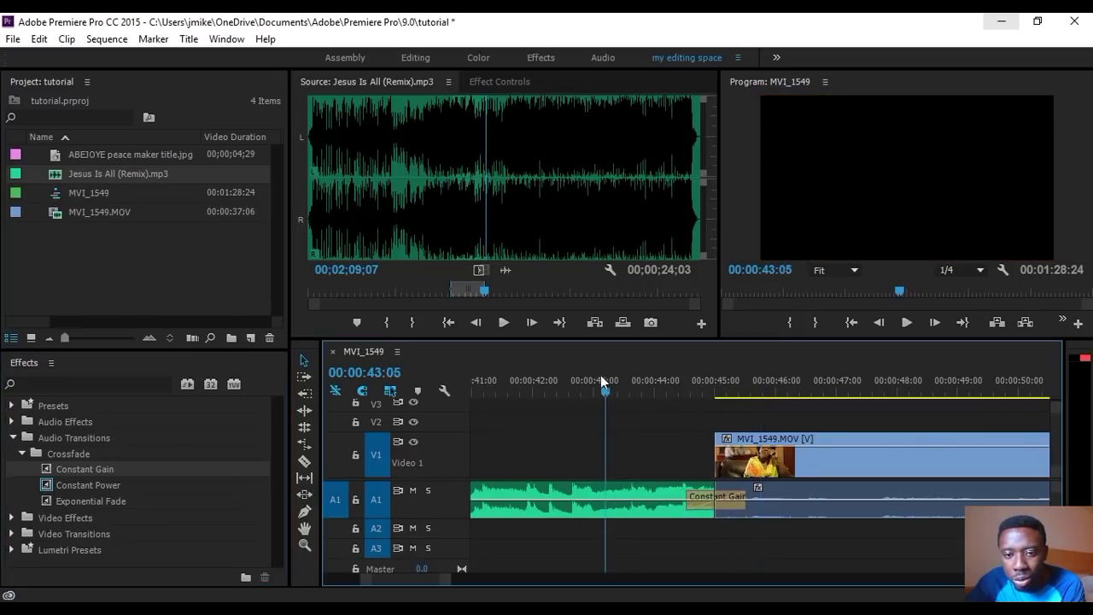
{"action": "key", "text": "space"}
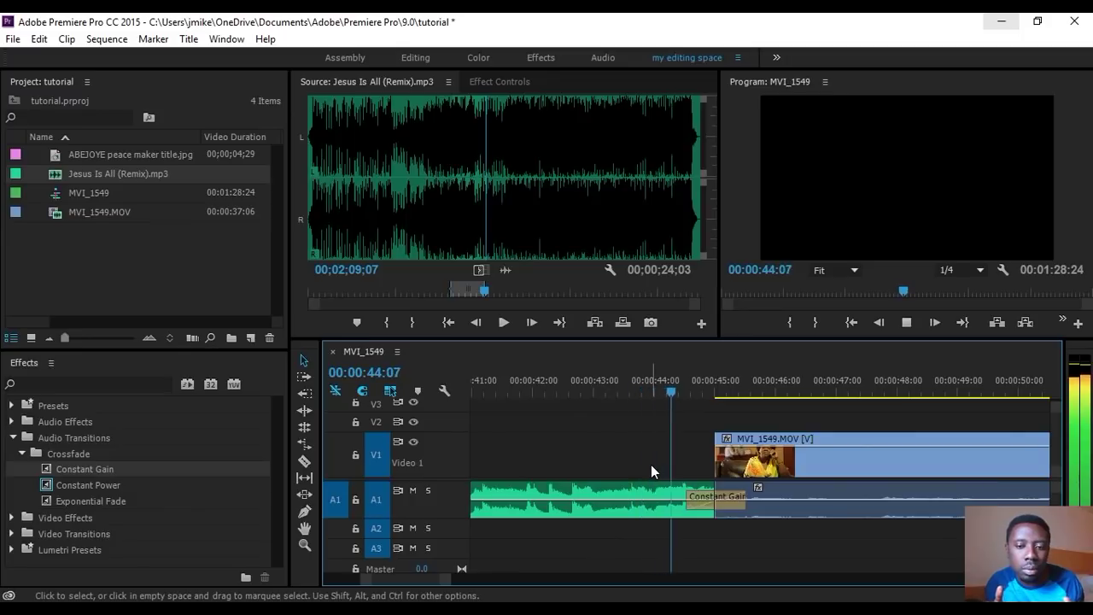
{"action": "key", "text": "space"}
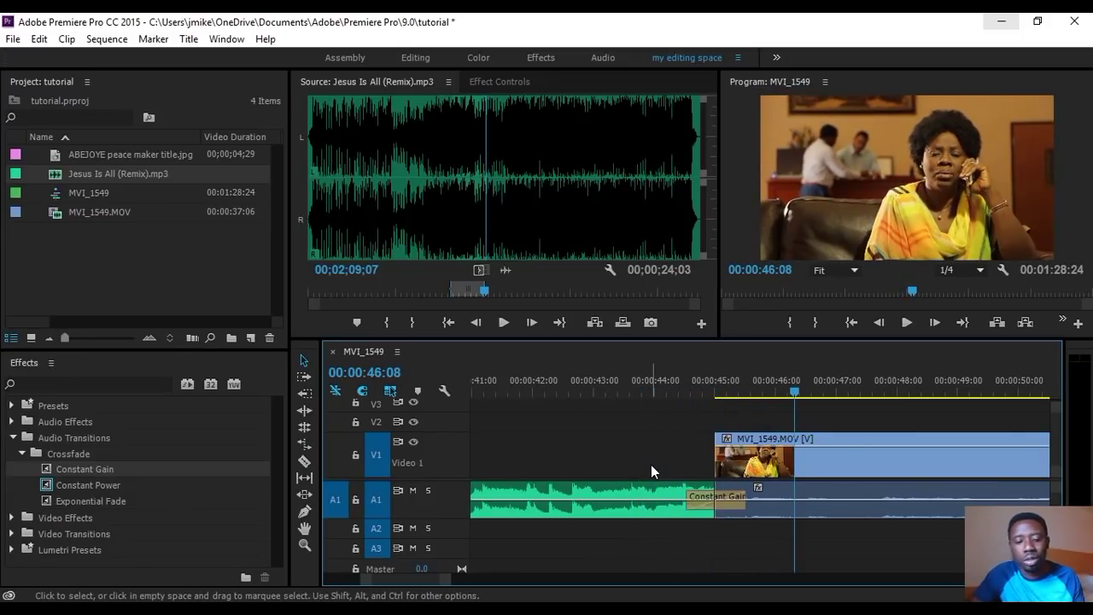
- Undo the Constant Gain crossfade and play the plain cut between the music and the first clip's audio
{"action": "key", "text": "ctrl+z"}
{"action": "left_click", "coordinate": [659, 389]}
{"action": "key", "text": "space"}
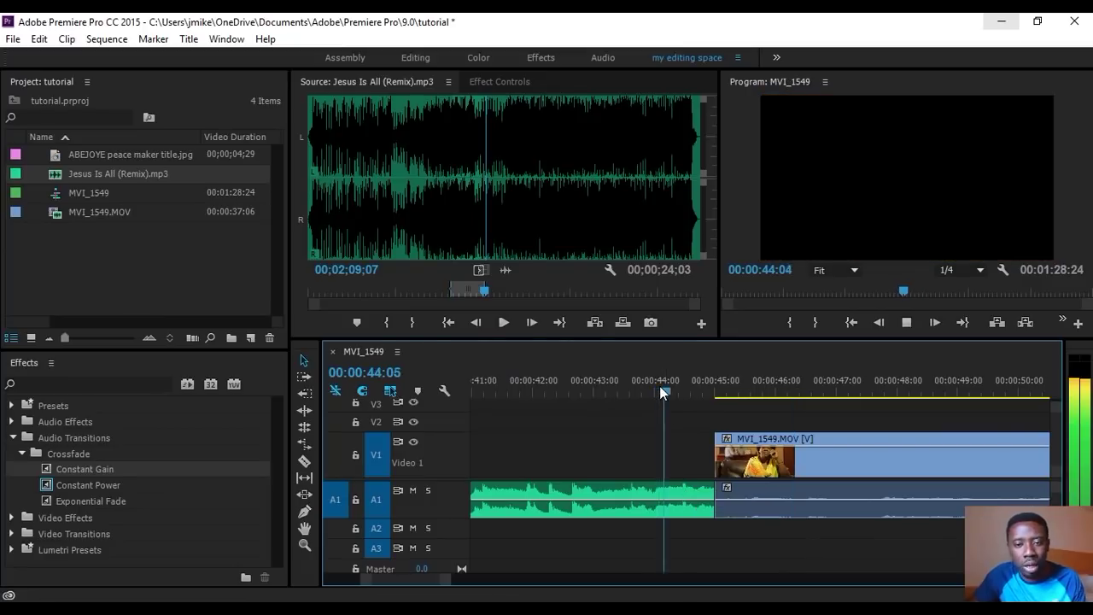
{"action": "key", "text": "space"}
- Reapply Constant Gain at the cut between the music and the clip's audio and play it from 00:00:44:03 to 00:00:46:06
{"action": "left_click_drag", "start_coordinate": [40, 464], "coordinate": [716, 505]}
{"action": "left_click", "coordinate": [663, 390]}
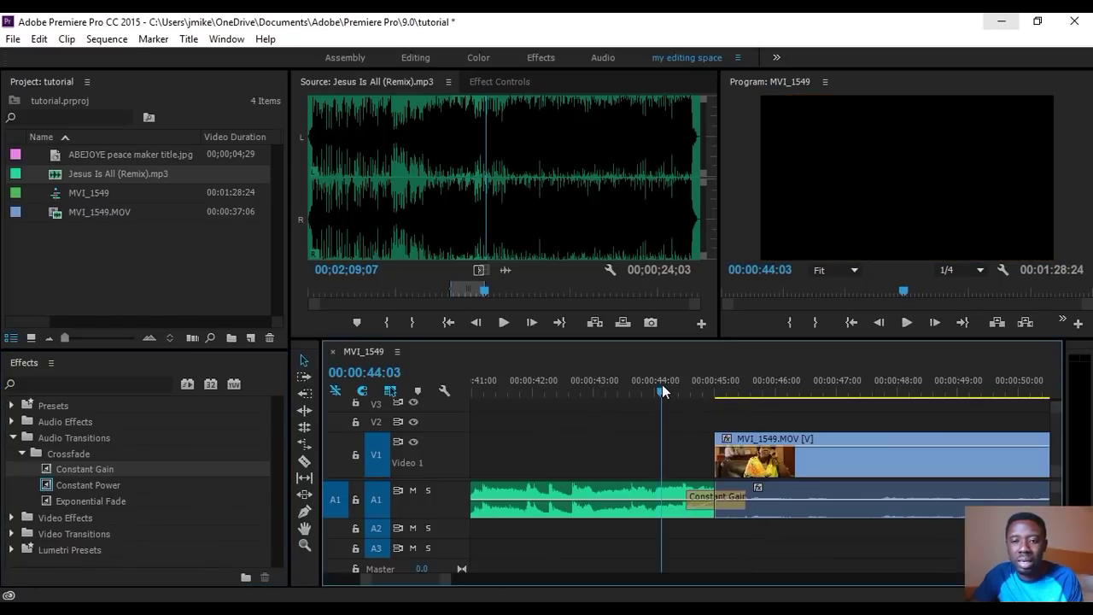
{"action": "key", "text": "space"}
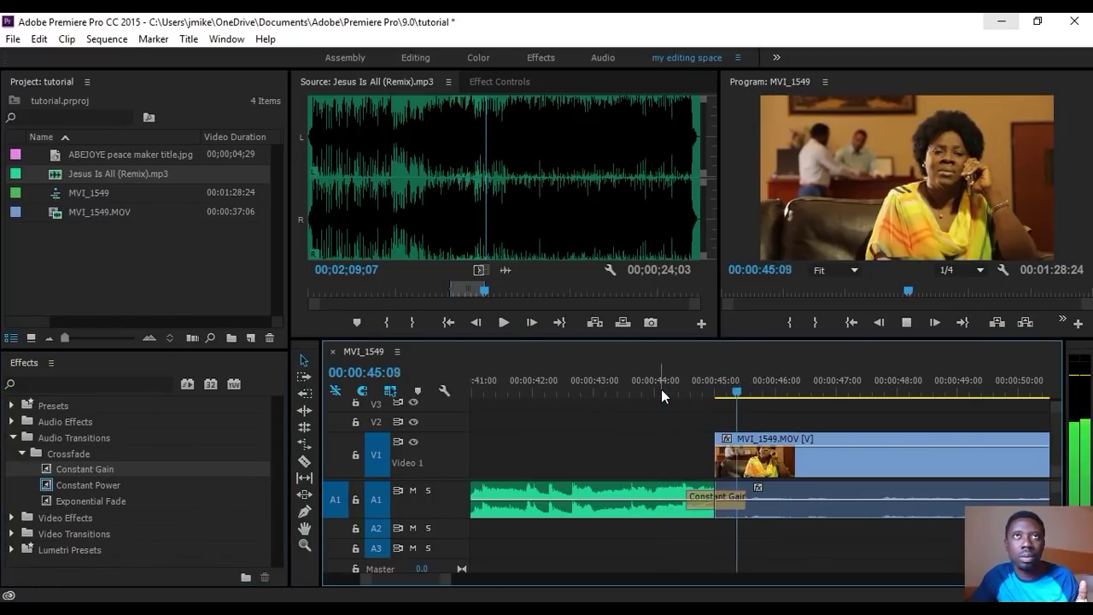
{"action": "key", "text": "space"}
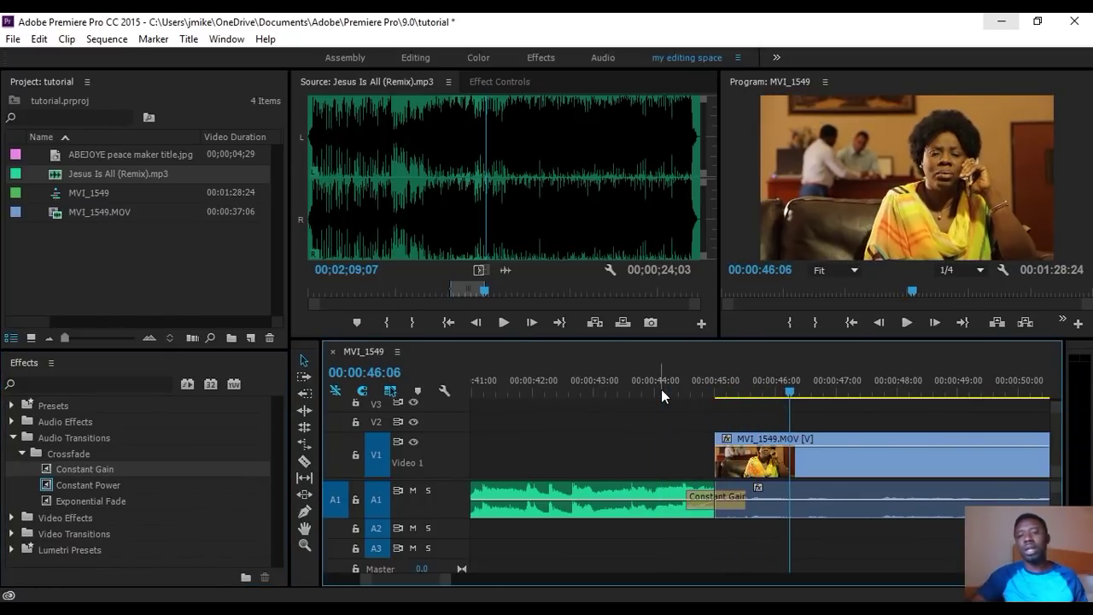
- Lengthen the Constant Gain crossfade to about 6 seconds, extending its start into the music to about 00:00:42:00
{"action": "left_click", "coordinate": [716, 506]}
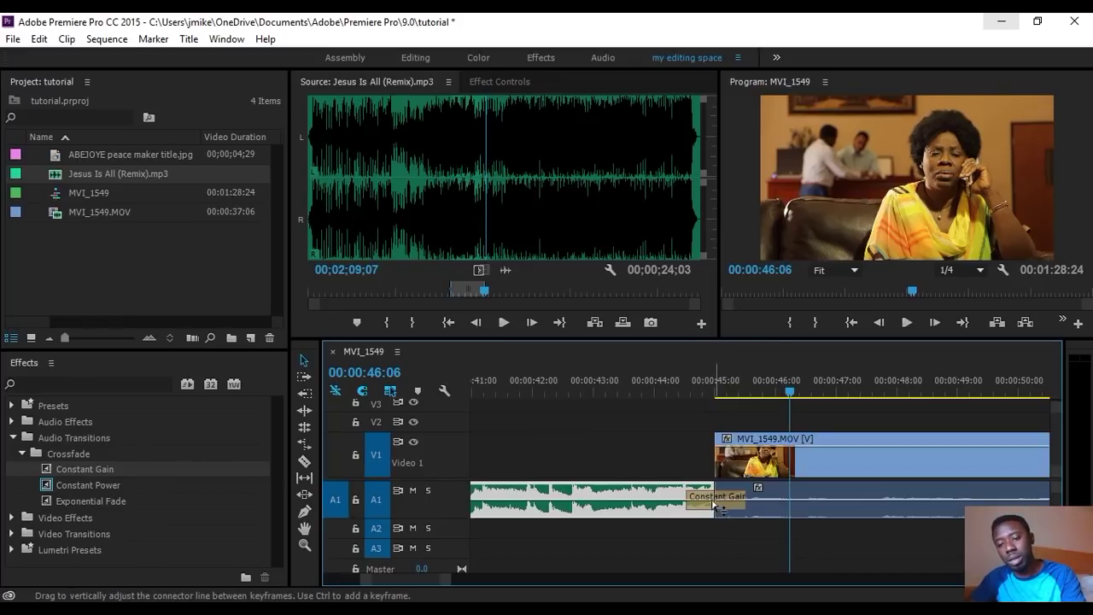
{"action": "left_click", "coordinate": [693, 507]}
{"action": "left_click_drag", "start_coordinate": [693, 507], "coordinate": [534, 503]}
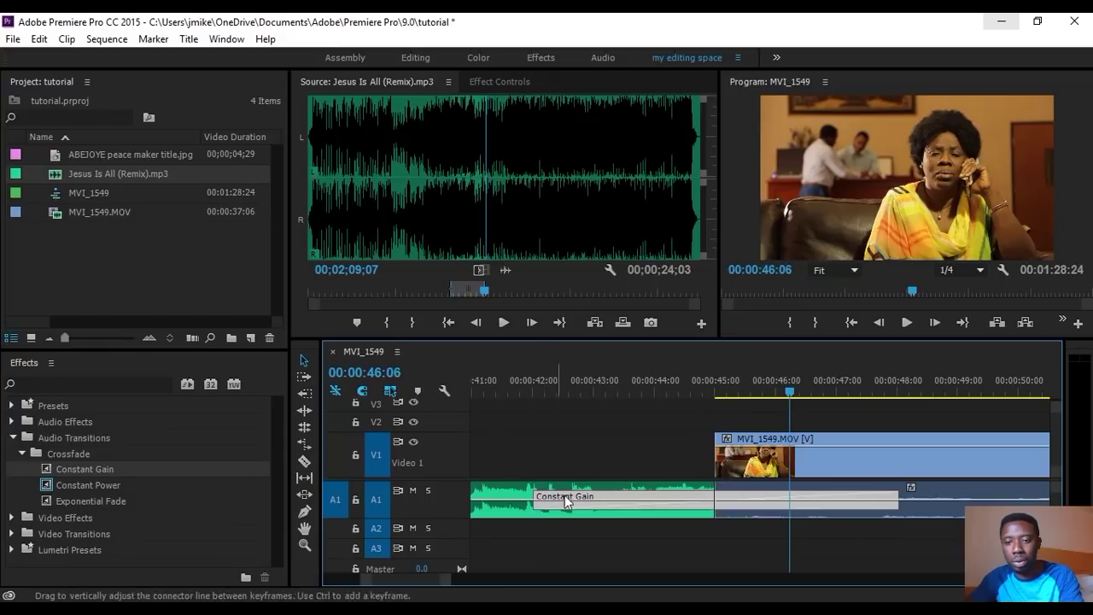
- Delete the Constant Gain crossfade between the music and the first video clip's audio
{"action": "key", "text": "minus"}
{"action": "key", "text": "minus"}
{"action": "key", "text": "minus"}
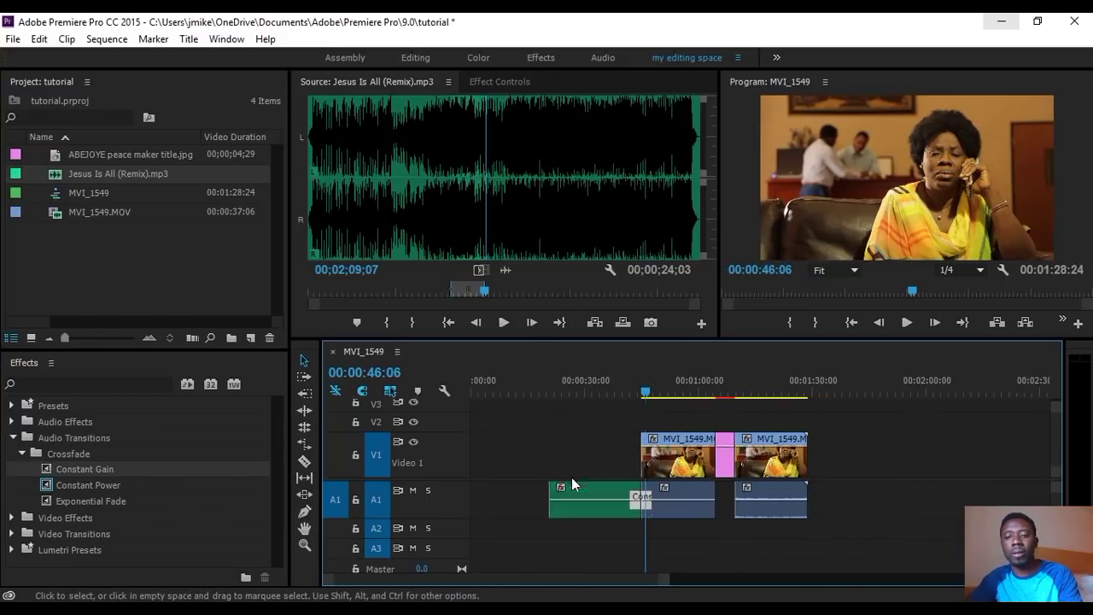
{"action": "left_click", "coordinate": [639, 503]}
{"action": "key", "text": "Delete"}
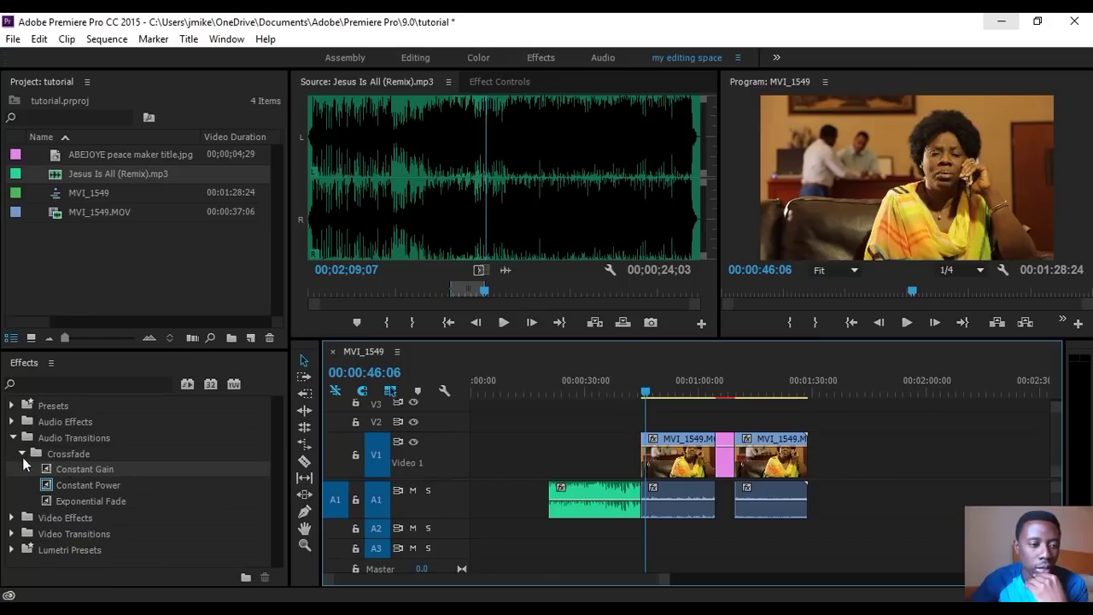
- Collapse the Crossfade and Audio Transitions groups, and expand Video Effects to look through its categories
{"action": "left_click", "coordinate": [22, 453]}
{"action": "left_click", "coordinate": [12, 438]}
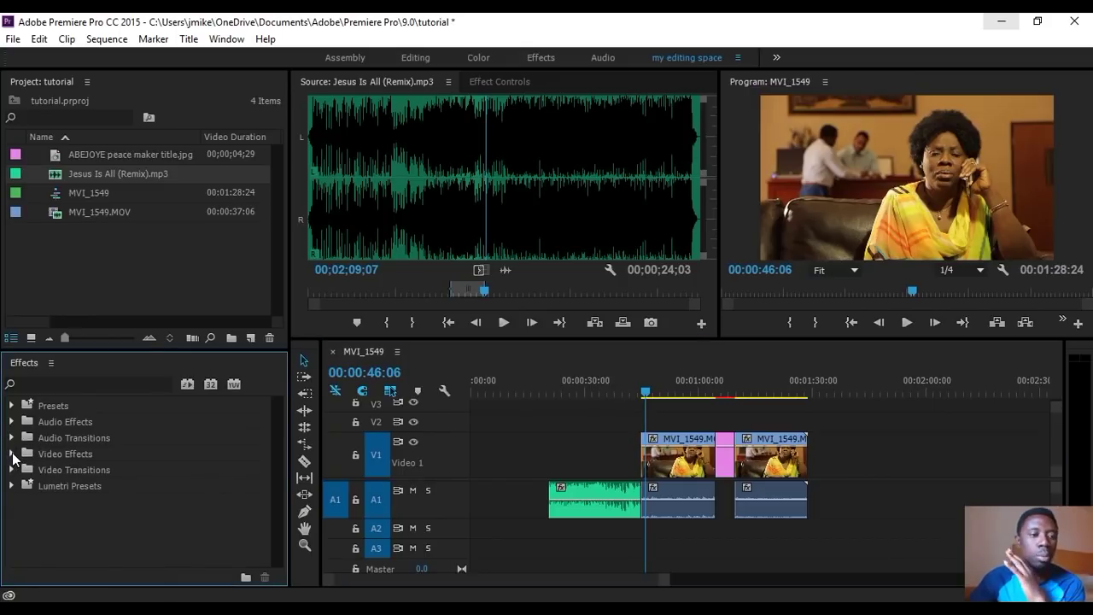
{"action": "left_click", "coordinate": [12, 454]}
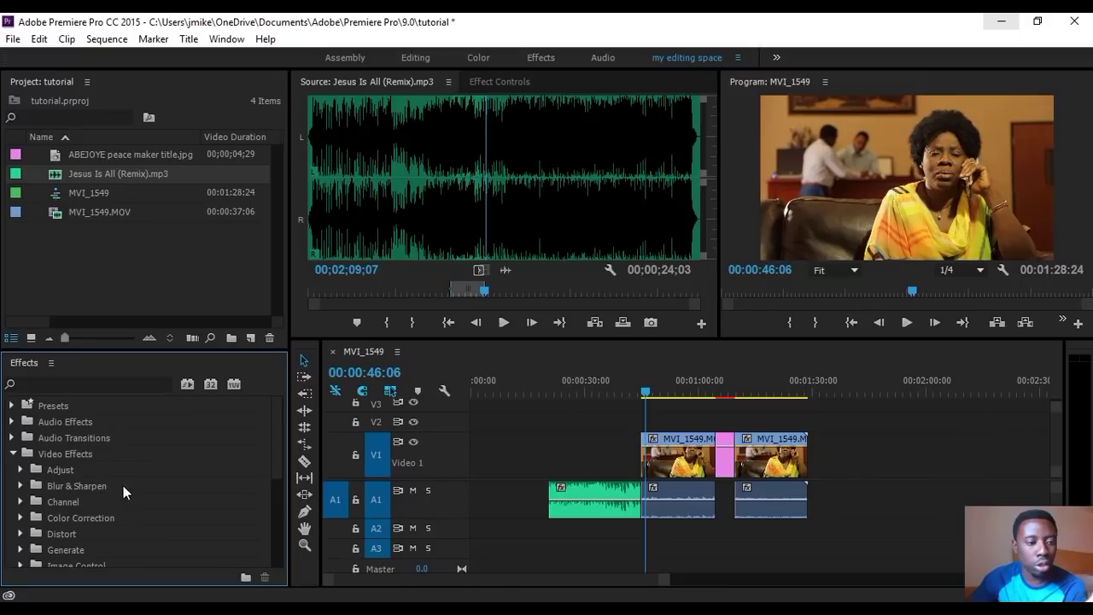
{"action": "scroll", "coordinate": [23, 504], "scroll_direction": "down", "scroll_amount": 2}
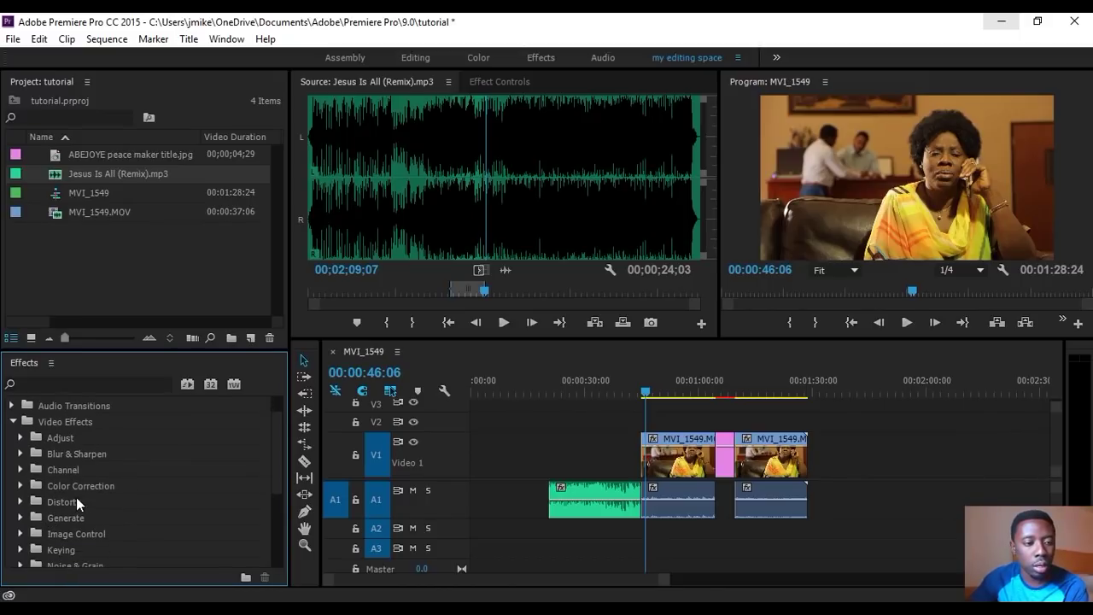
- Park the playhead at 00:00:53:22 and apply Brightness & Contrast from Color Correction to the first MVI_1549.MOV clip
{"action": "left_click", "coordinate": [668, 393]}
{"action": "left_click_drag", "start_coordinate": [670, 391], "coordinate": [676, 392]}
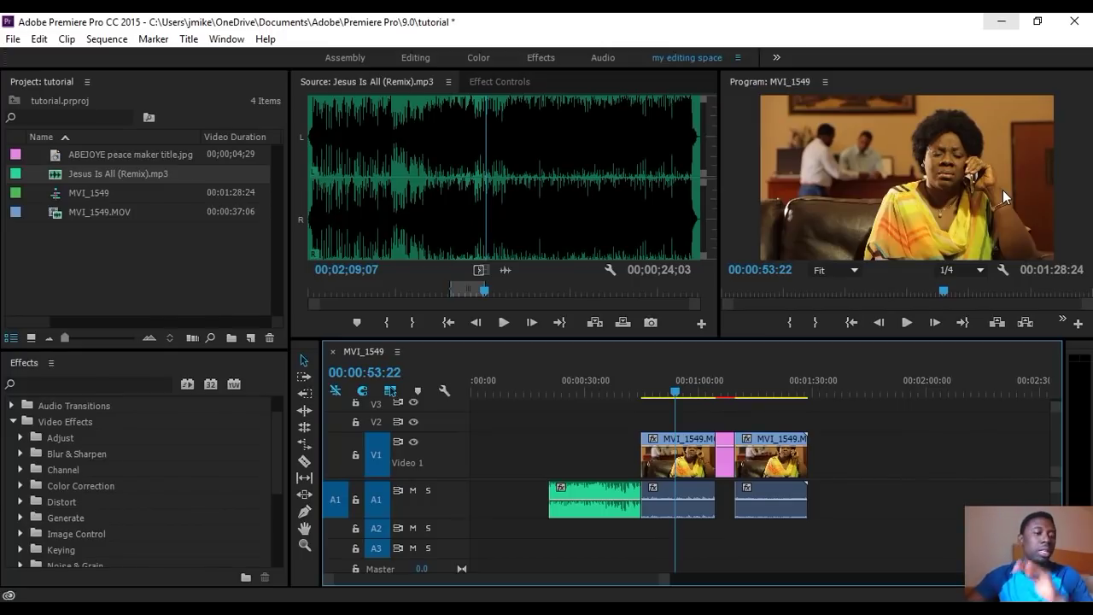
{"action": "left_click", "coordinate": [18, 486]}
{"action": "scroll", "coordinate": [52, 520], "scroll_direction": "down", "scroll_amount": 1}
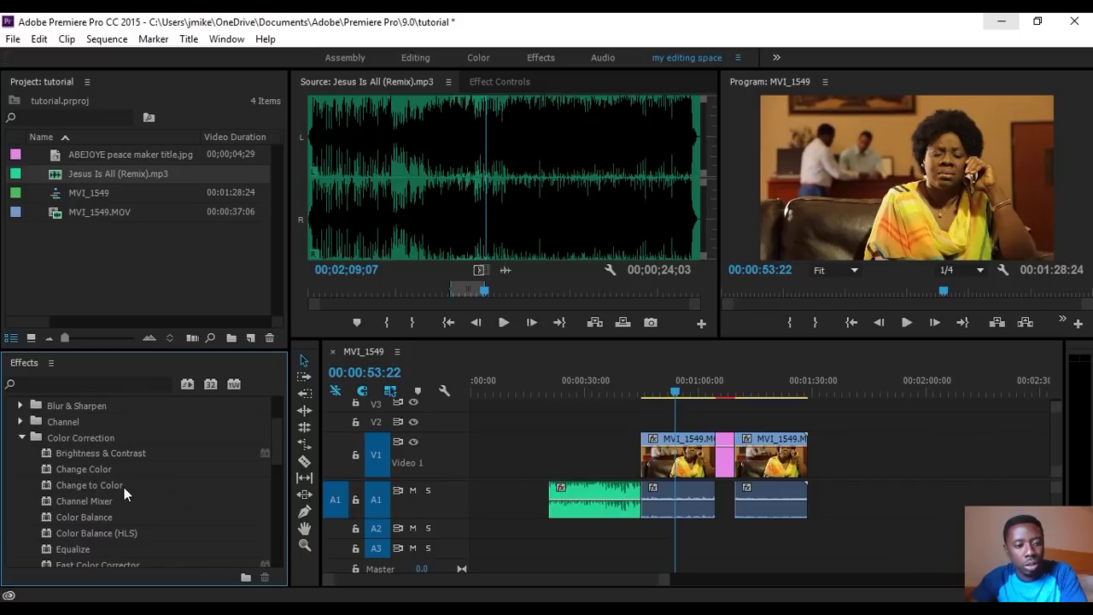
{"action": "scroll", "coordinate": [69, 527], "scroll_direction": "down", "scroll_amount": 2}
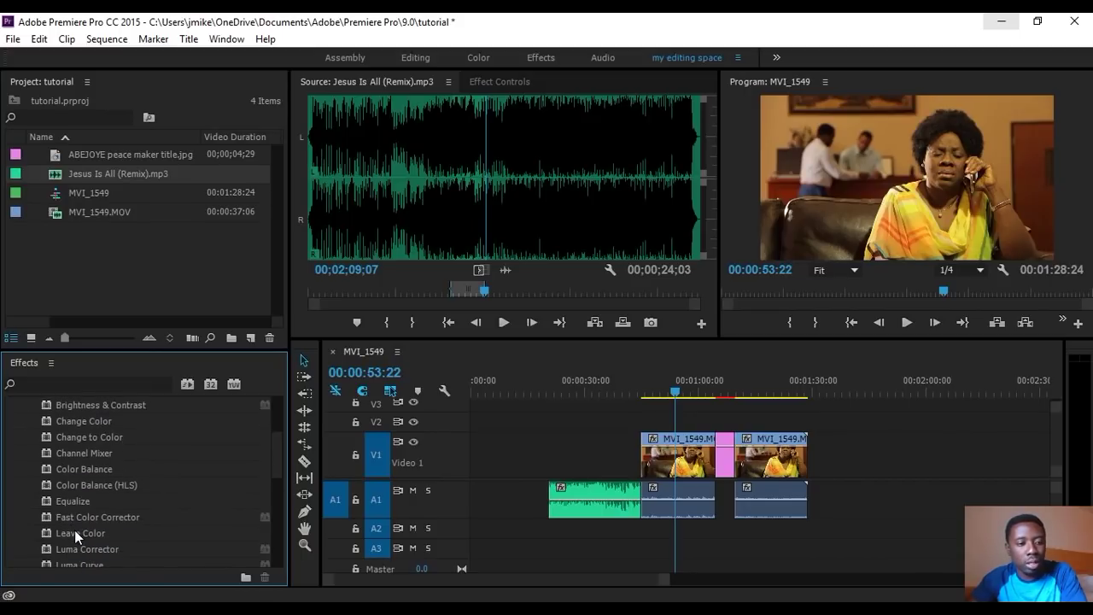
{"action": "scroll", "coordinate": [64, 508], "scroll_direction": "up", "scroll_amount": 3}
{"action": "left_click_drag", "start_coordinate": [45, 469], "coordinate": [683, 467]}
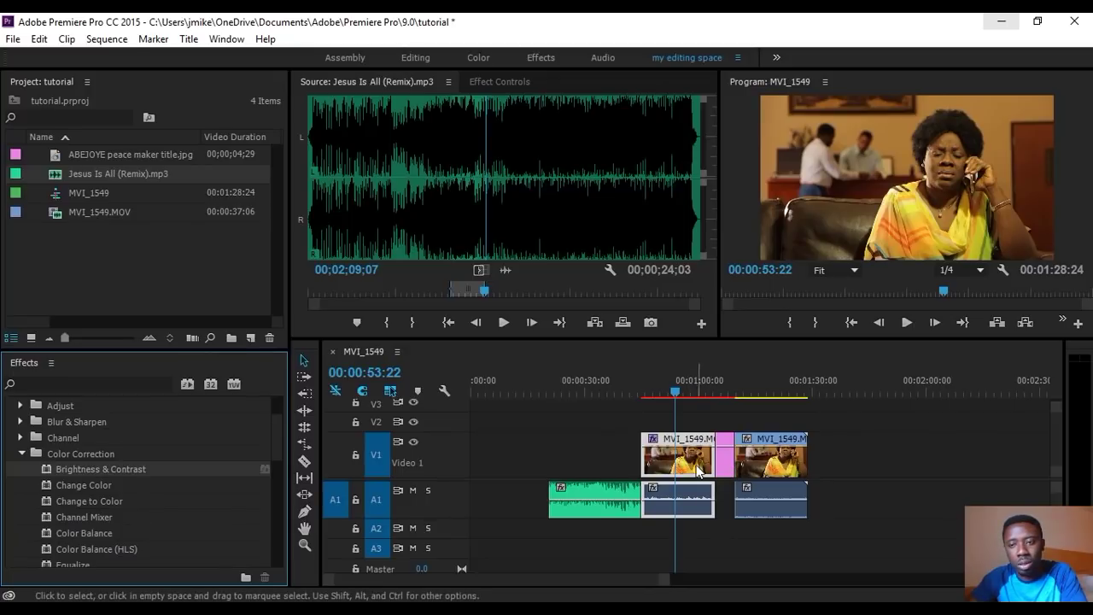
- Show the first clip's effect settings and set the Brightness & Contrast effect's brightness to -82
{"action": "left_click", "coordinate": [501, 83]}
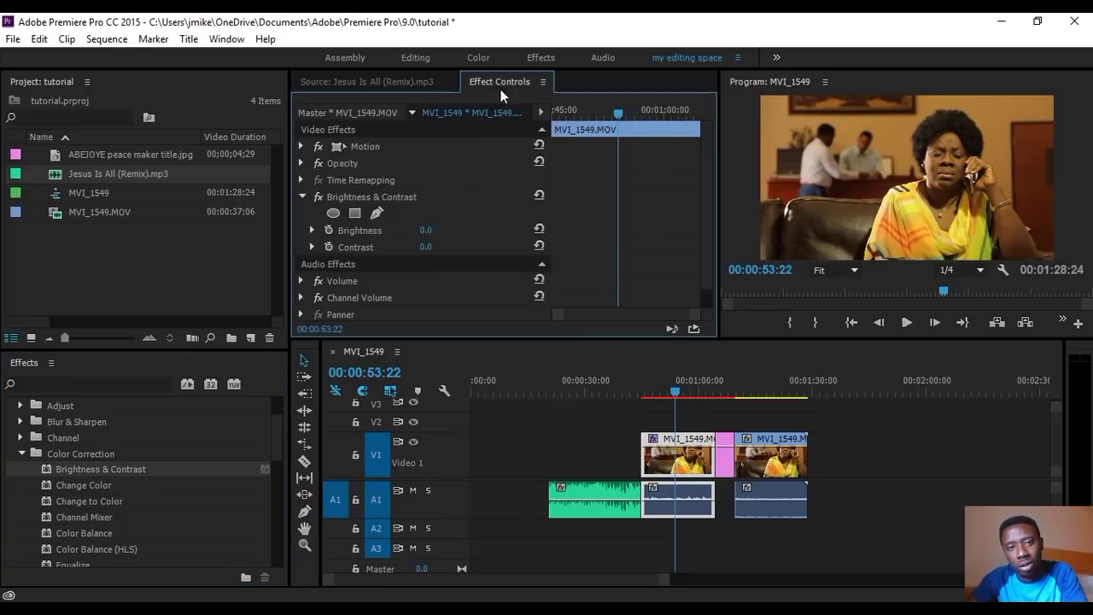
{"action": "left_click_drag", "start_coordinate": [425, 230], "coordinate": [404, 236]}
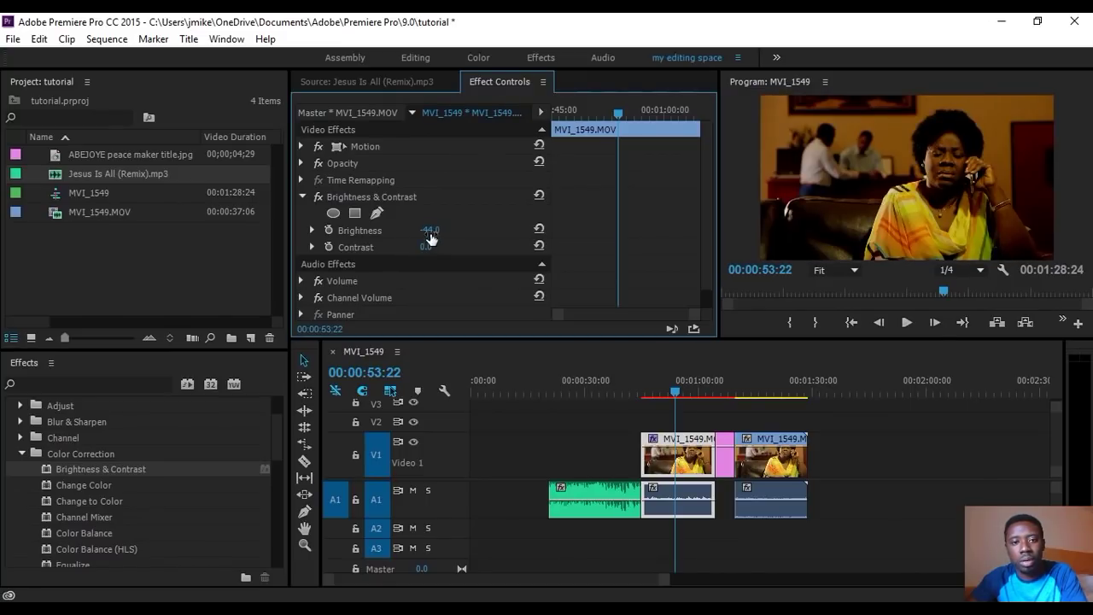
{"action": "left_click", "coordinate": [430, 233]}
{"action": "type", "text": "-83"}
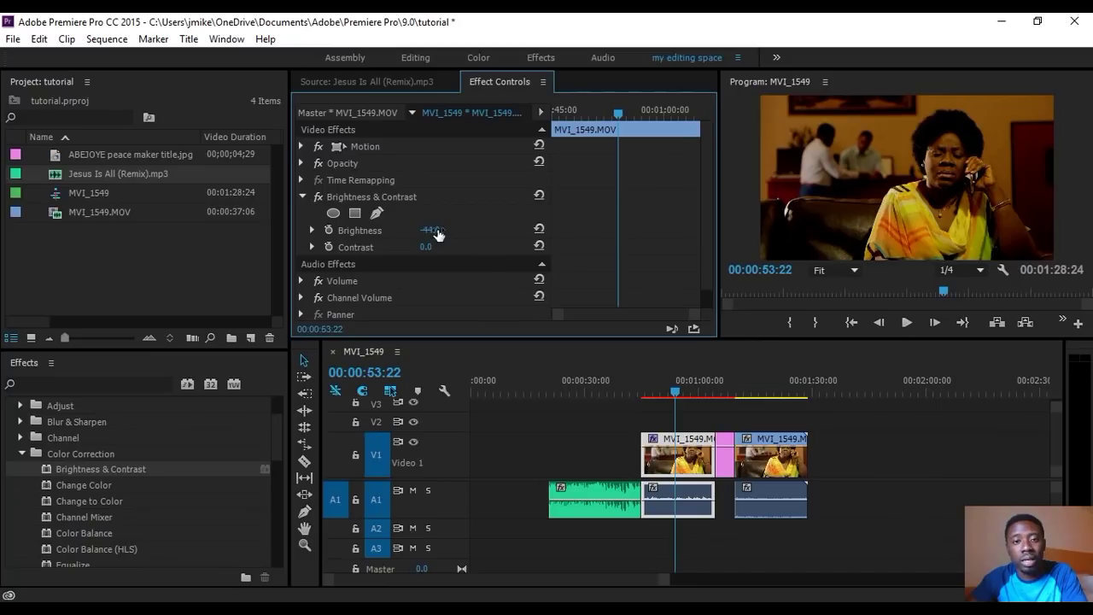
{"action": "key", "text": "Return"}
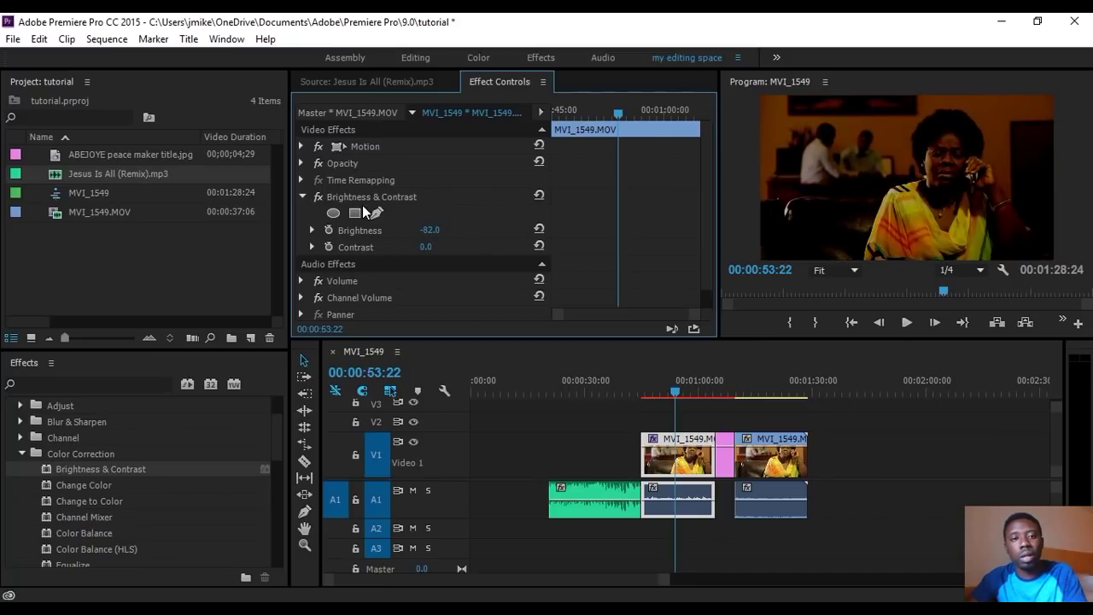
- Remove Brightness & Contrast from the first clip, return to the music's source view, and deselect the clip
{"action": "left_click", "coordinate": [367, 194]}
{"action": "key", "text": "Delete"}
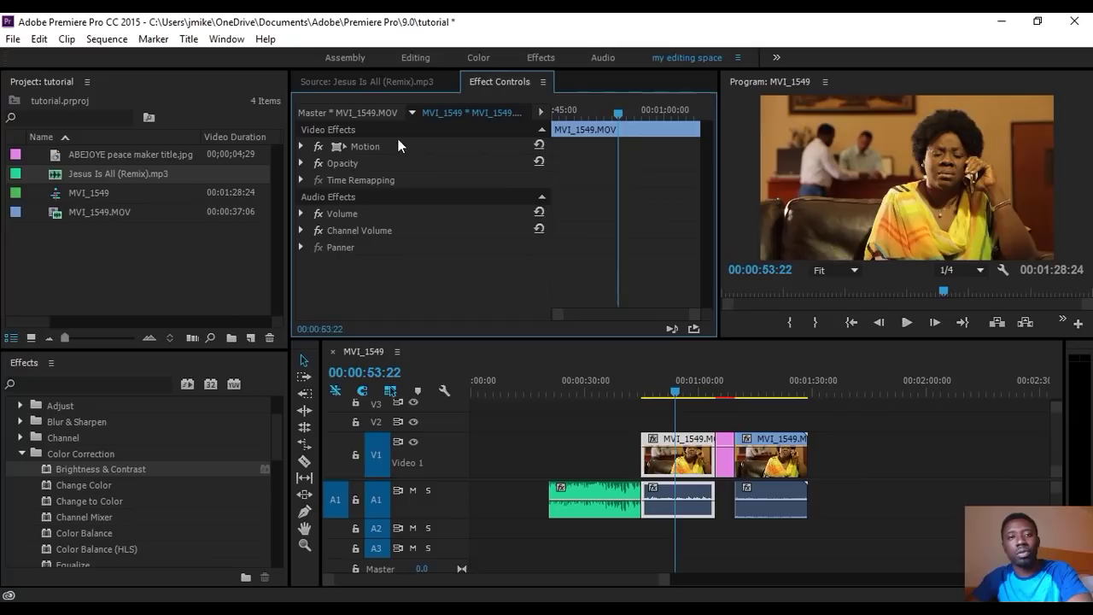
{"action": "left_click", "coordinate": [413, 80]}
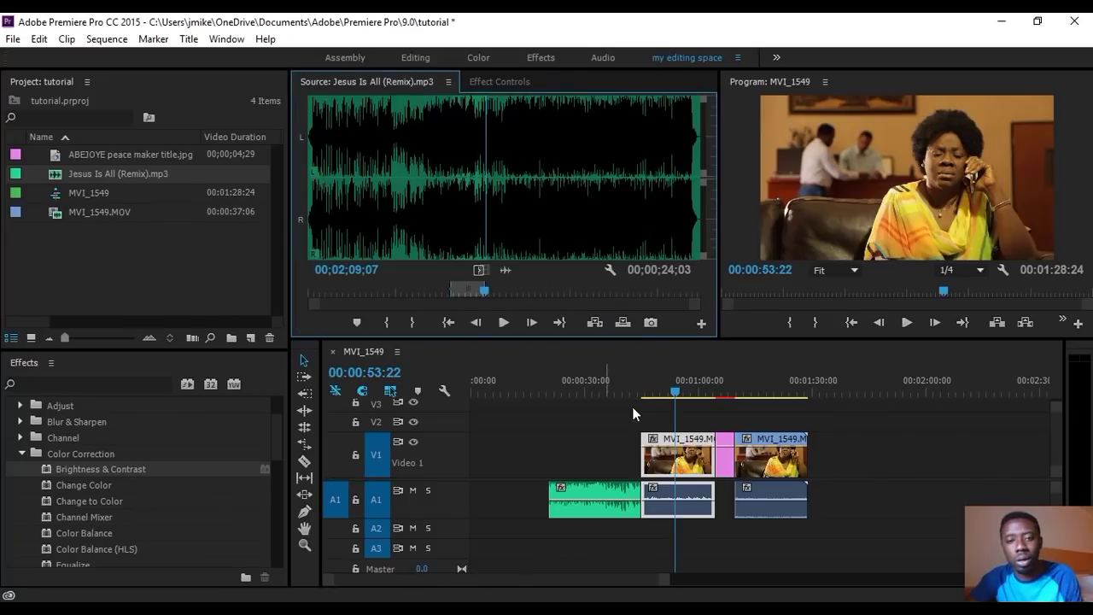
{"action": "left_click", "coordinate": [550, 415]}
- Collapse Color Correction and Video Effects, and expand Video Transitions and its Dissolve group to examine the available transitions
{"action": "left_click", "coordinate": [23, 453]}
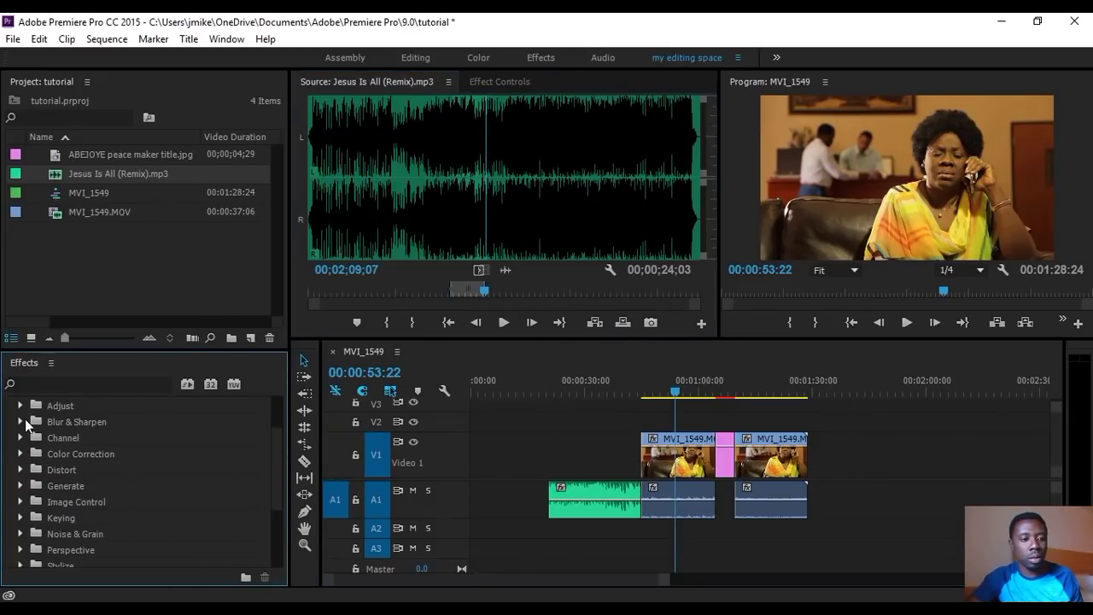
{"action": "scroll", "coordinate": [25, 419], "scroll_direction": "up", "scroll_amount": 2}
{"action": "left_click", "coordinate": [11, 453]}
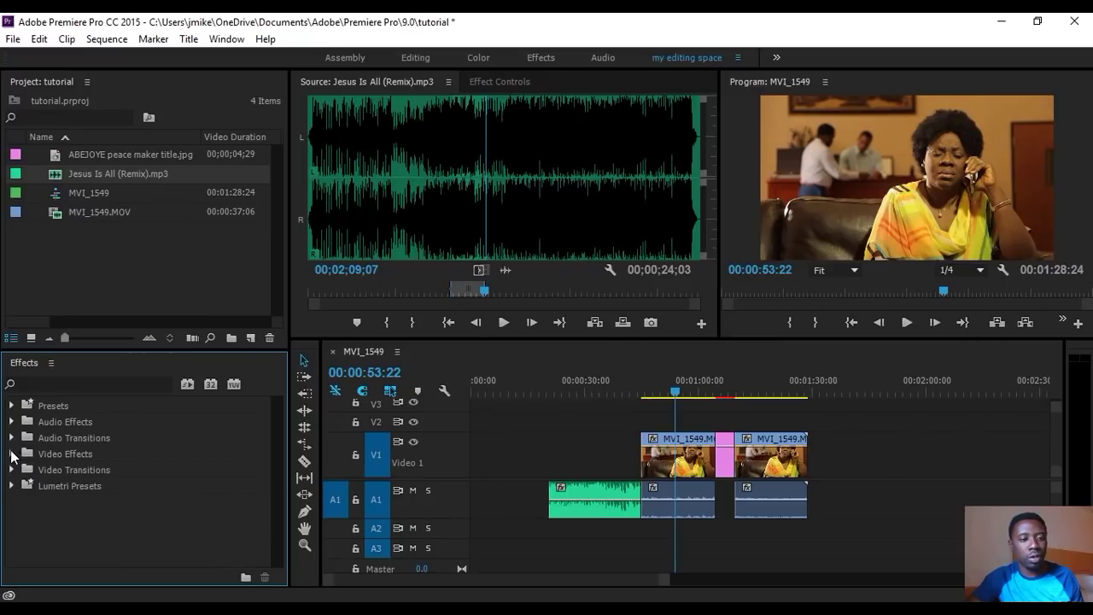
{"action": "left_click", "coordinate": [13, 470]}
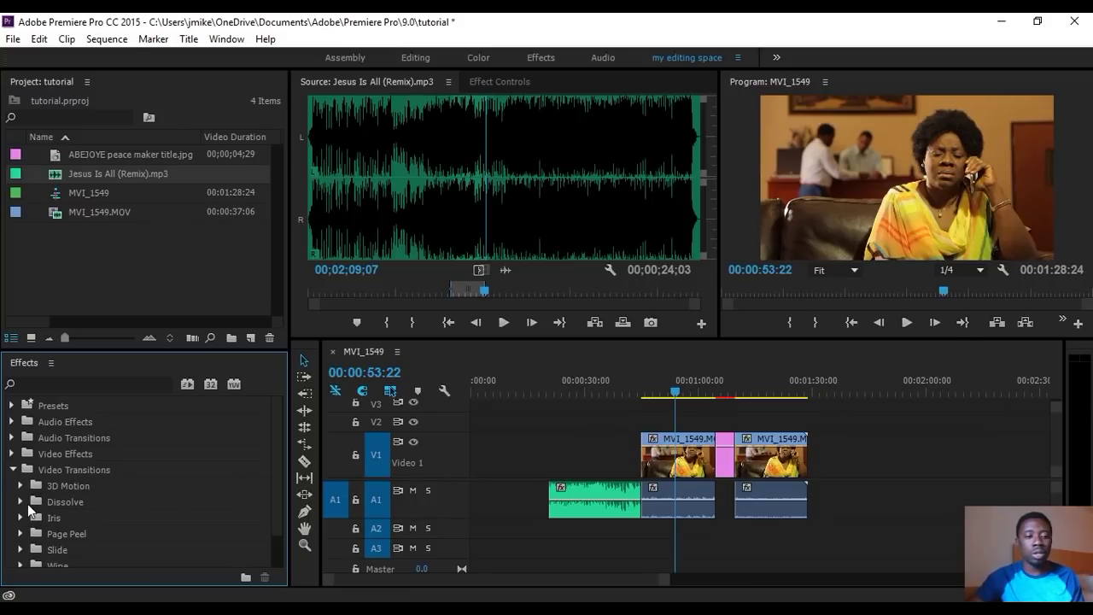
{"action": "left_click", "coordinate": [23, 503]}
{"action": "scroll", "coordinate": [62, 519], "scroll_direction": "down", "scroll_amount": 1}
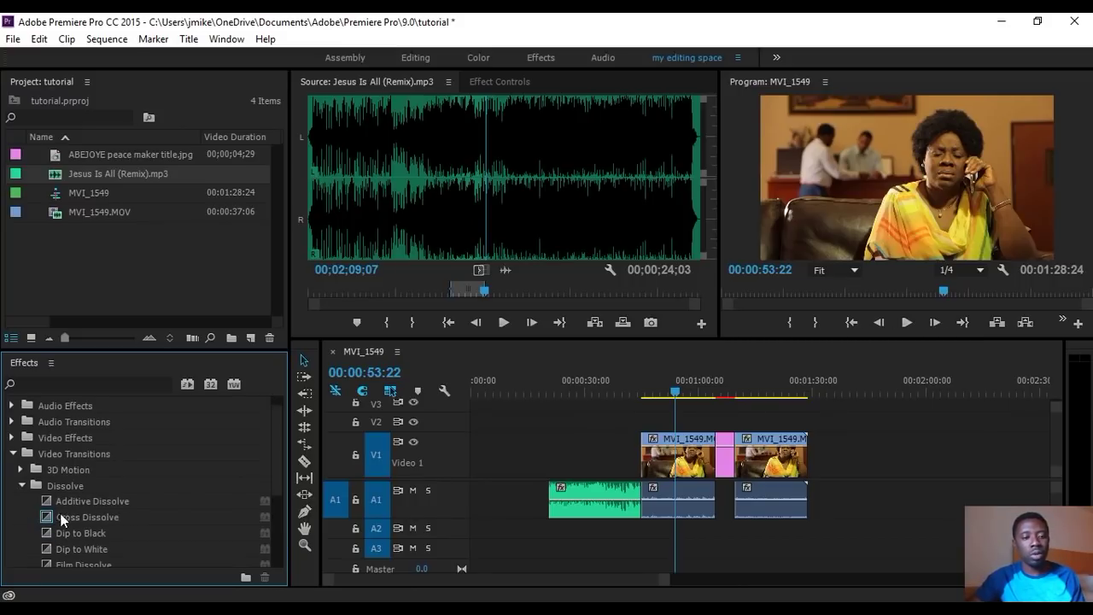
{"action": "scroll", "coordinate": [58, 522], "scroll_direction": "down", "scroll_amount": 3}
{"action": "scroll", "coordinate": [77, 499], "scroll_direction": "down", "scroll_amount": 1}
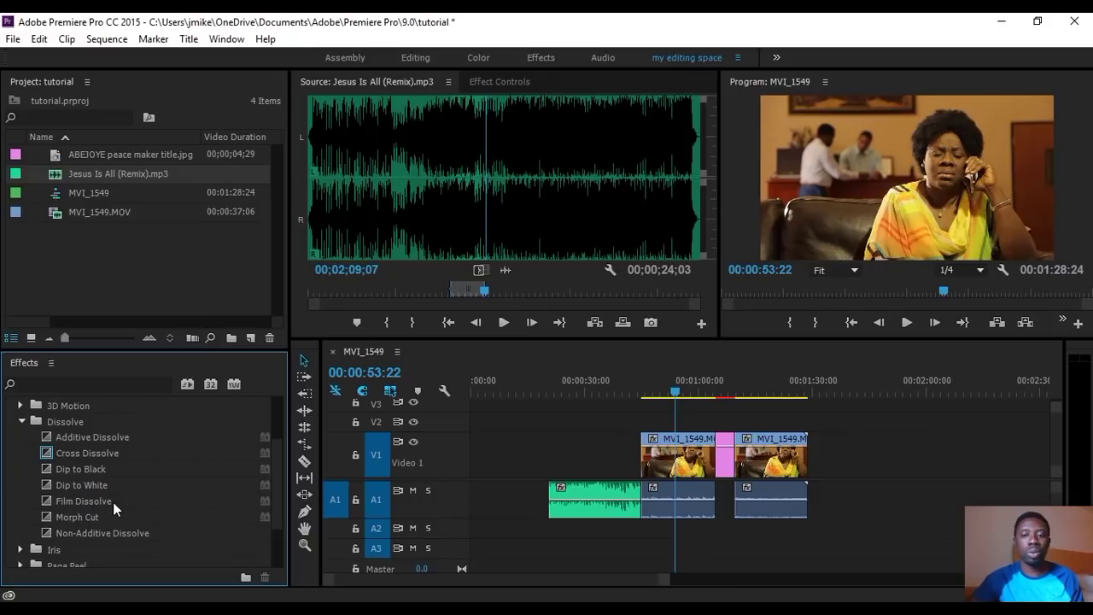
- Apply Dip to Black at the cut between the first video clip and the ABEJOYE title image and play it from 00:01:03:14
{"action": "left_click", "coordinate": [718, 391]}
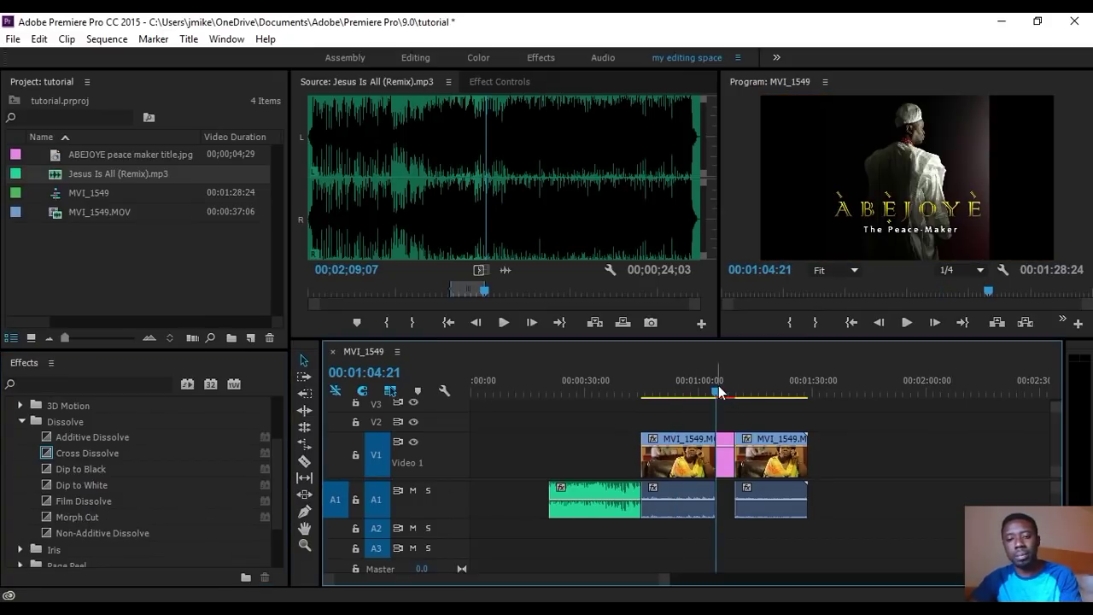
{"action": "key", "text": "equal"}
{"action": "key", "text": "equal"}
{"action": "left_click", "coordinate": [763, 391]}
{"action": "mouse_move", "coordinate": [773, 405]}
{"action": "left_mouse_down"}
{"action": "mouse_move", "coordinate": [845, 398]}
{"action": "mouse_move", "coordinate": [791, 399]}
{"action": "left_mouse_up"}
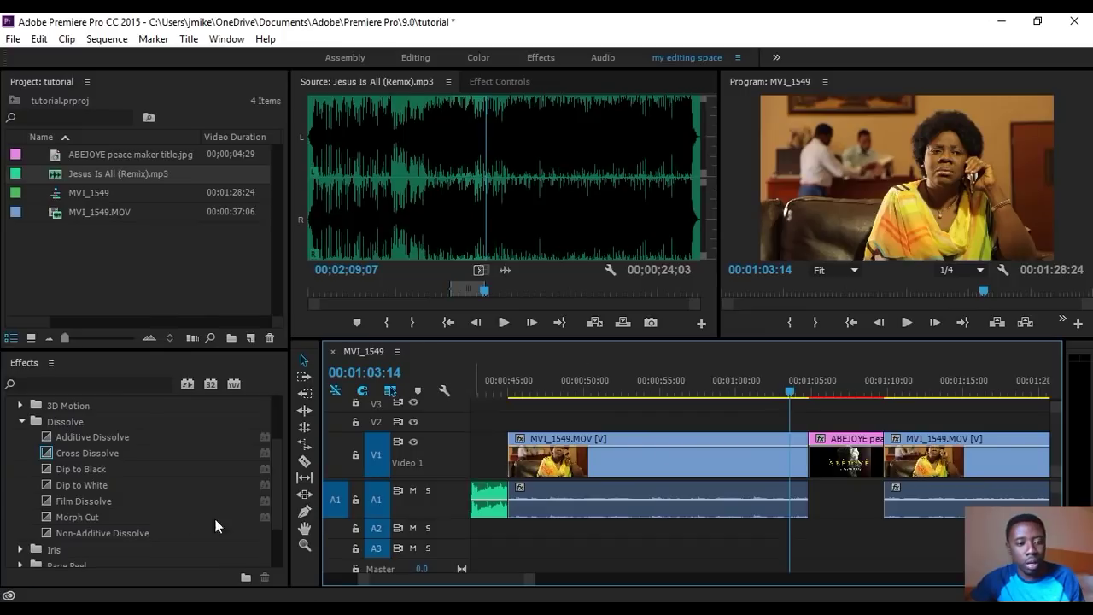
{"action": "left_click_drag", "start_coordinate": [47, 472], "coordinate": [812, 468]}
{"action": "key", "text": "space"}
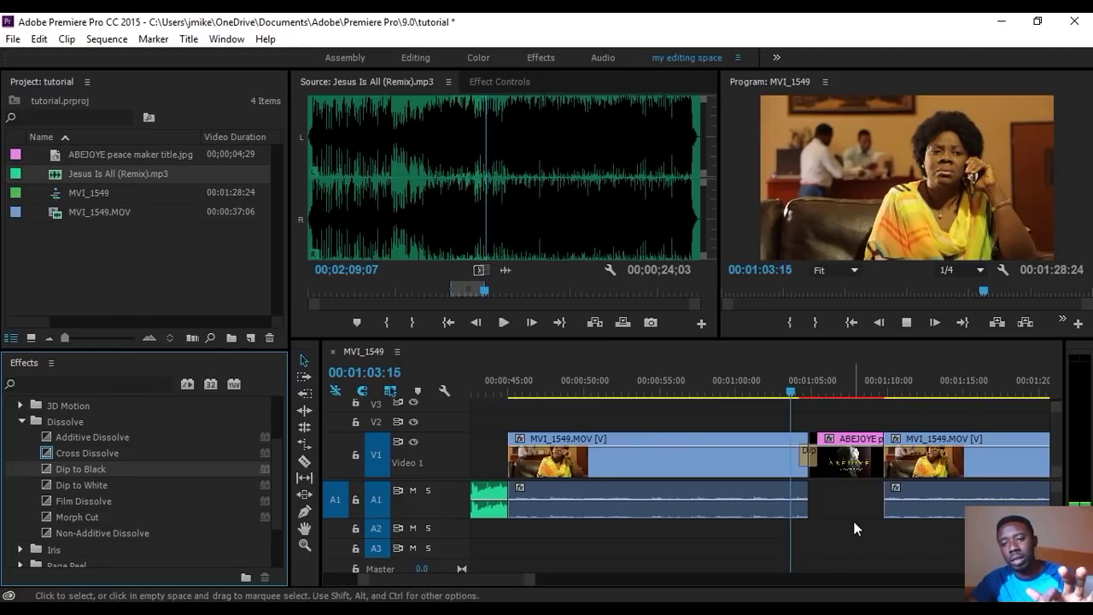
{"action": "key", "text": "space"}
- Delete the Dip to Black transition and play the plain cut into the title image, stopping at 00:01:05:14
{"action": "left_click", "coordinate": [809, 456]}
{"action": "key", "text": "Delete"}
{"action": "left_click", "coordinate": [794, 390]}
{"action": "key", "text": "space"}
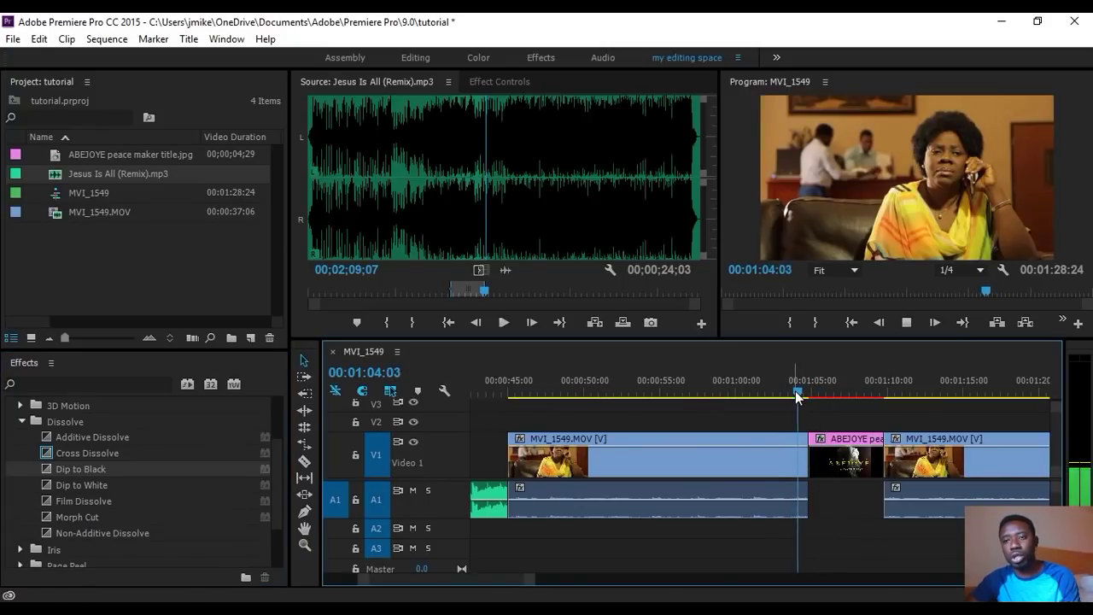
{"action": "key", "text": "space"}
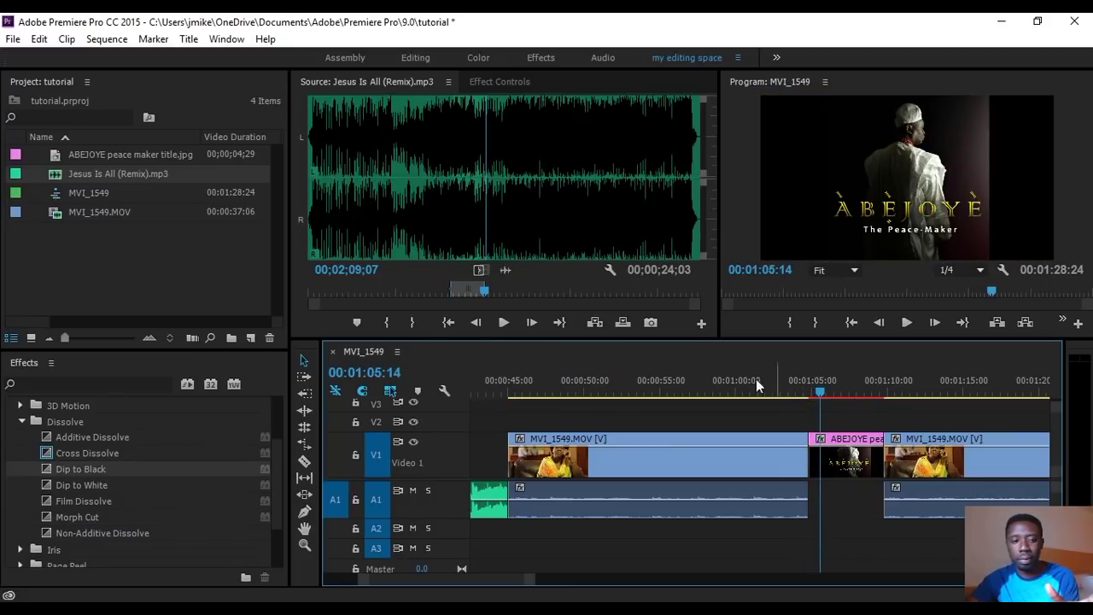
- Apply Dip to White at the cut between the first clip and the title image and play it from 00:01:03:07 to 00:01:06:03
{"action": "left_click_drag", "start_coordinate": [49, 491], "coordinate": [812, 453]}
{"action": "left_click", "coordinate": [787, 390]}
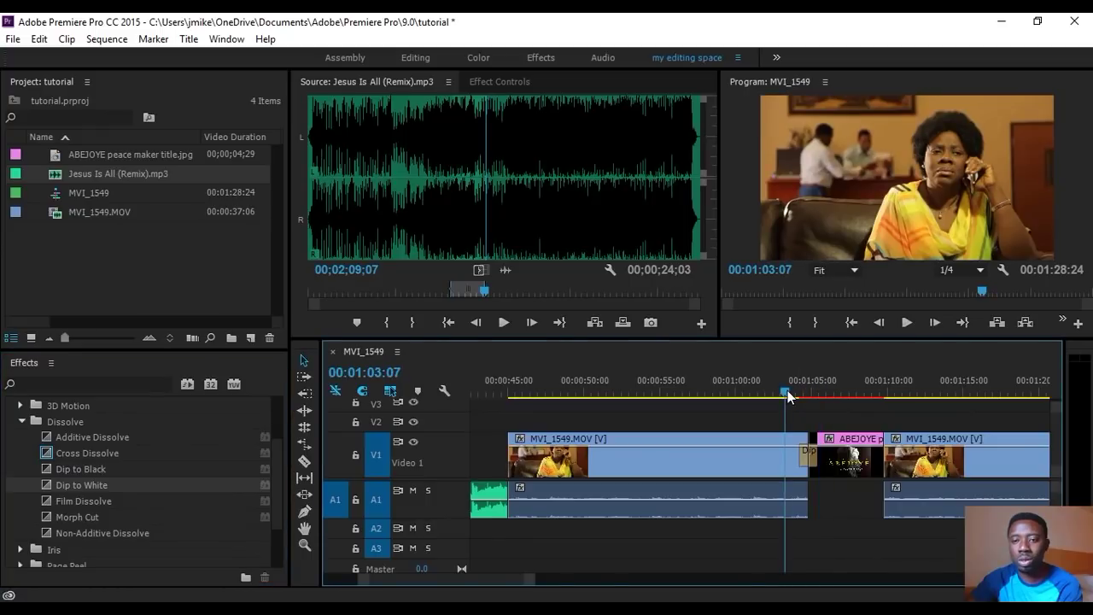
{"action": "key", "text": "space"}
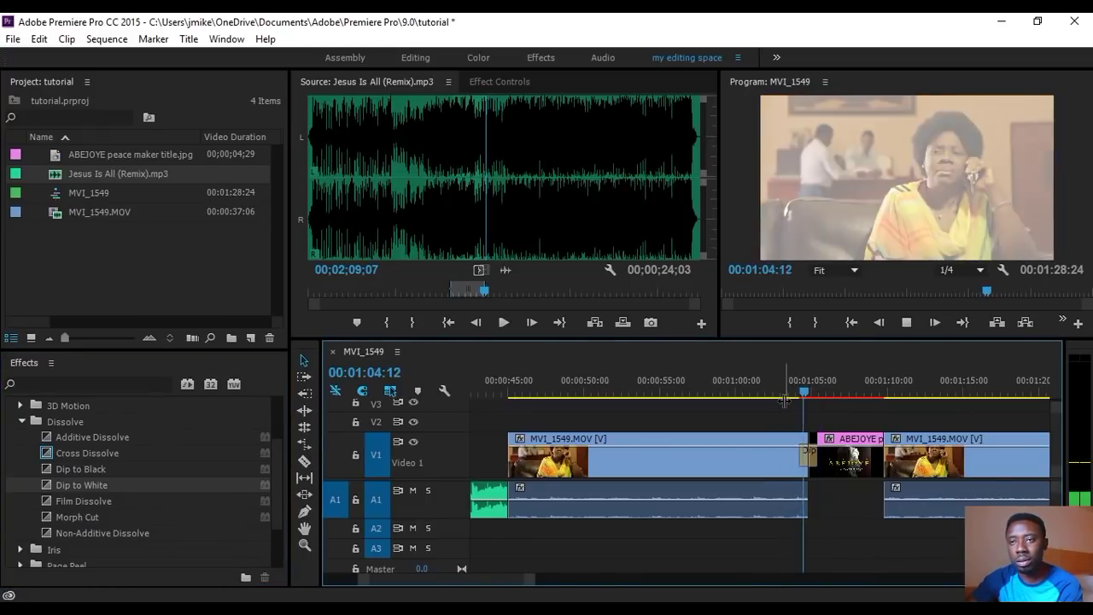
{"action": "key", "text": "space"}
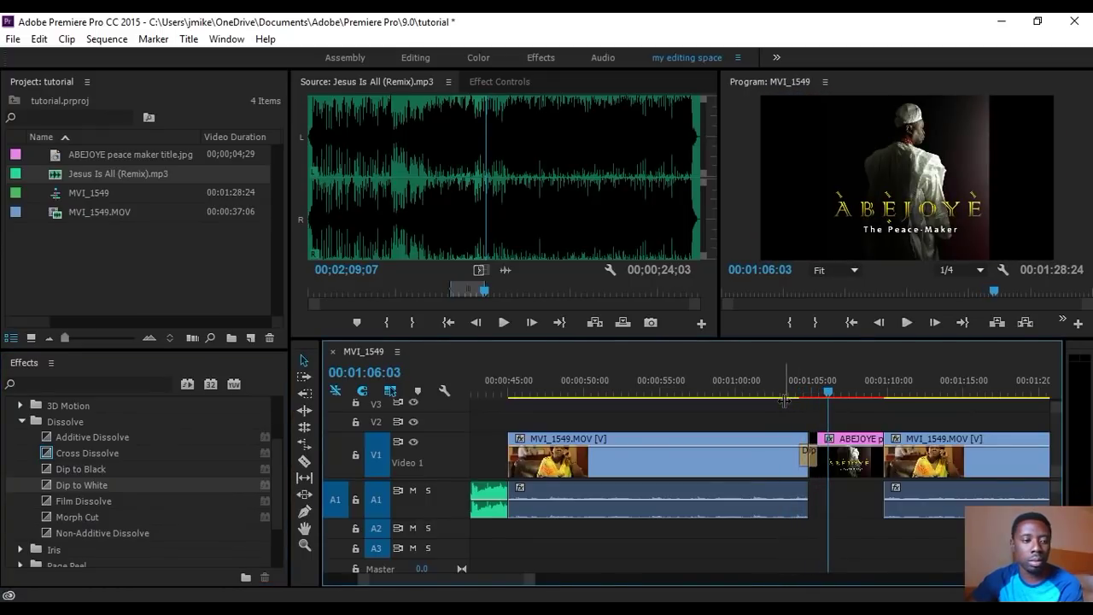
- Delete the Dip to White transition between the first clip and the title image
{"action": "left_click", "coordinate": [804, 453]}
{"action": "key", "text": "Delete"}
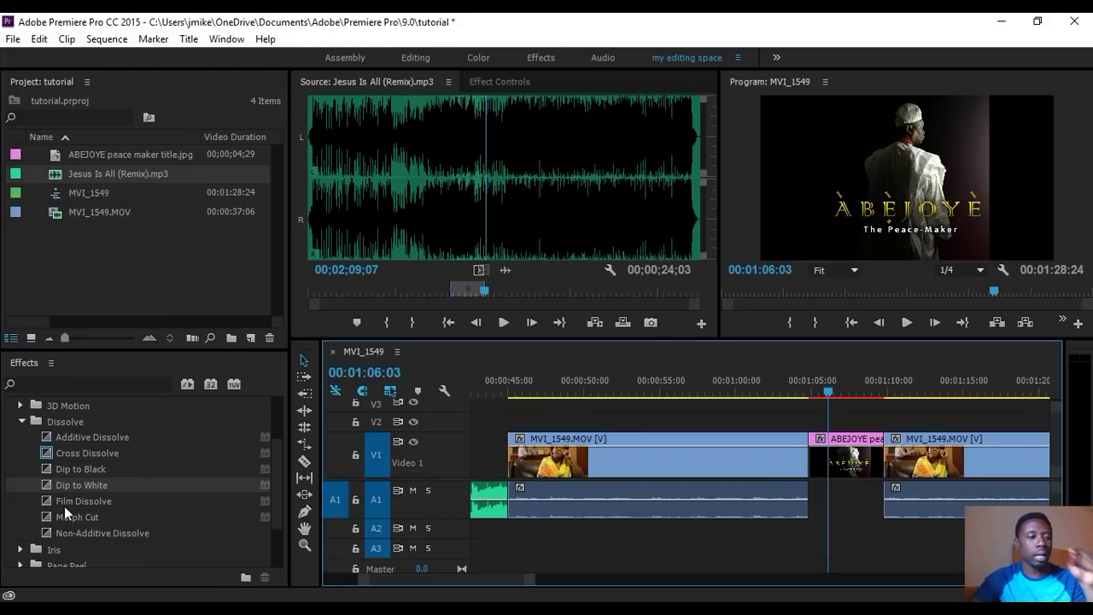
- Collapse the expanded folders in the effects list, including Dissolve and Video Transitions
{"action": "scroll", "coordinate": [85, 508], "scroll_direction": "up", "scroll_amount": 2}
{"action": "left_click", "coordinate": [22, 466]}
{"action": "left_click", "coordinate": [15, 435]}
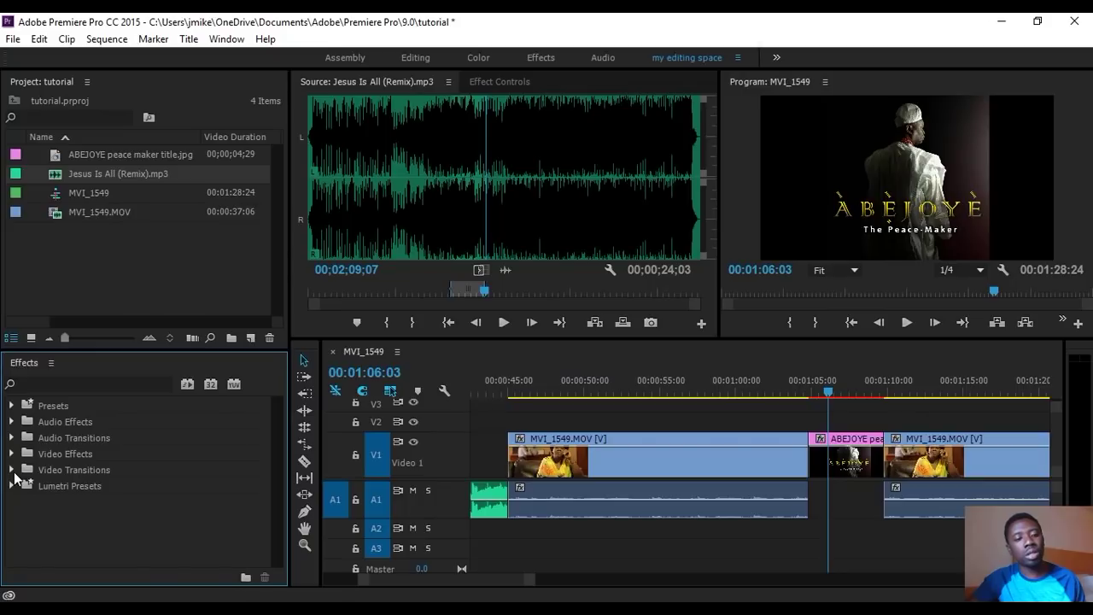
{"action": "left_click", "coordinate": [12, 471]}
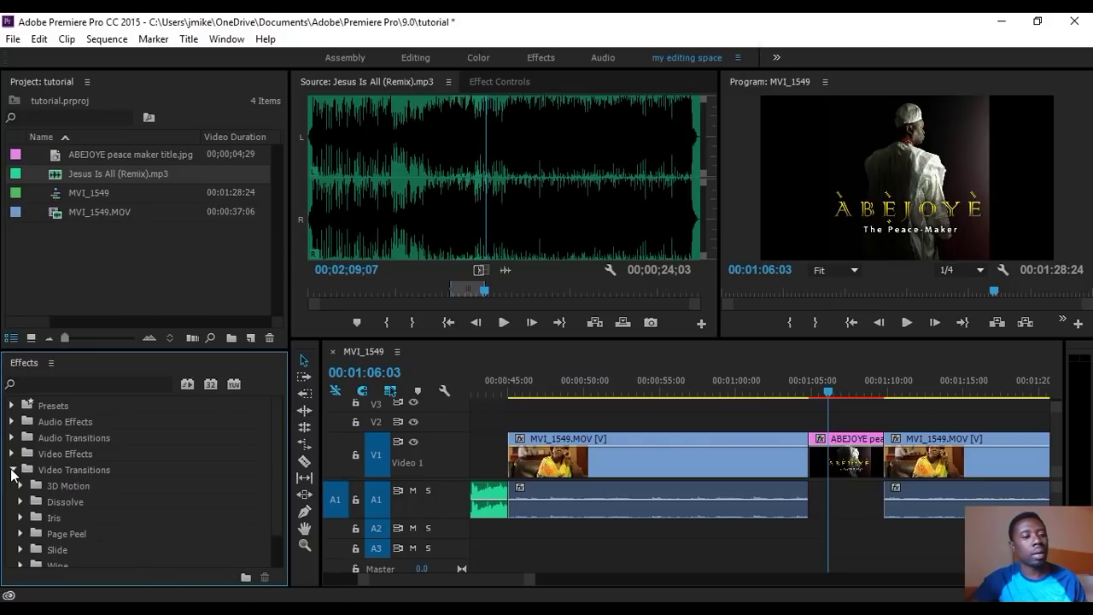
{"action": "left_click", "coordinate": [12, 471]}
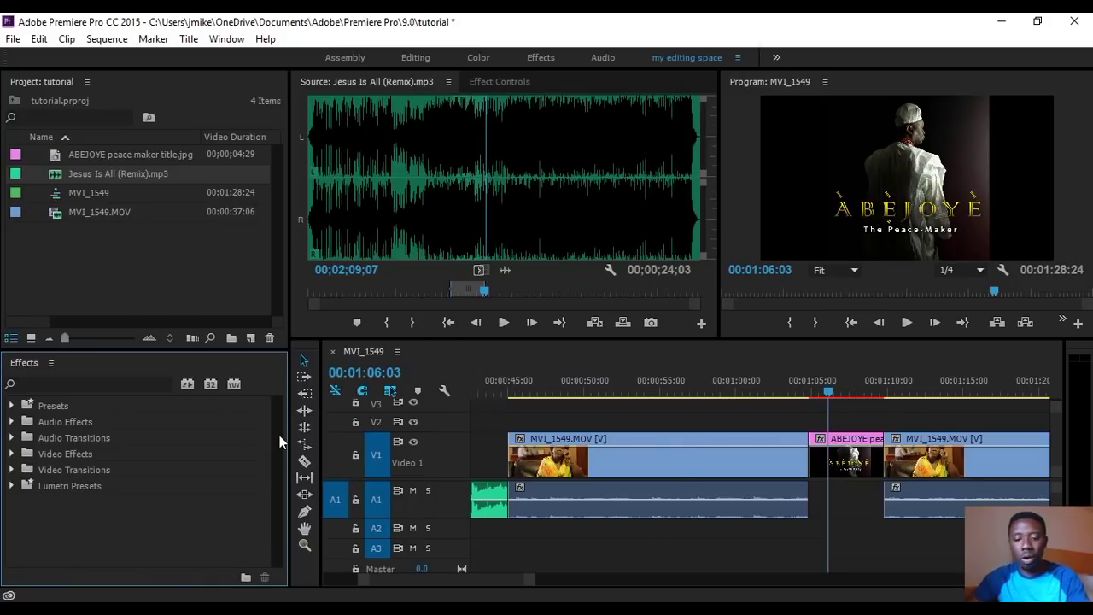
- Delete all clips from the timeline and place MVI_1549.MOV at the start of the sequence on V1 and A1
{"action": "key", "text": "minus"}
{"action": "key", "text": "minus"}
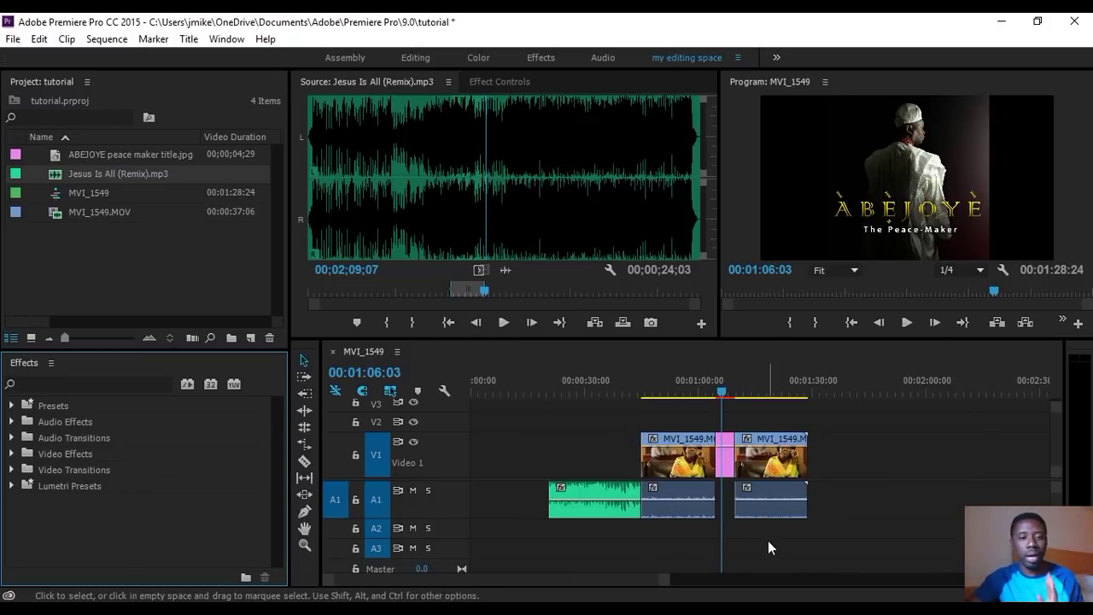
{"action": "left_click", "coordinate": [603, 509]}
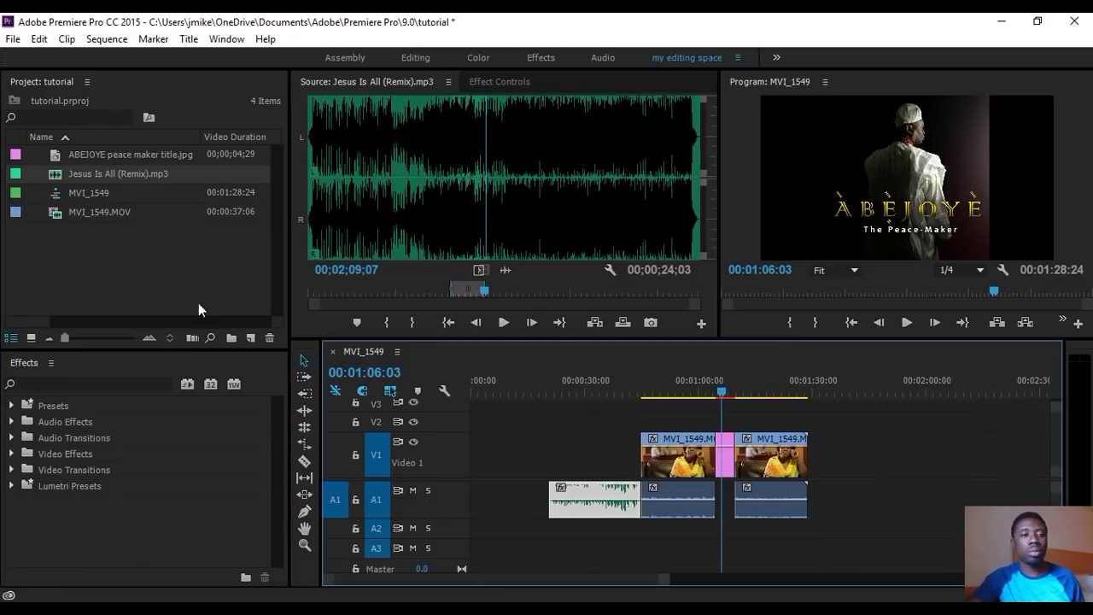
{"action": "left_click_drag", "start_coordinate": [900, 479], "coordinate": [542, 547]}
{"action": "key", "text": "Delete"}
{"action": "left_click_drag", "start_coordinate": [64, 211], "coordinate": [479, 461]}
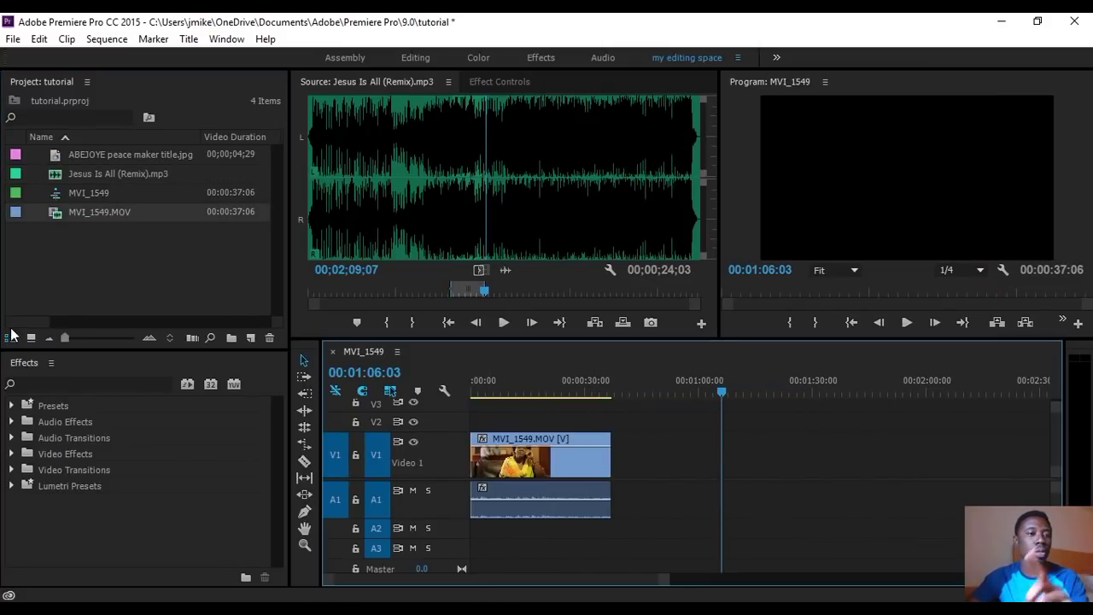
- Move the playhead to 00:00:14:20 and raise the audio gain of the MVI_1549.MOV clip by 6.7 dB
{"action": "left_click", "coordinate": [53, 178]}
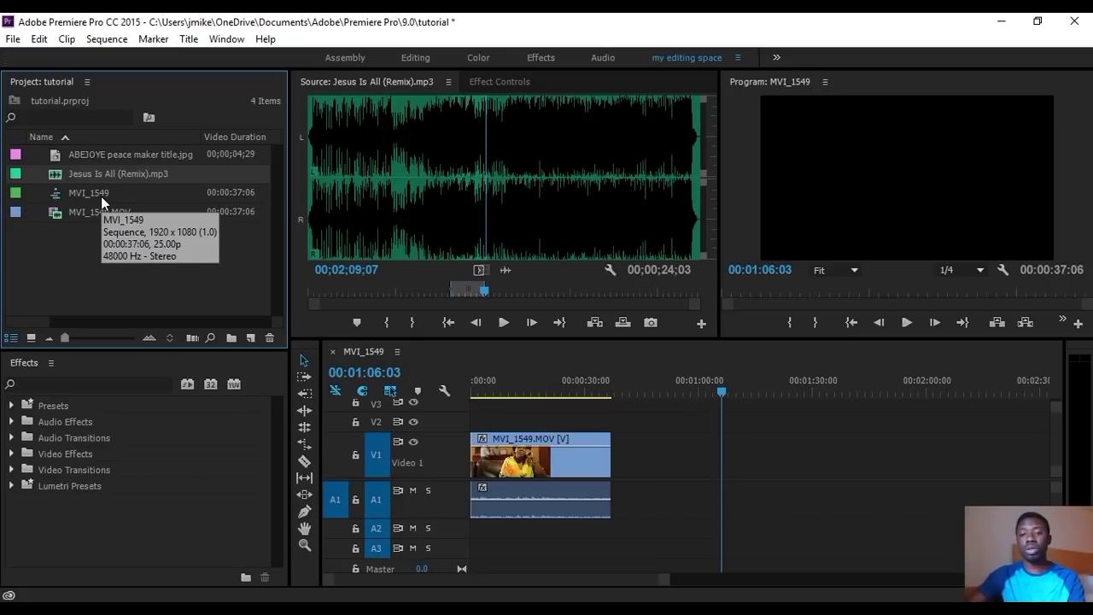
{"action": "left_click", "coordinate": [550, 388]}
{"action": "left_click_drag", "start_coordinate": [550, 388], "coordinate": [546, 390]}
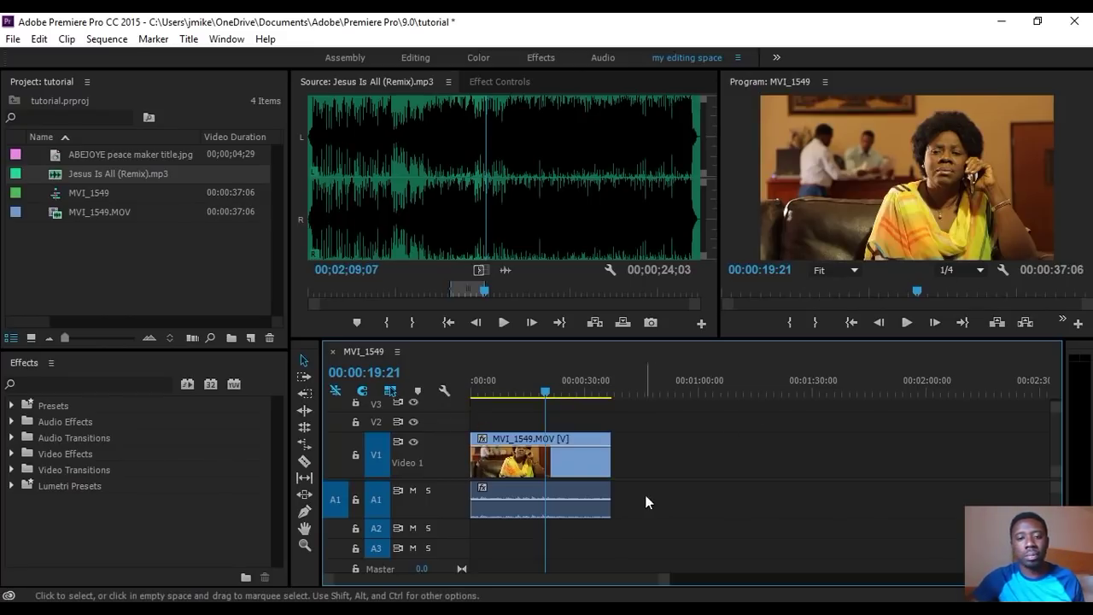
{"action": "left_click", "coordinate": [588, 519]}
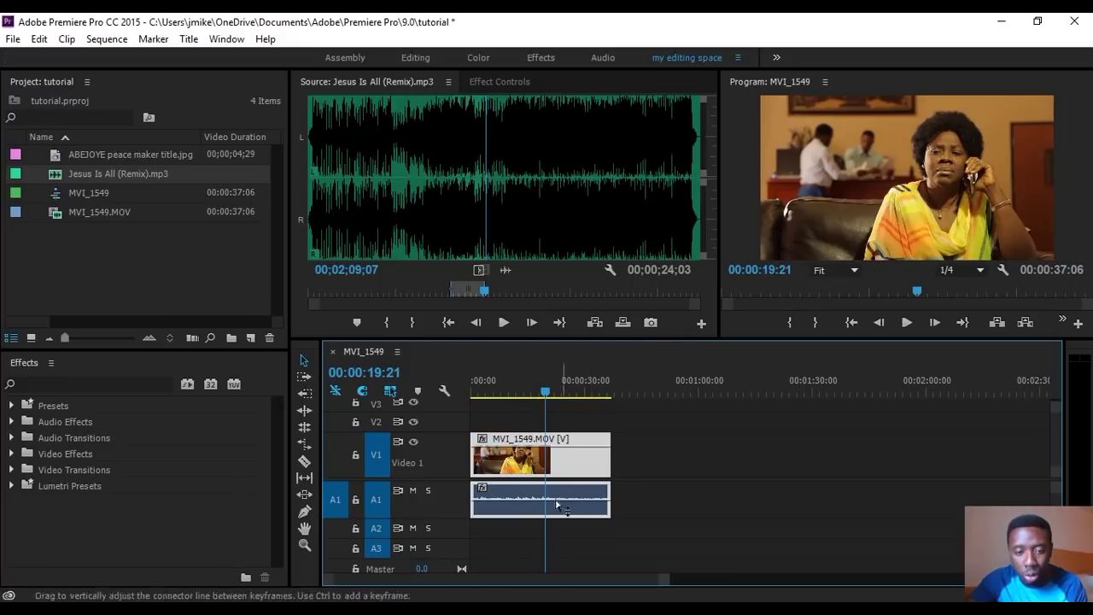
{"action": "left_click_drag", "start_coordinate": [553, 382], "coordinate": [527, 448]}
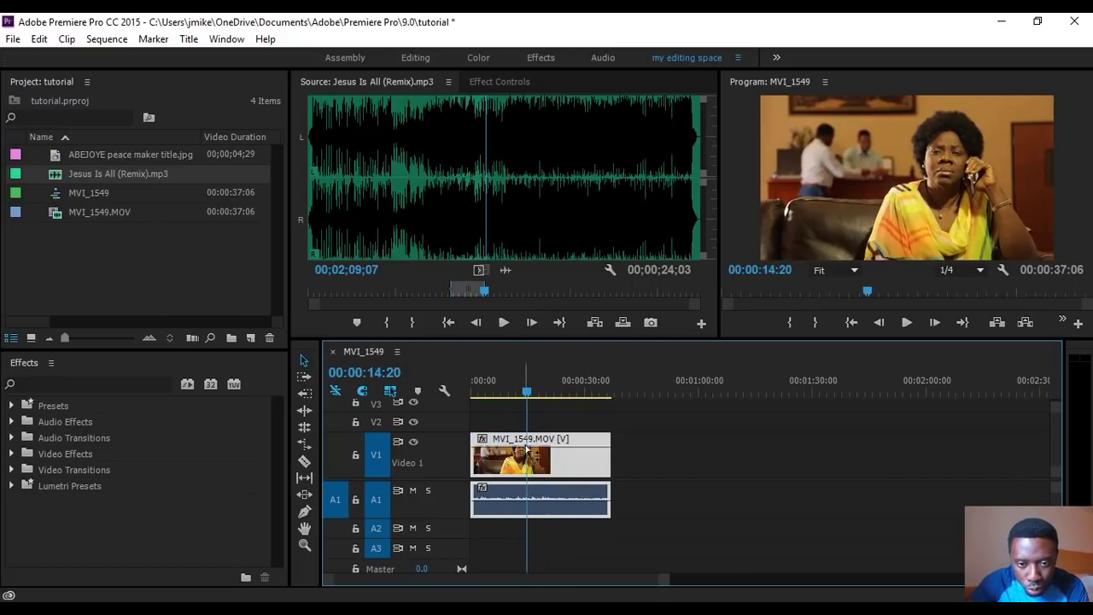
{"action": "right_click", "coordinate": [544, 514]}
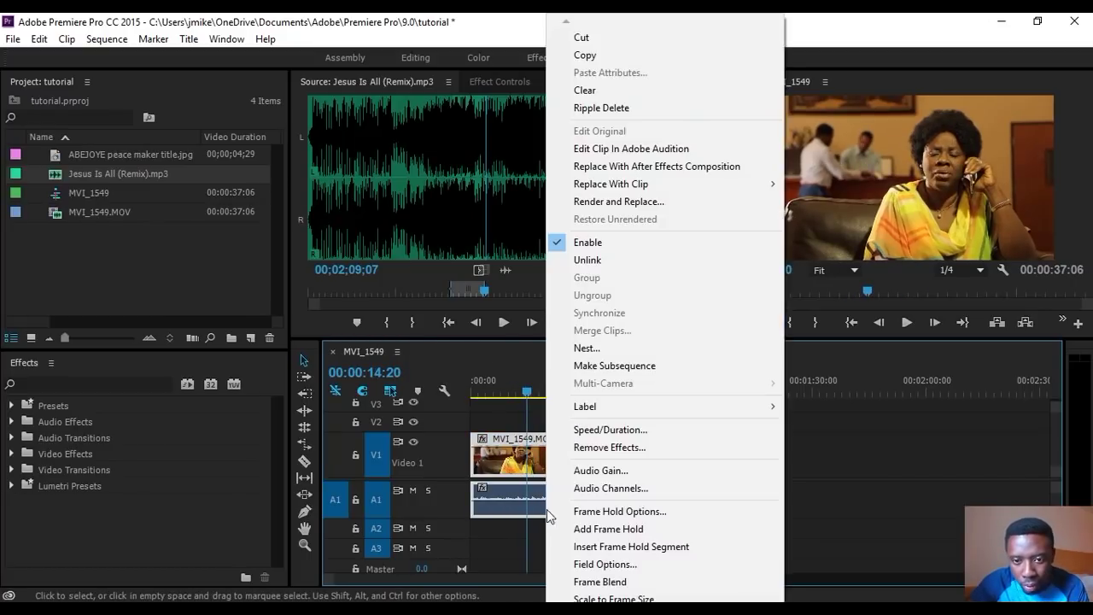
{"action": "left_click", "coordinate": [611, 472]}
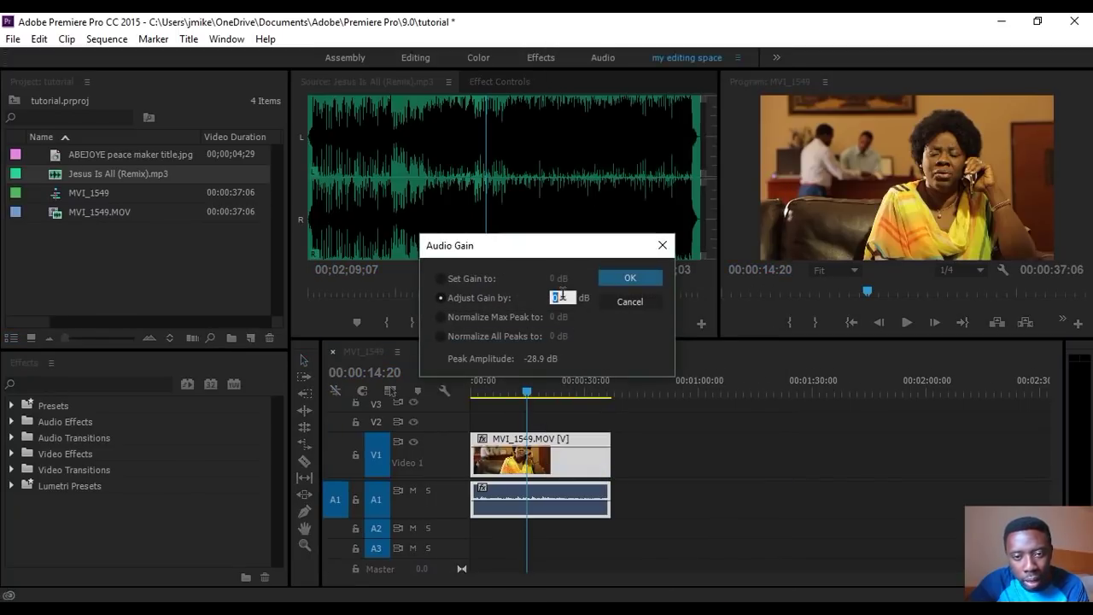
{"action": "type", "text": "6.7"}
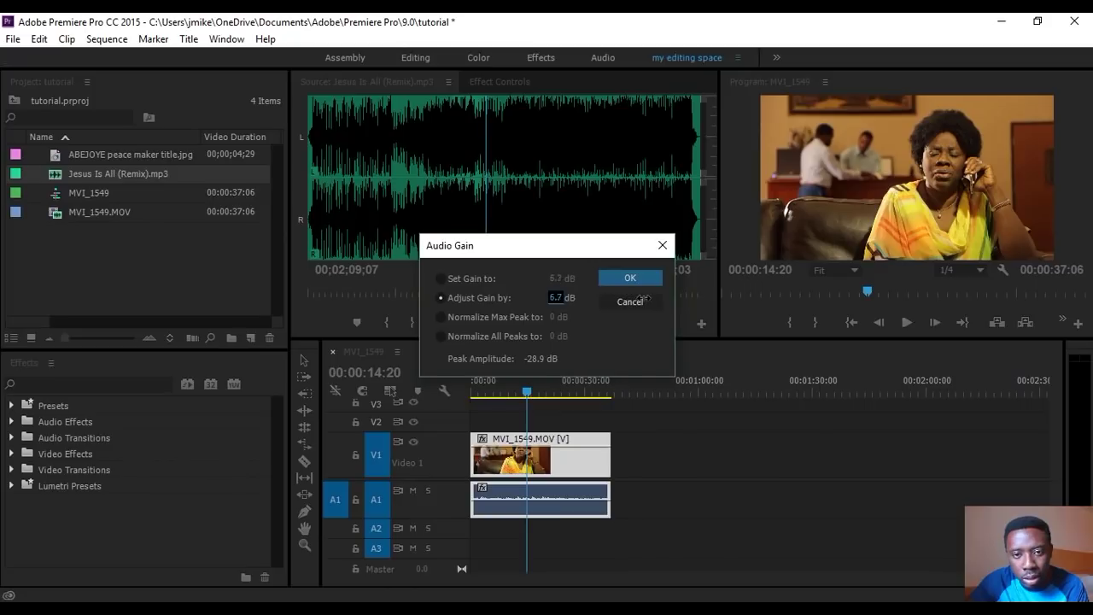
{"action": "left_click", "coordinate": [643, 282]}
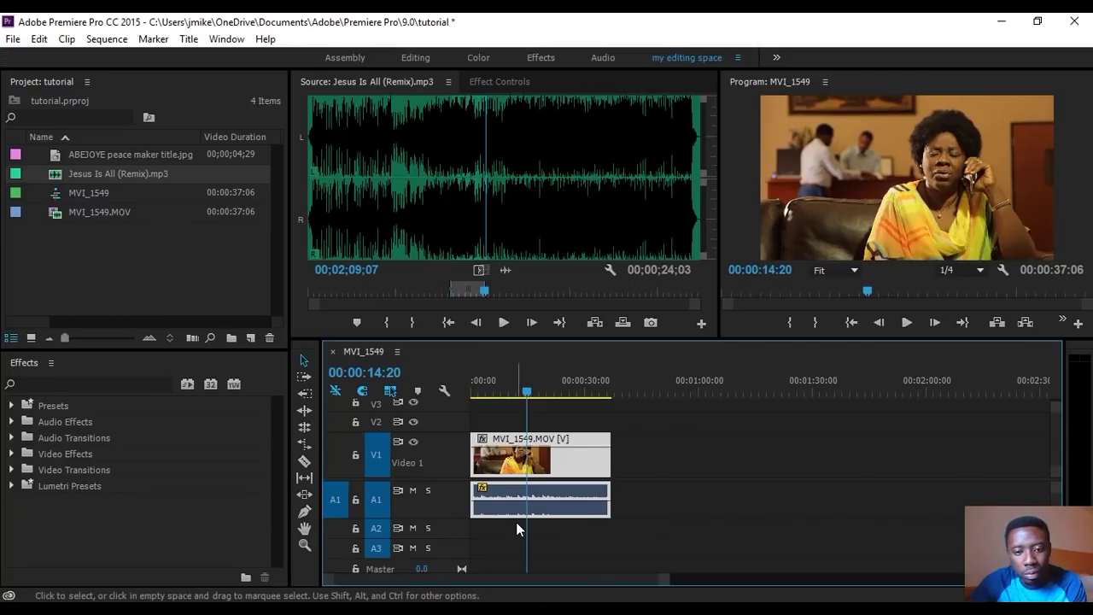
- Raise the MVI_1549.MOV clip's audio gain by a further 13 dB and play it from 00:00:14:20 to 00:00:17:05
{"action": "right_click", "coordinate": [545, 505]}
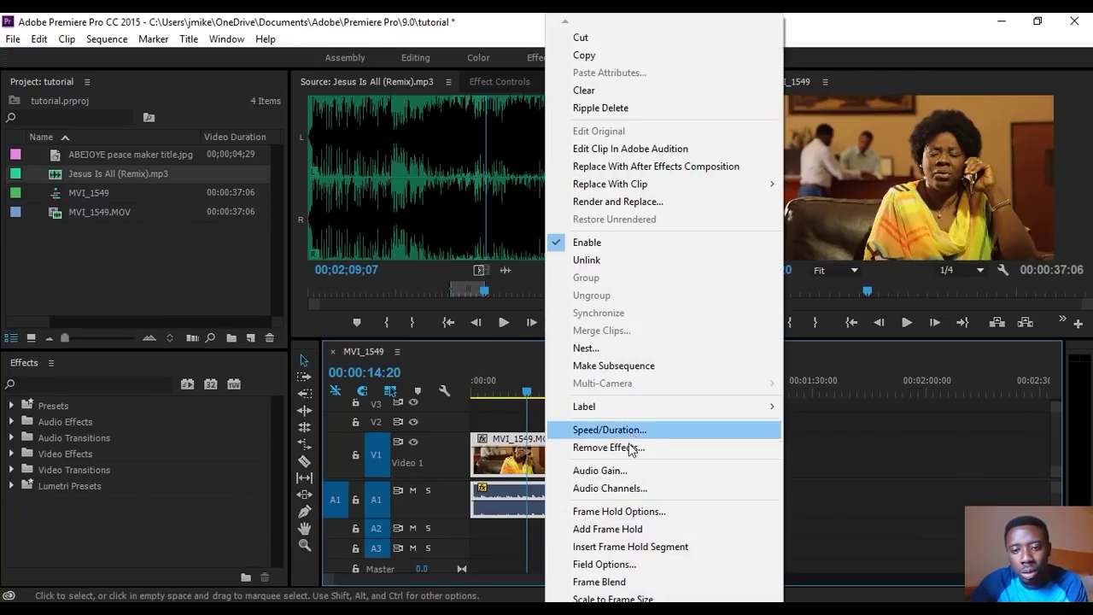
{"action": "left_click", "coordinate": [633, 471]}
{"action": "type", "text": "2.8"}
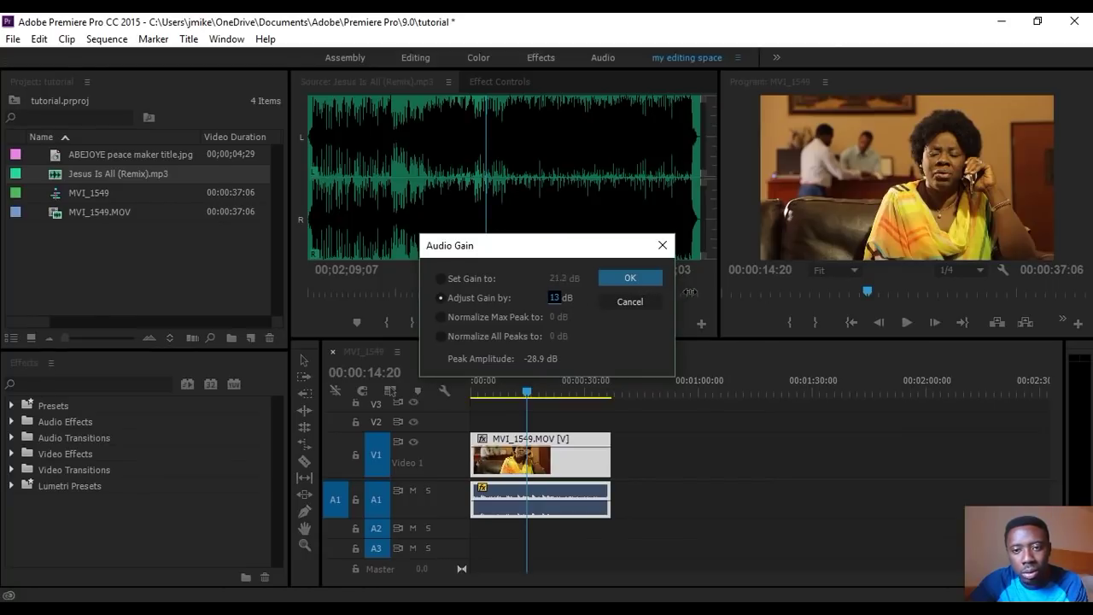
{"action": "left_click", "coordinate": [637, 281]}
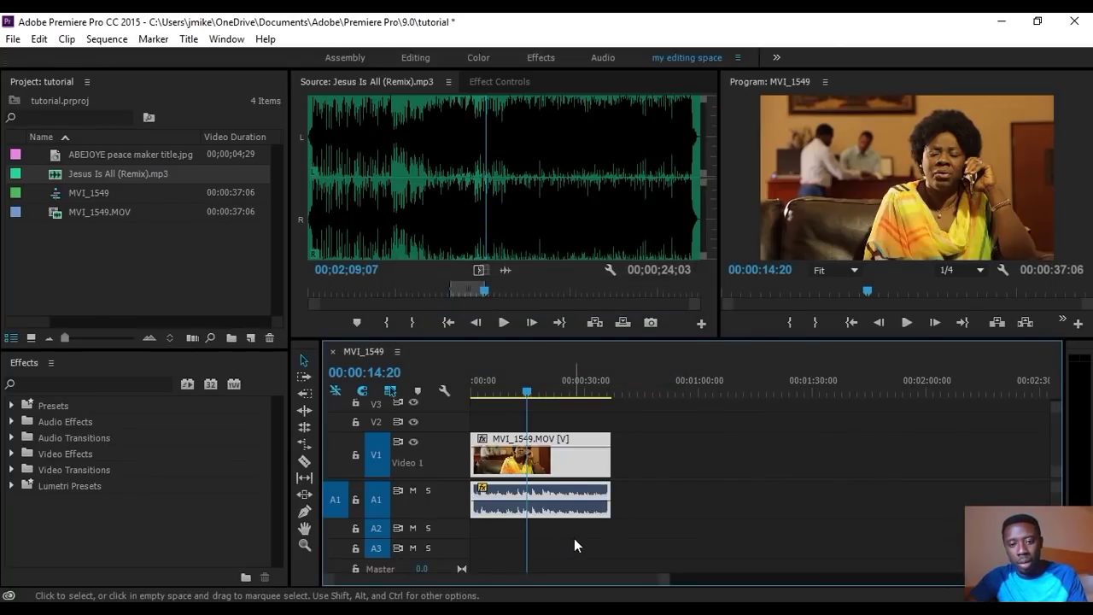
{"action": "key", "text": "space"}
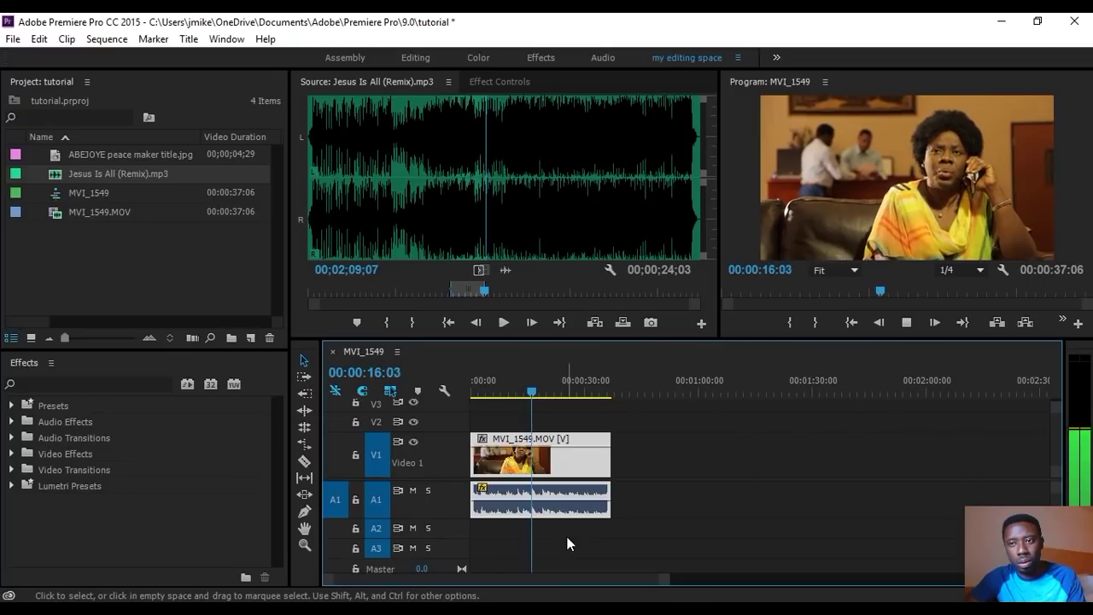
{"action": "key", "text": "space"}
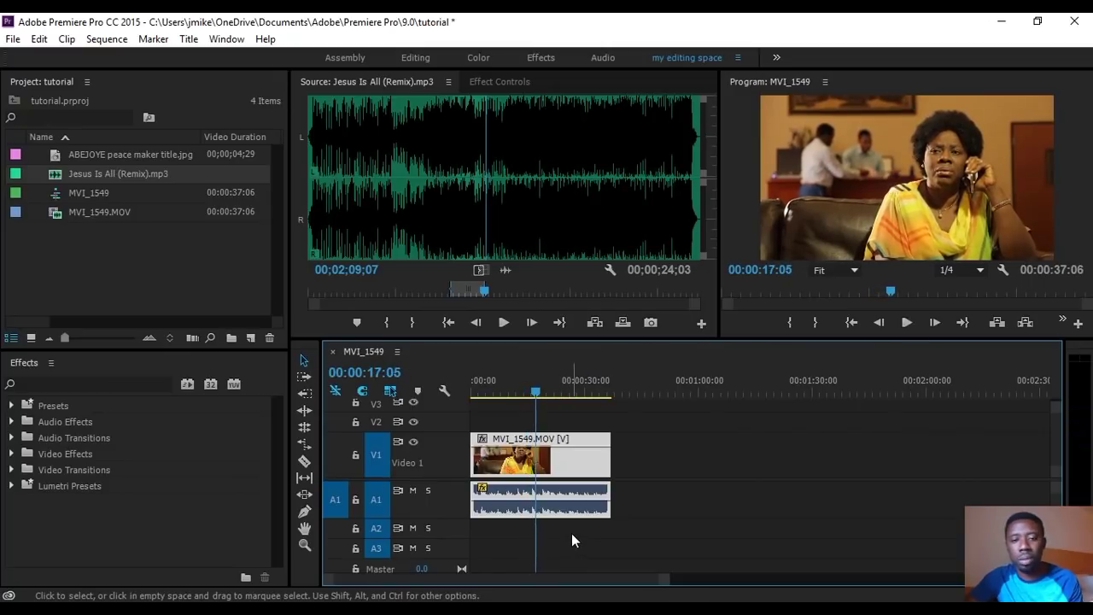
- Mark Jesus Is All (Remix).mp3 from its beginning to 00;01;00;15 and place that section on A2 at the sequence start
{"action": "left_click", "coordinate": [613, 528]}
{"action": "left_click_drag", "start_coordinate": [584, 382], "coordinate": [527, 382]}
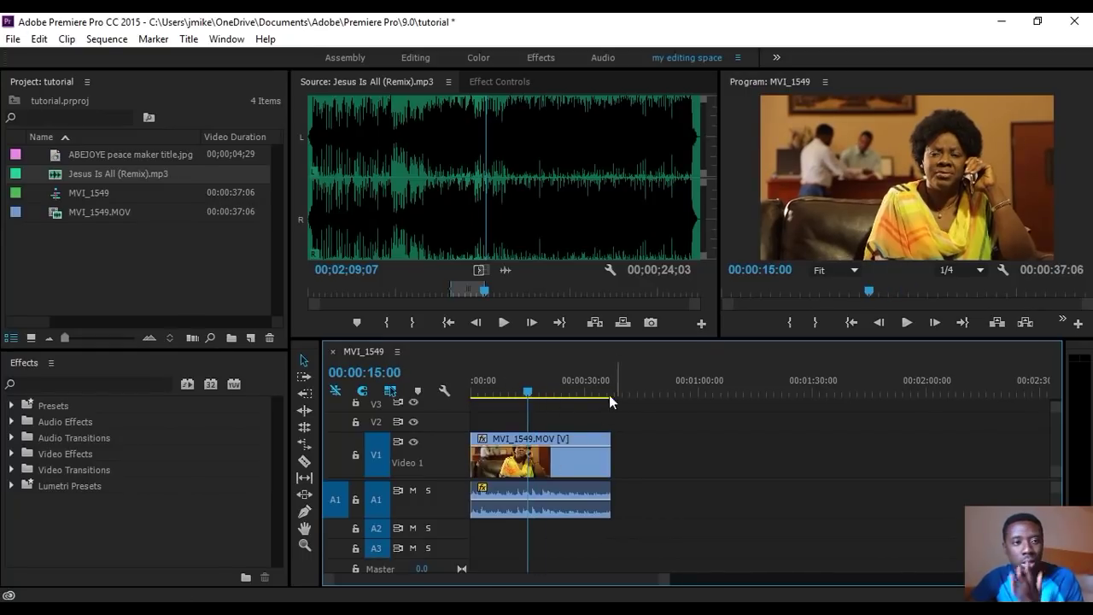
{"action": "left_click_drag", "start_coordinate": [418, 292], "coordinate": [245, 280]}
{"action": "left_click_drag", "start_coordinate": [322, 293], "coordinate": [394, 292]}
{"action": "left_click", "coordinate": [403, 322]}
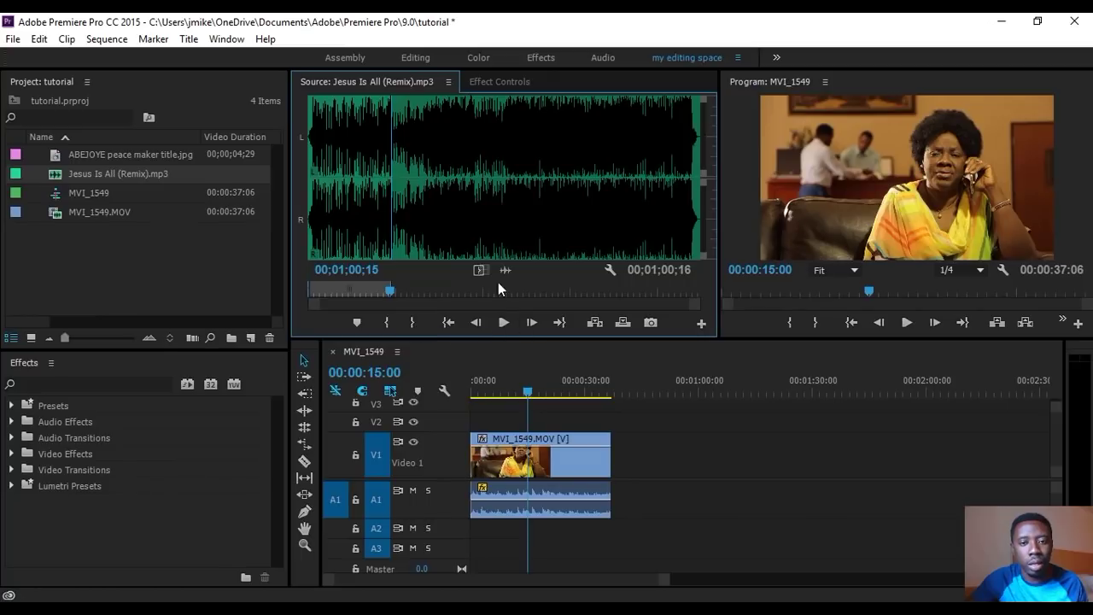
{"action": "left_click_drag", "start_coordinate": [501, 293], "coordinate": [471, 527]}
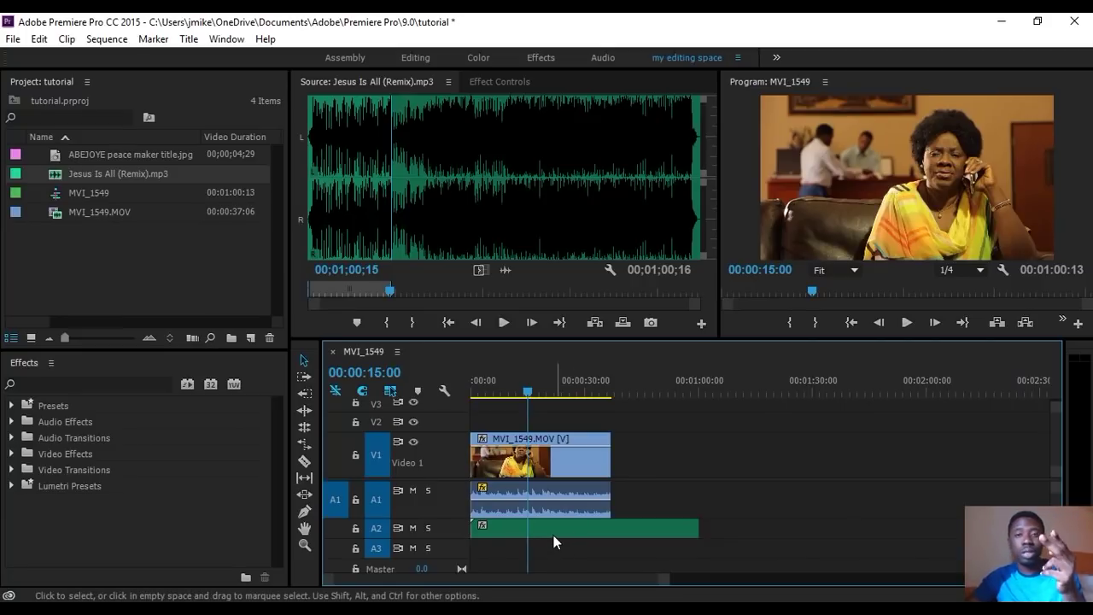
- Move the music from A2 over the video's audio on A1, slide it past the video clip, and play from 00:00:15:00
{"action": "left_click_drag", "start_coordinate": [553, 534], "coordinate": [589, 503]}
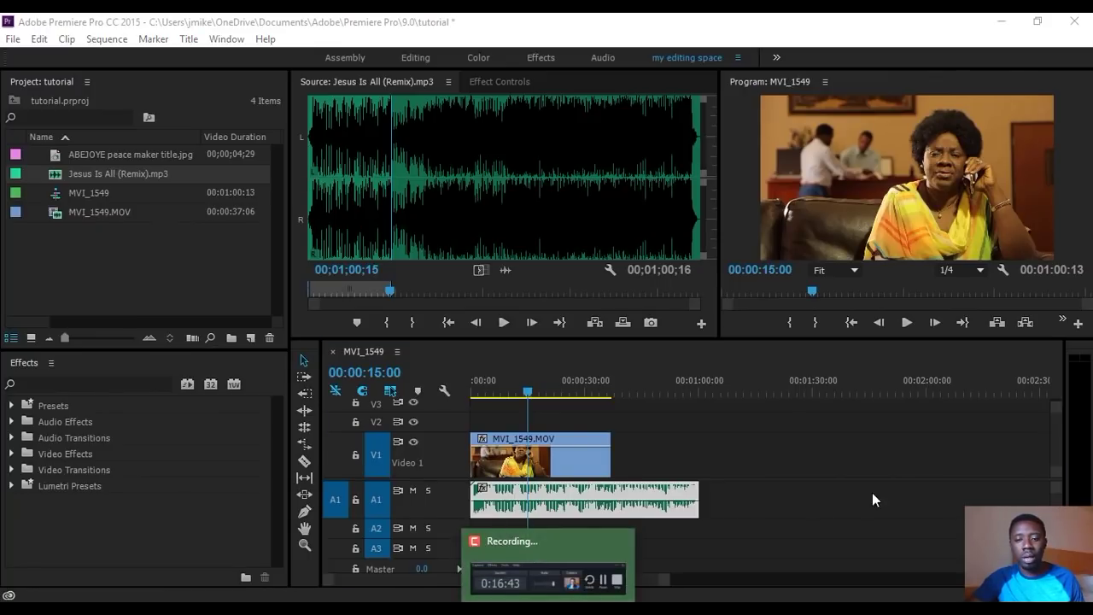
{"action": "left_click", "coordinate": [837, 507]}
{"action": "left_click_drag", "start_coordinate": [530, 516], "coordinate": [806, 505]}
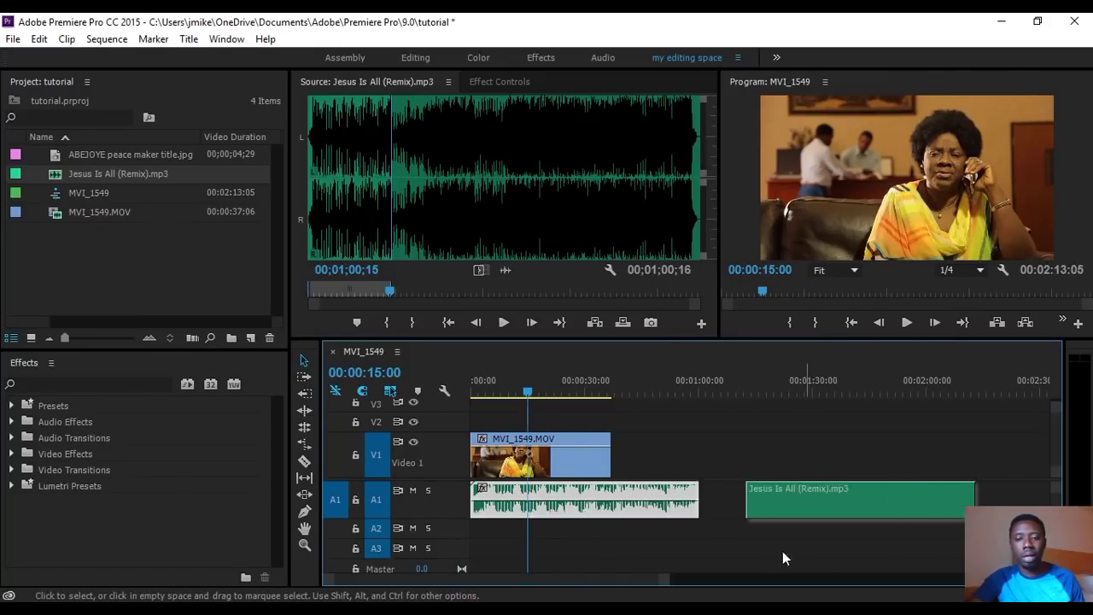
{"action": "left_click_drag", "start_coordinate": [786, 559], "coordinate": [785, 558]}
{"action": "key", "text": "space"}
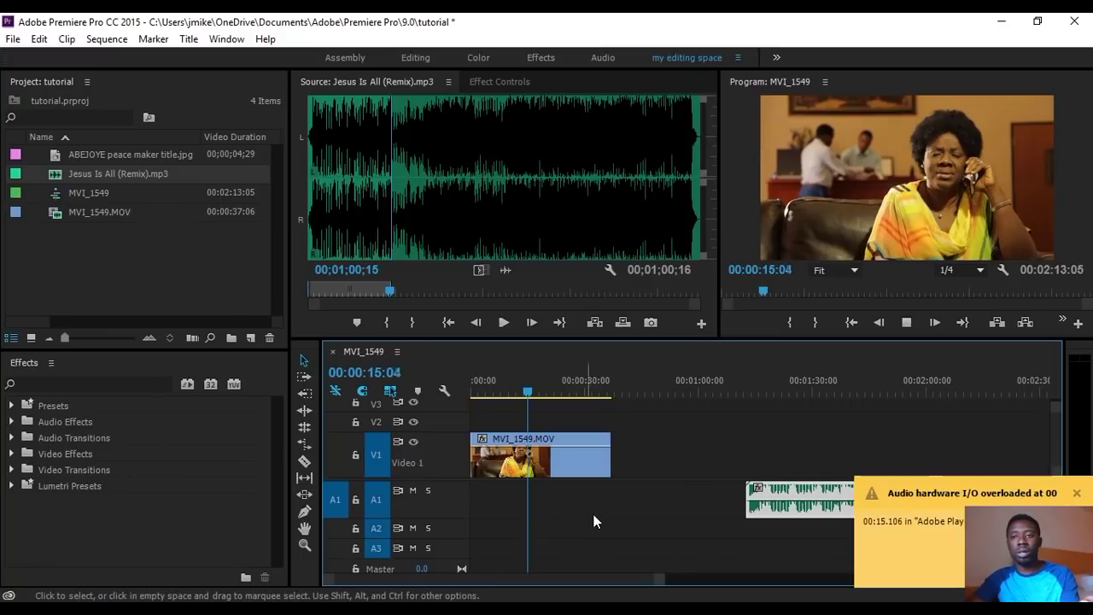
{"action": "left_click", "coordinate": [1078, 493]}
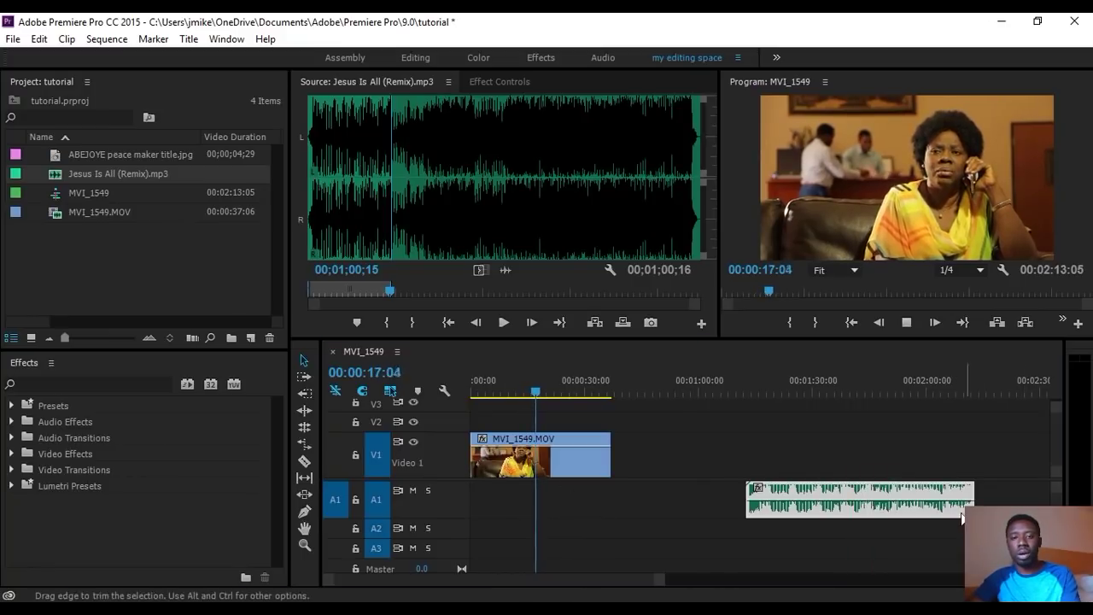
- Audition the music at the start of A1 up to 00:00:19:02 and restore it to A2 beneath the video's own audio
{"action": "left_click_drag", "start_coordinate": [852, 517], "coordinate": [549, 504]}
{"action": "key", "text": "space"}
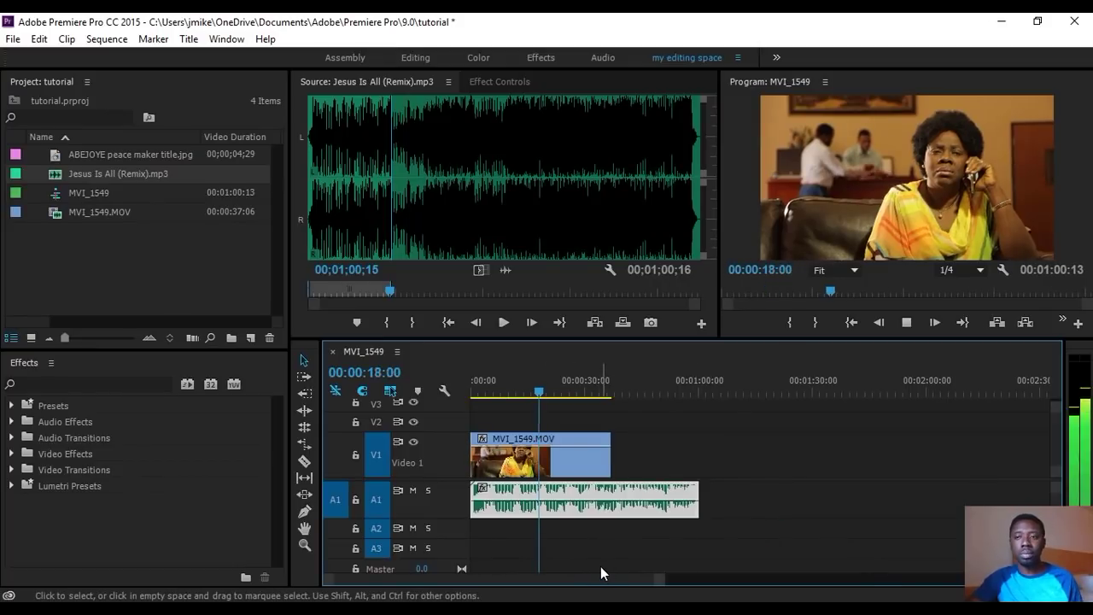
{"action": "key", "text": "space"}
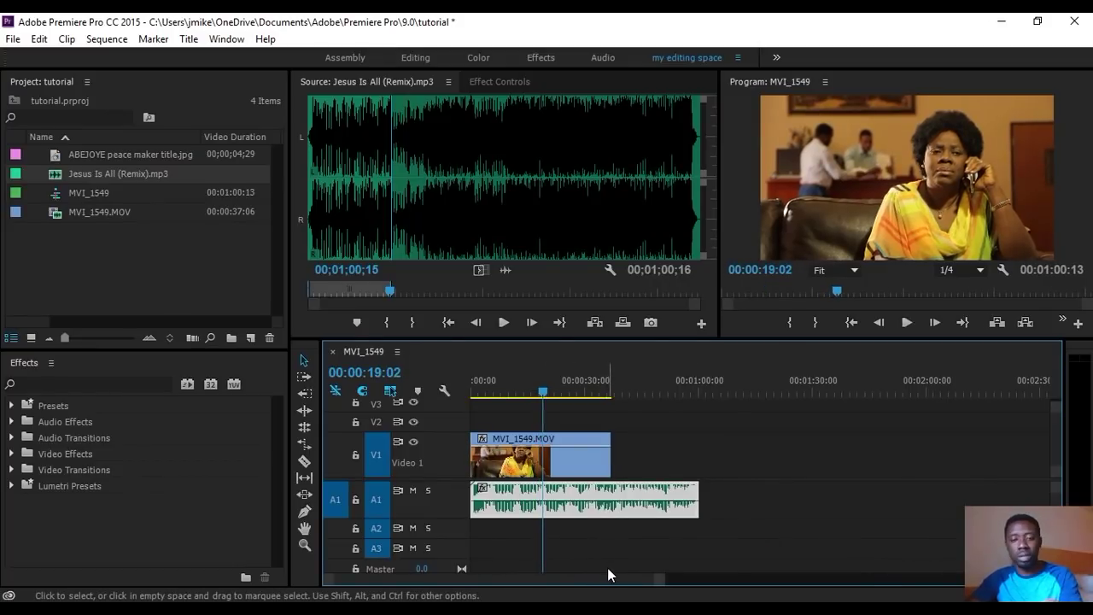
{"action": "left_click", "coordinate": [536, 495]}
{"action": "left_click_drag", "start_coordinate": [536, 495], "coordinate": [554, 533]}
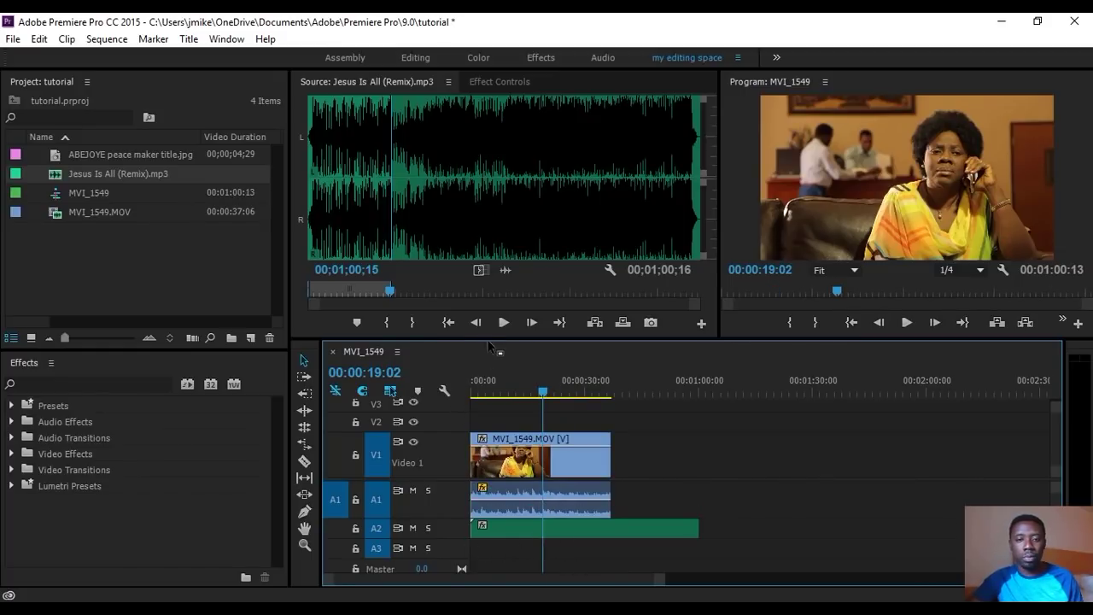
- Expand track A2 in an enlarged timeline and play both audio tracks up to 00:00:07:21
{"action": "left_click_drag", "start_coordinate": [486, 340], "coordinate": [485, 312]}
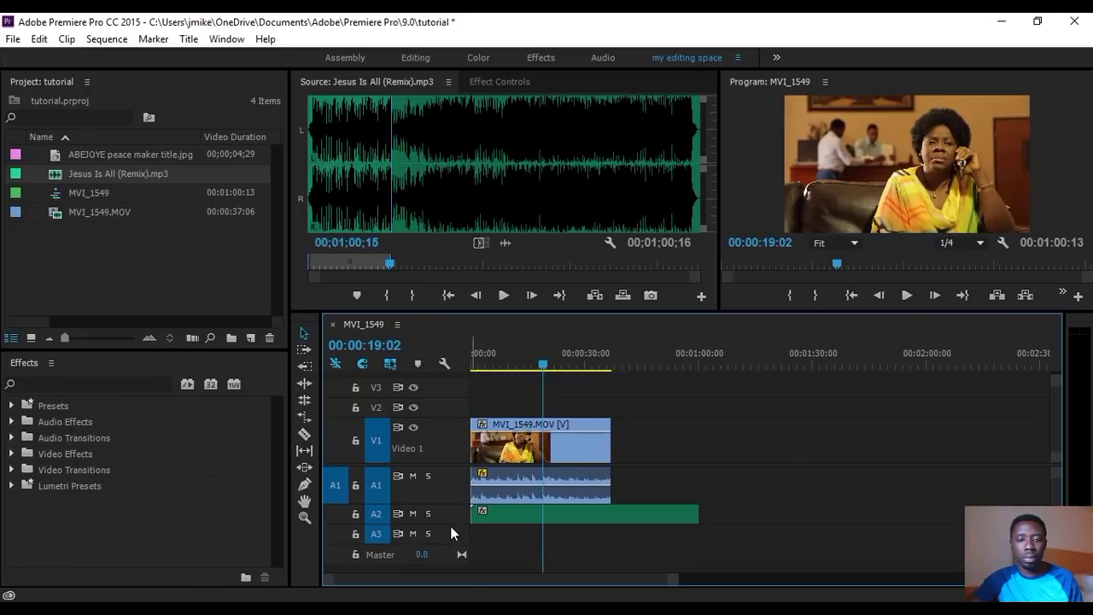
{"action": "double_click", "coordinate": [455, 512]}
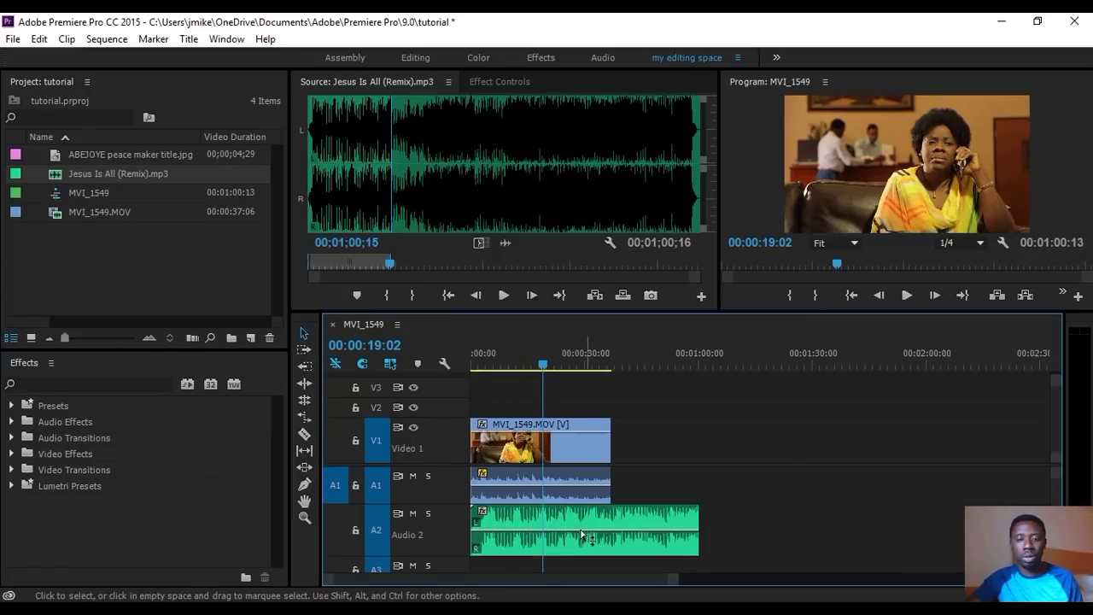
{"action": "left_click", "coordinate": [498, 366]}
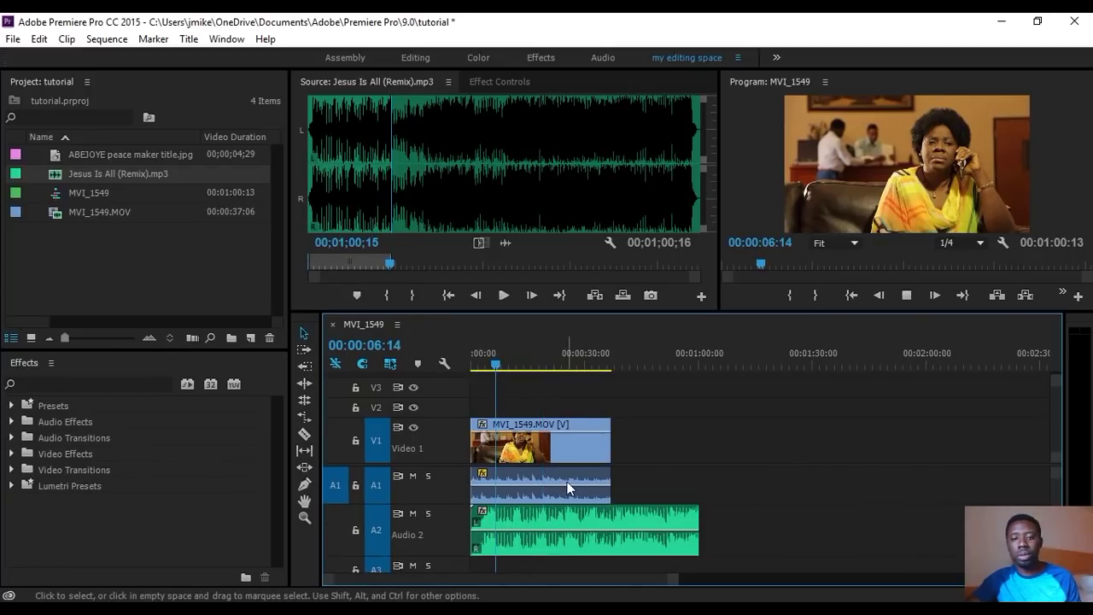
{"action": "key", "text": "space"}
{"action": "key", "text": "space"}
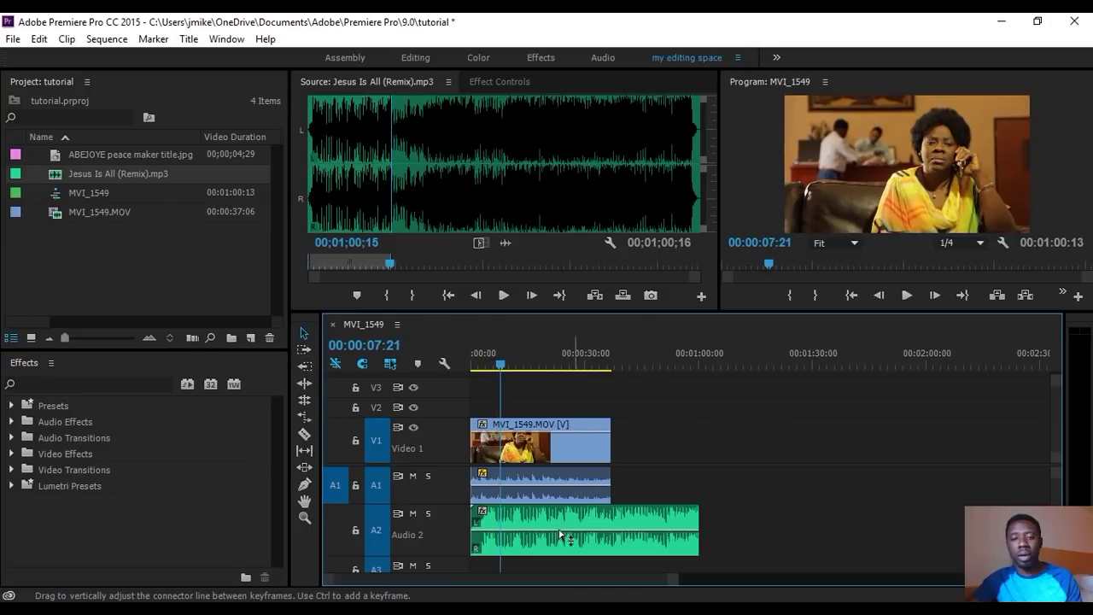
- Lower the audio gain of the music clip on A2 by 14.4 dB
{"action": "right_click", "coordinate": [551, 512]}
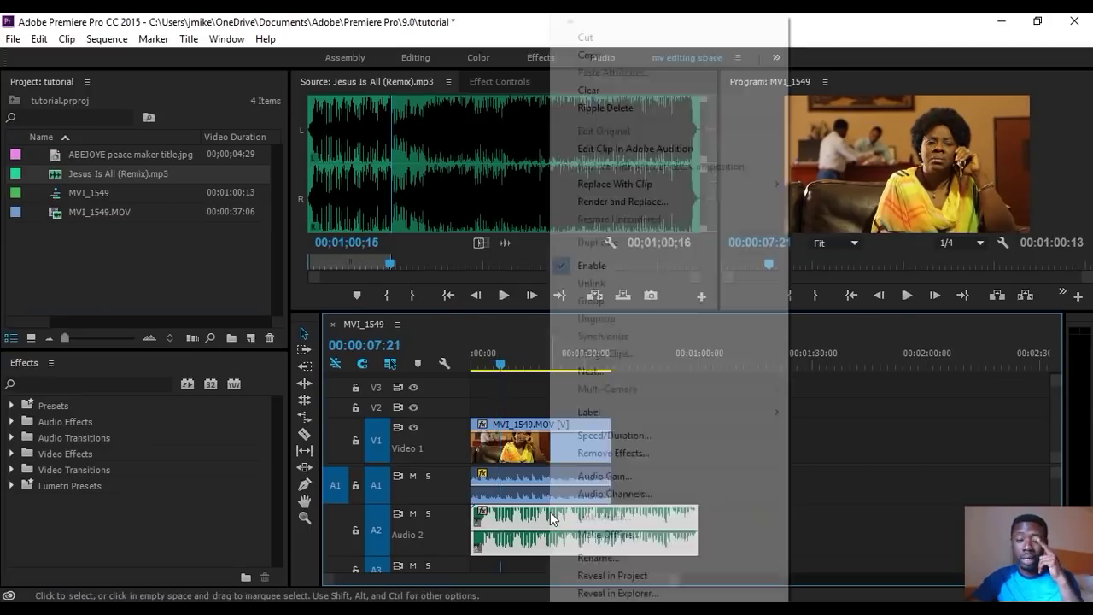
{"action": "left_click", "coordinate": [614, 486]}
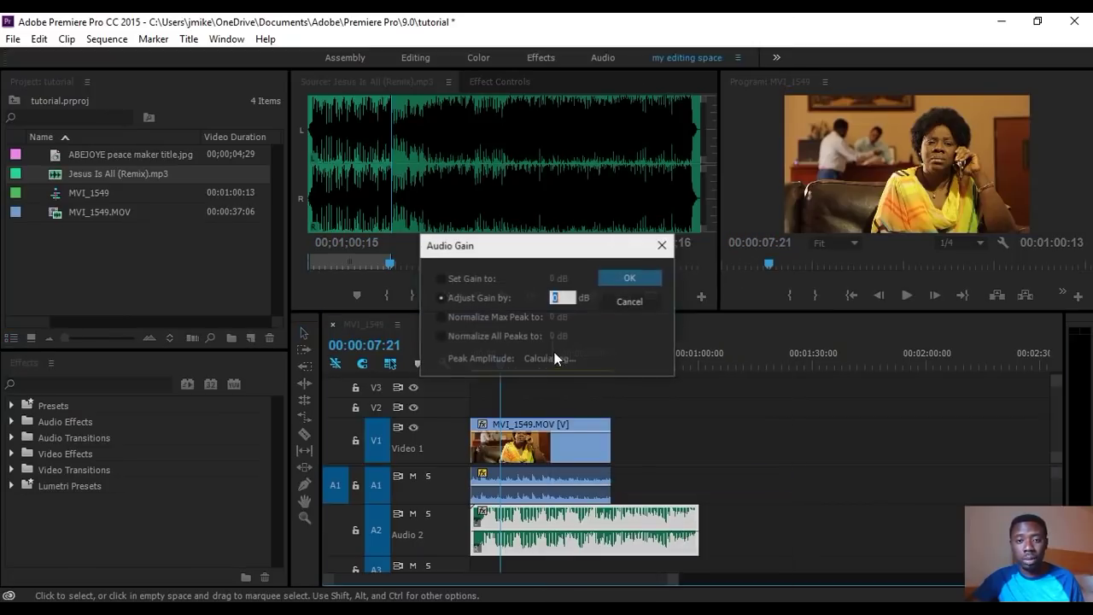
{"action": "type", "text": "-13.5"}
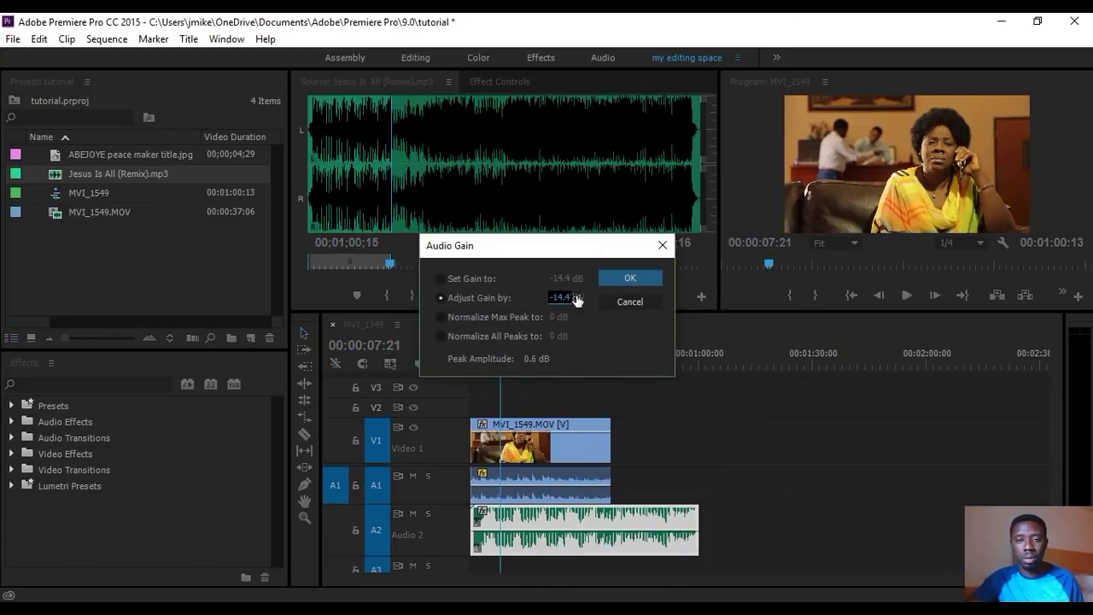
{"action": "key", "text": "Return"}
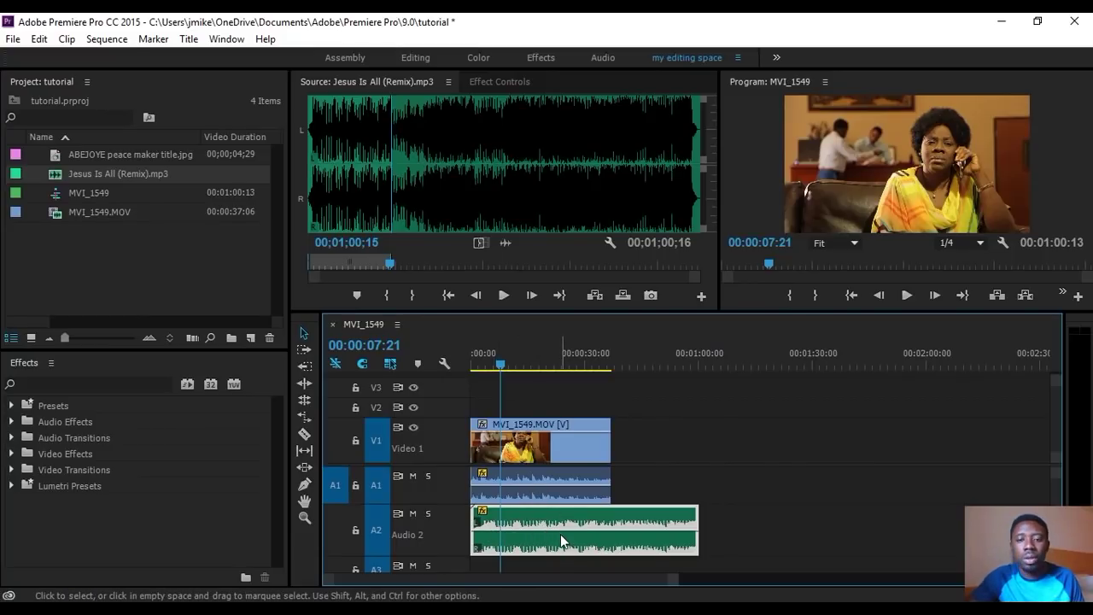
- Raise the video's audio on A1 to 6.02 dB, play the mix, lower that volume again, and stop at 00:00:18:06
{"action": "left_click_drag", "start_coordinate": [553, 531], "coordinate": [551, 495]}
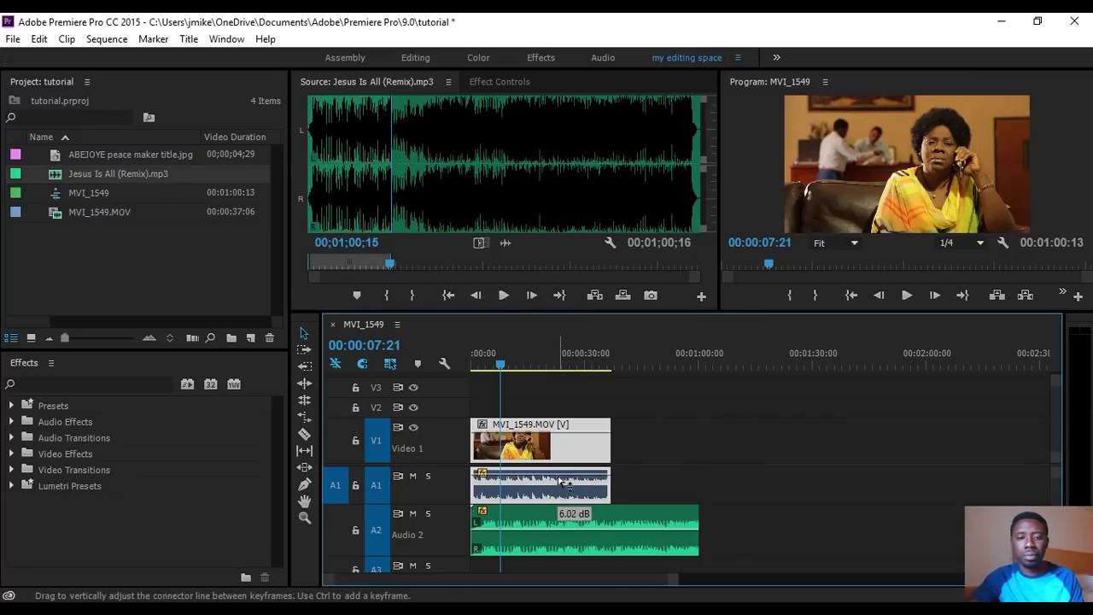
{"action": "key", "text": "space"}
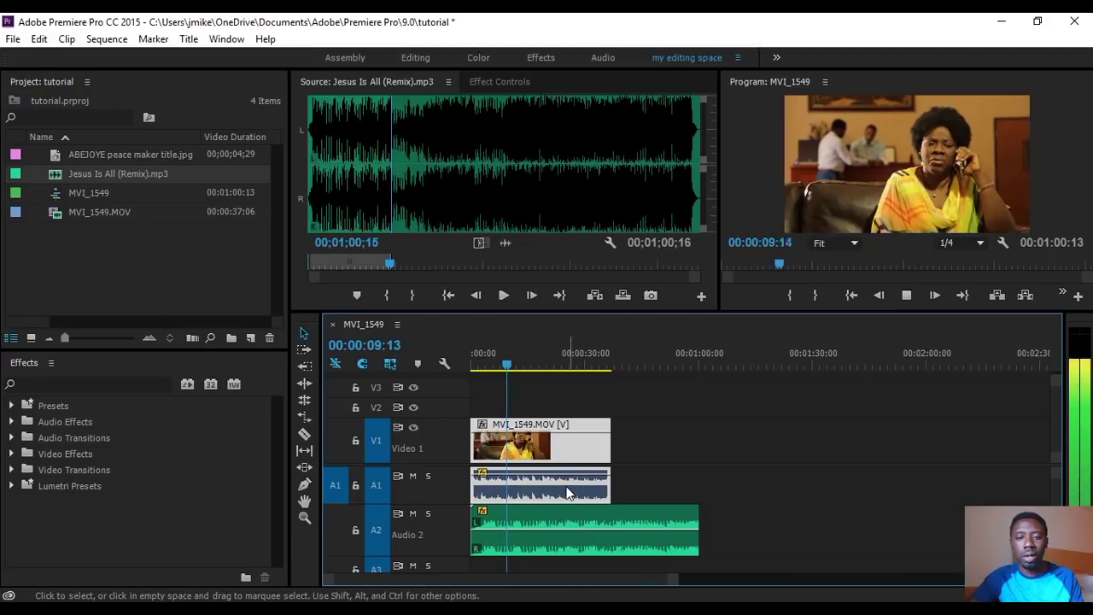
{"action": "left_click_drag", "start_coordinate": [556, 484], "coordinate": [566, 512]}
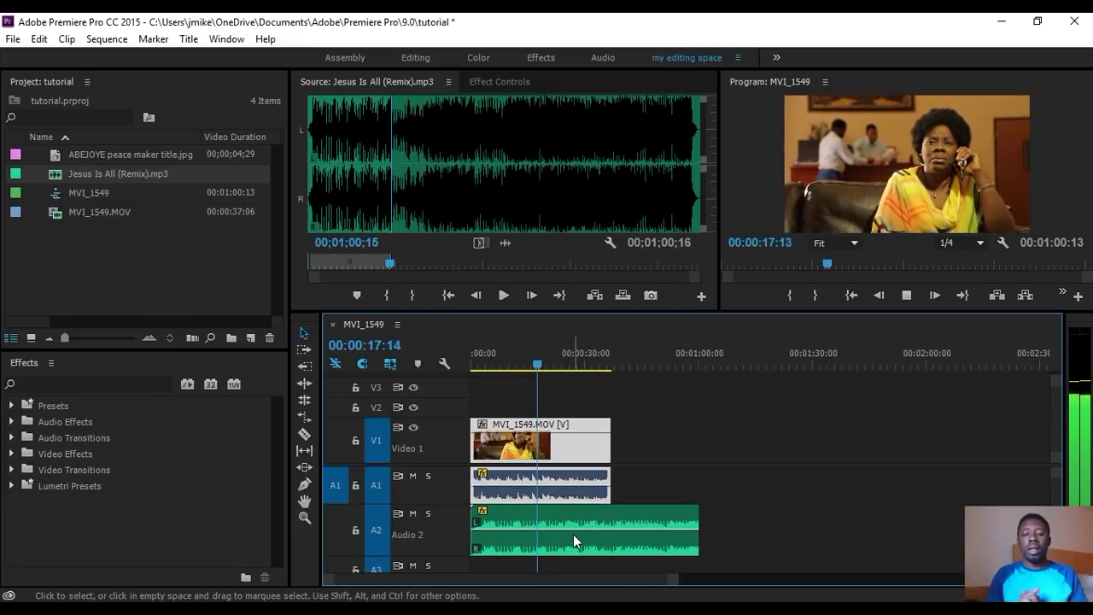
{"action": "key", "text": "space"}
{"action": "left_click", "coordinate": [712, 481]}
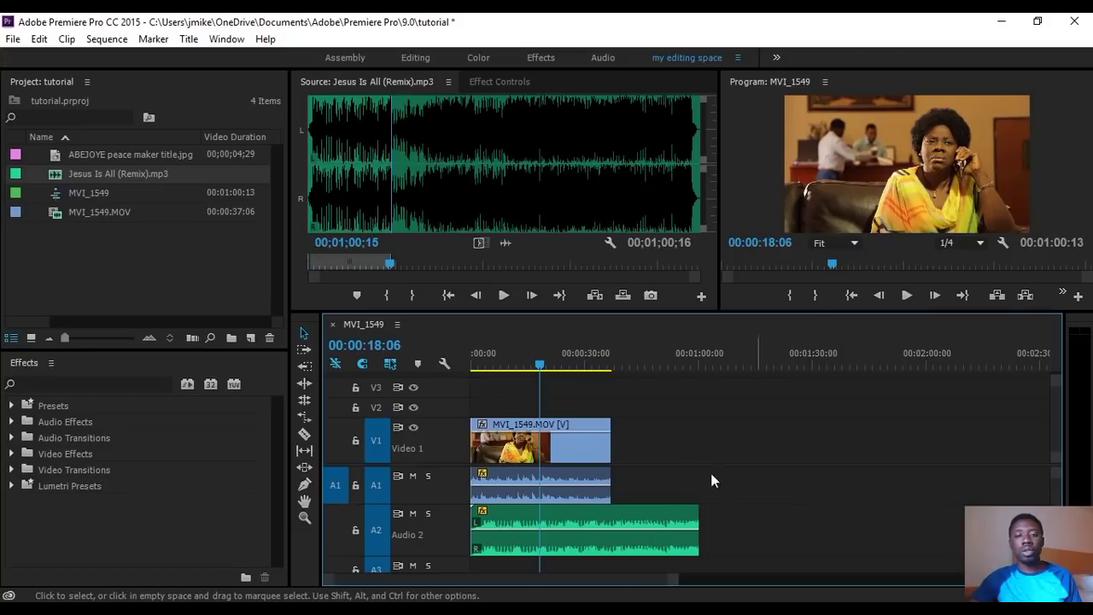
- Import the ABEJOYE TEASER video from the Videos folder into the project
{"action": "left_click", "coordinate": [91, 273]}
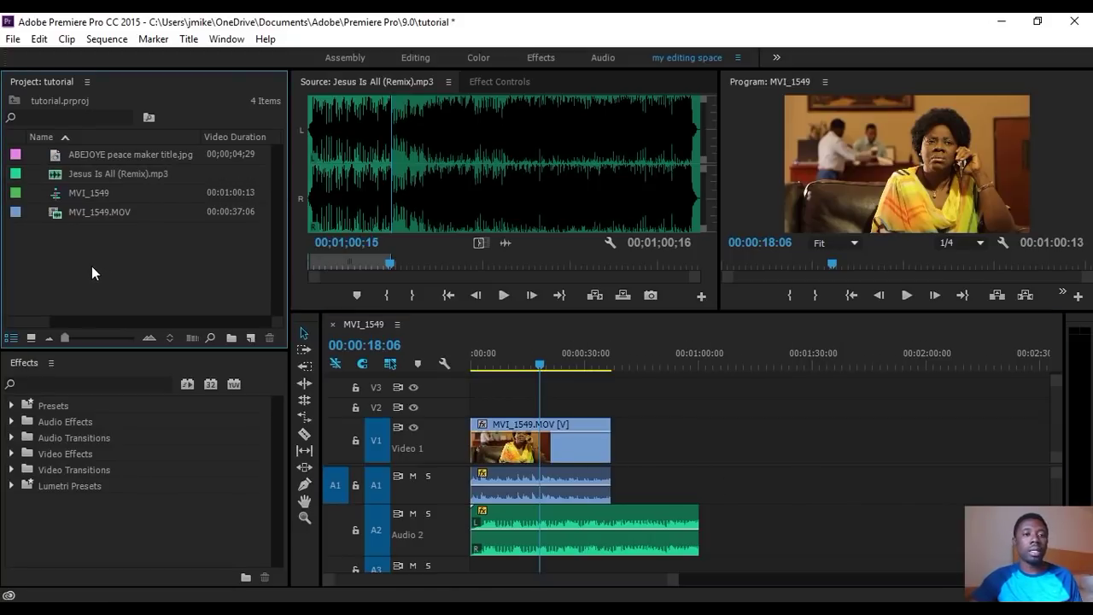
{"action": "double_click", "coordinate": [94, 270]}
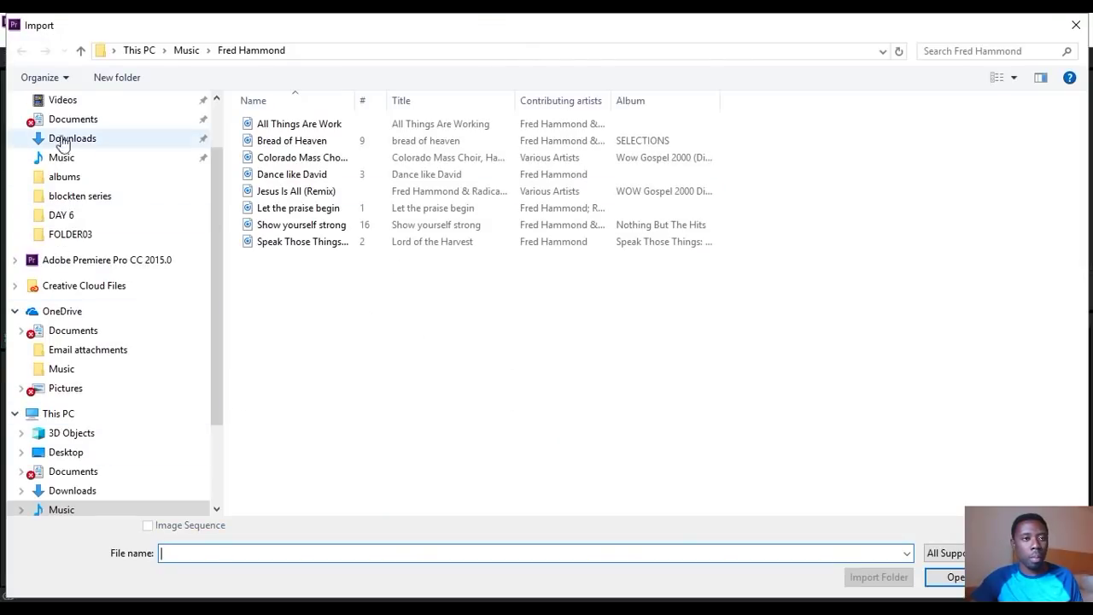
{"action": "left_click", "coordinate": [62, 100]}
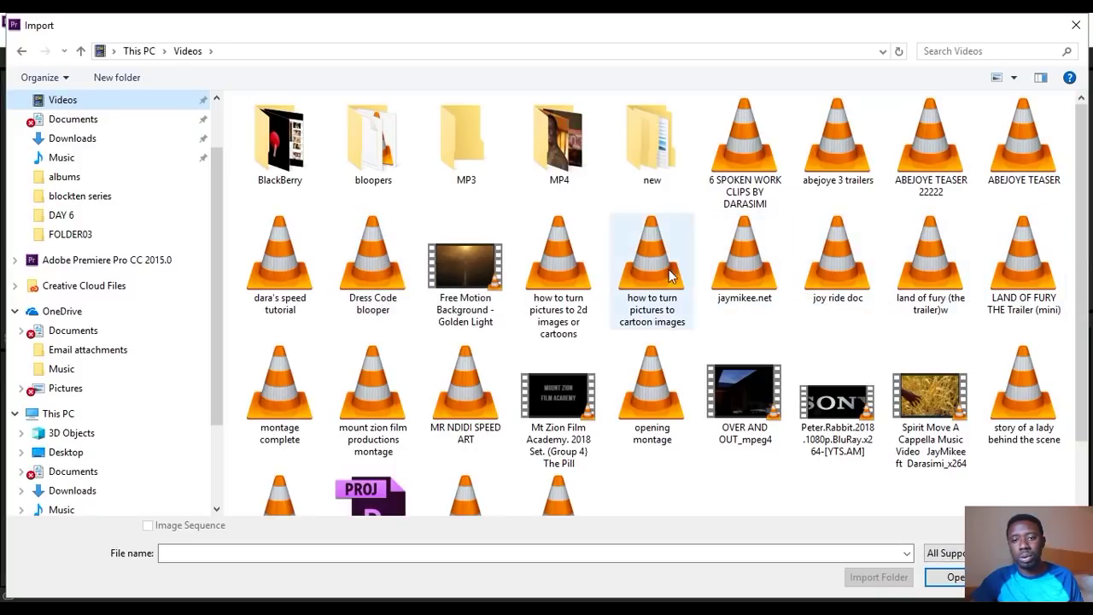
{"action": "left_click", "coordinate": [1020, 154]}
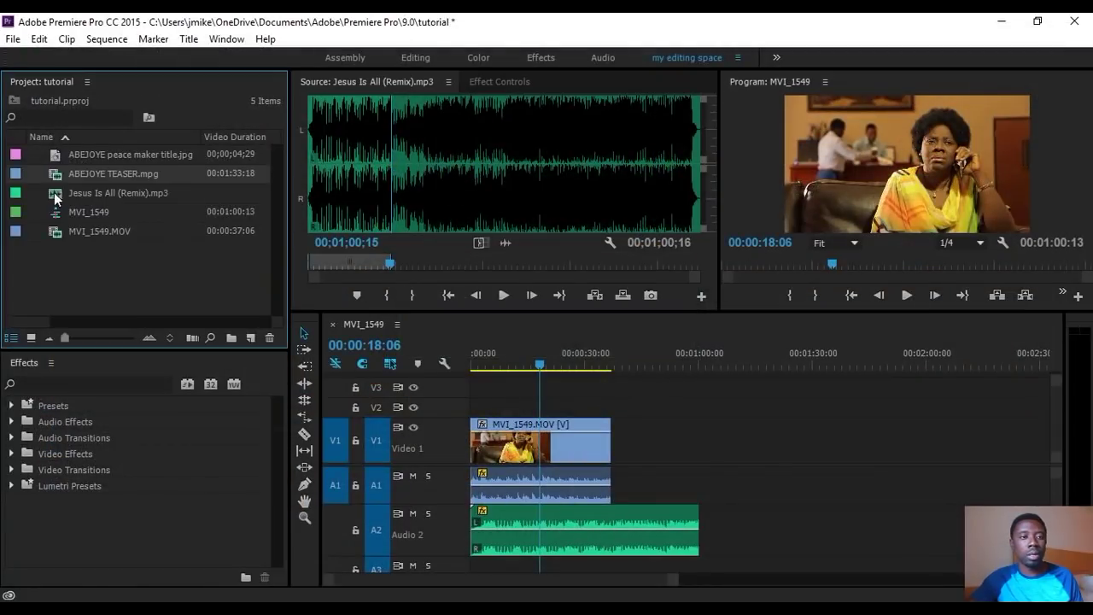
- Place ABEJOYE TEASER.mpg directly after MVI_1549.MOV on V1 and play across the join from 00:00:34:00 to 00:00:38:13
{"action": "left_click_drag", "start_coordinate": [57, 176], "coordinate": [610, 410]}
{"action": "left_click_drag", "start_coordinate": [590, 362], "coordinate": [602, 388]}
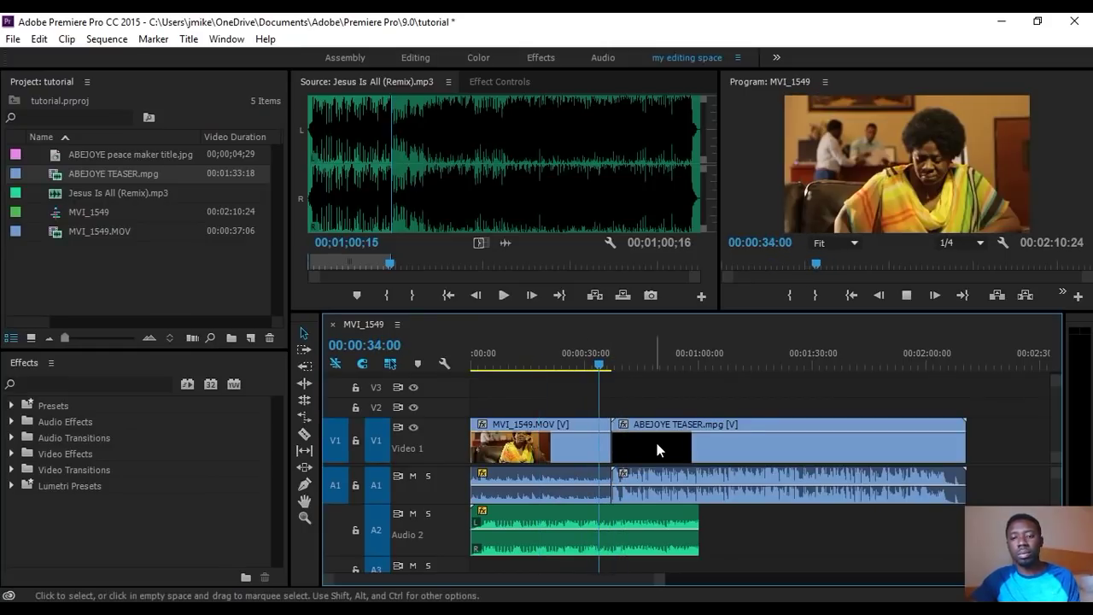
{"action": "key", "text": "space"}
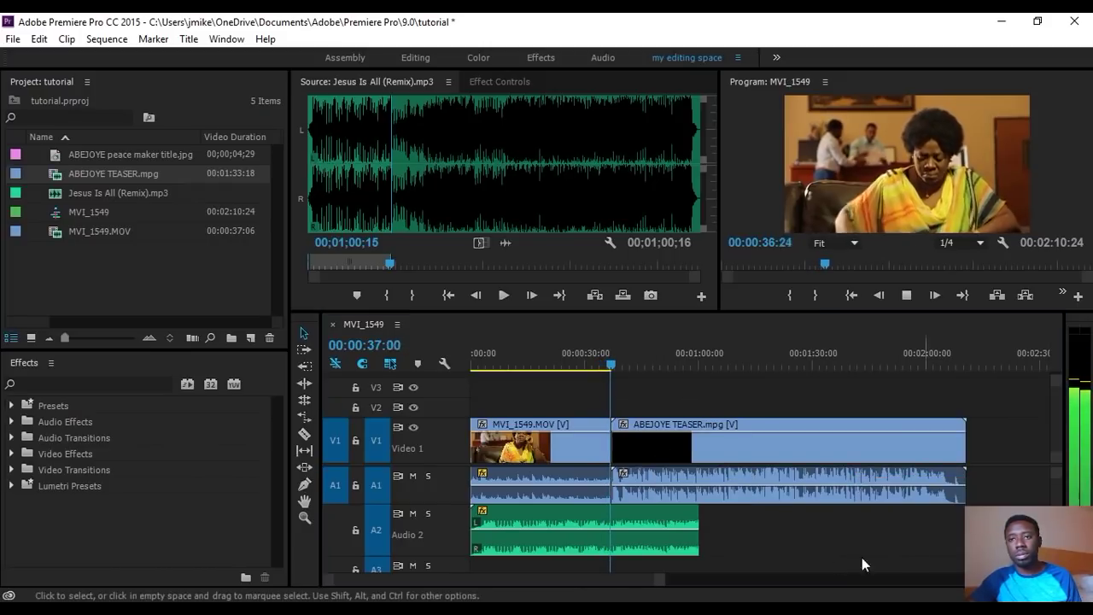
{"action": "key", "text": "space"}
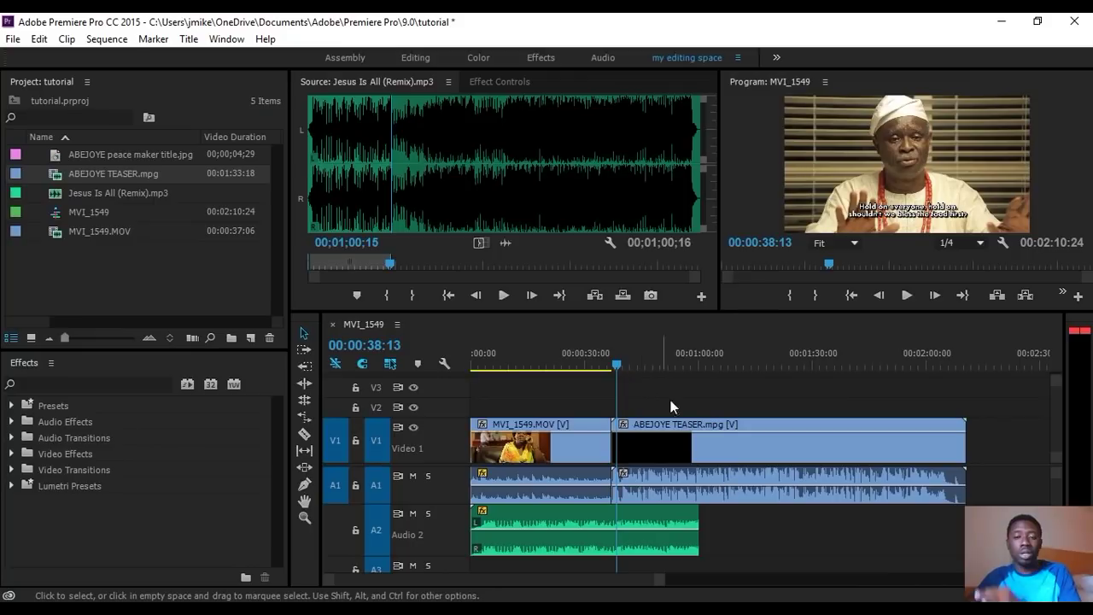
- Cut a short section out of the middle of ABEJOYE TEASER.mpg with the Razor tool, delete it, and close the gap
{"action": "left_click", "coordinate": [305, 435]}
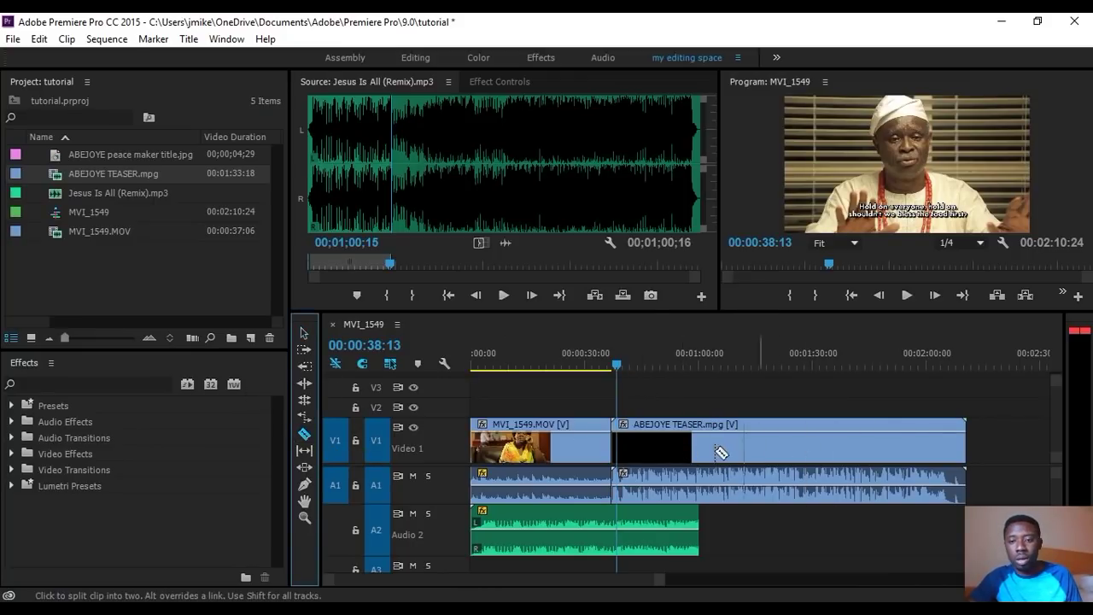
{"action": "left_click", "coordinate": [713, 487]}
{"action": "left_click", "coordinate": [761, 487]}
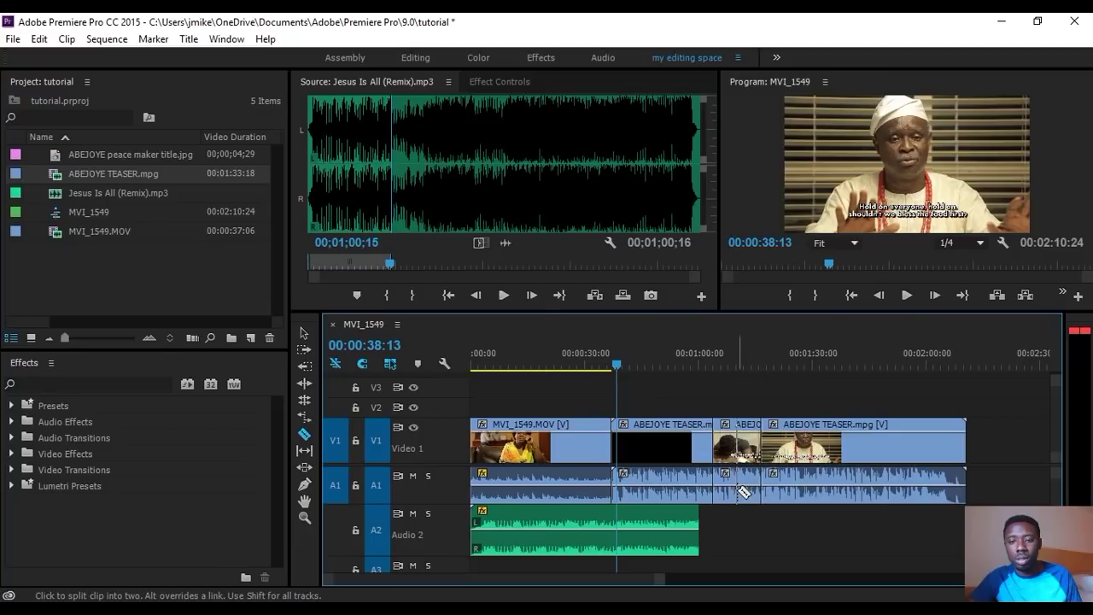
{"action": "left_click", "coordinate": [304, 333]}
{"action": "left_click", "coordinate": [741, 457]}
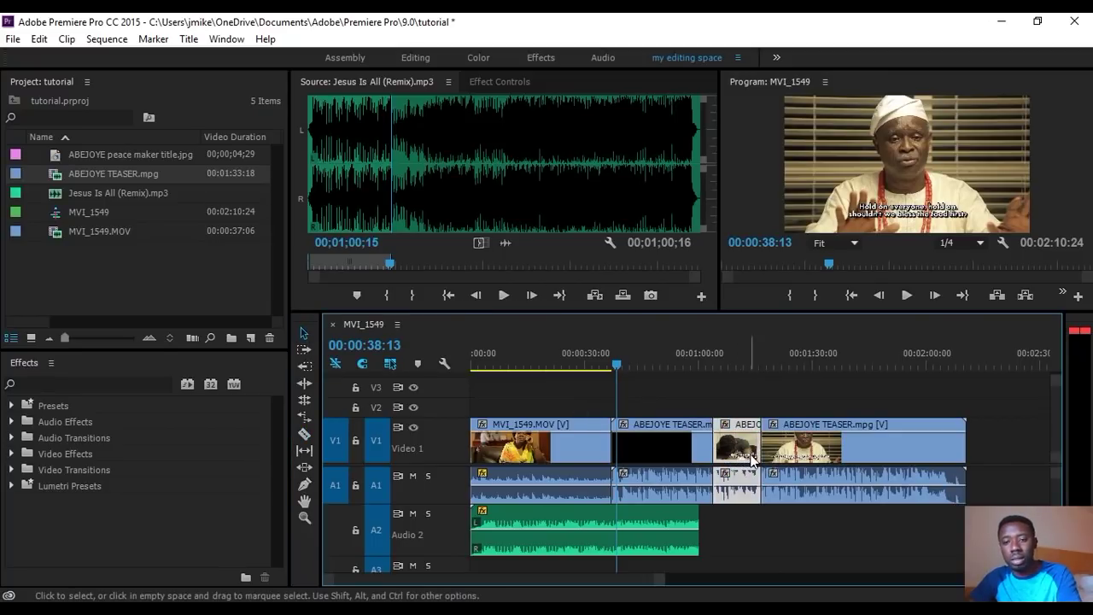
{"action": "key", "text": "Delete"}
{"action": "left_click", "coordinate": [795, 445]}
{"action": "left_click_drag", "start_coordinate": [794, 445], "coordinate": [766, 461]}
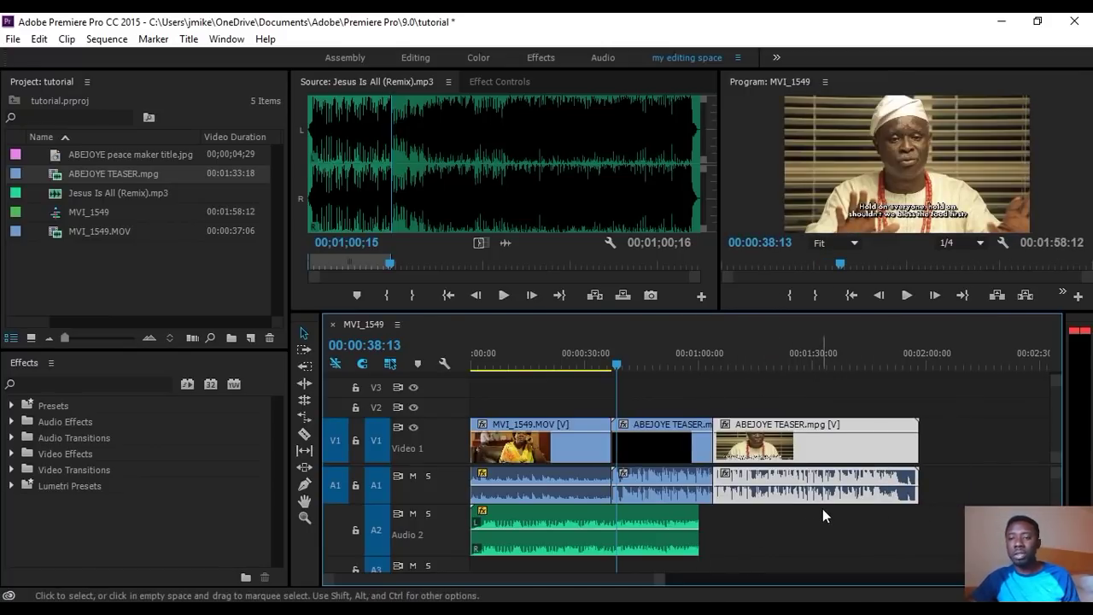
- Trim the end of the last teaser clip so the sequence ends at 00:01:45:20, and return the playhead to the start
{"action": "left_click_drag", "start_coordinate": [919, 487], "coordinate": [875, 496]}
{"action": "key", "text": "minus"}
{"action": "key", "text": "minus"}
{"action": "key", "text": "minus"}
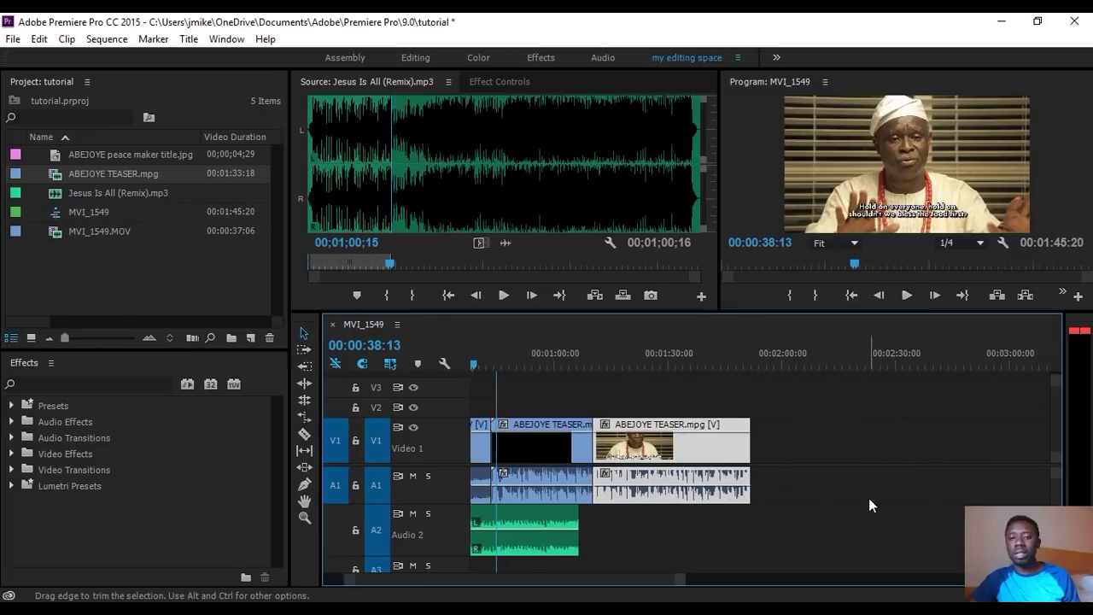
{"action": "left_click_drag", "start_coordinate": [503, 364], "coordinate": [454, 353]}
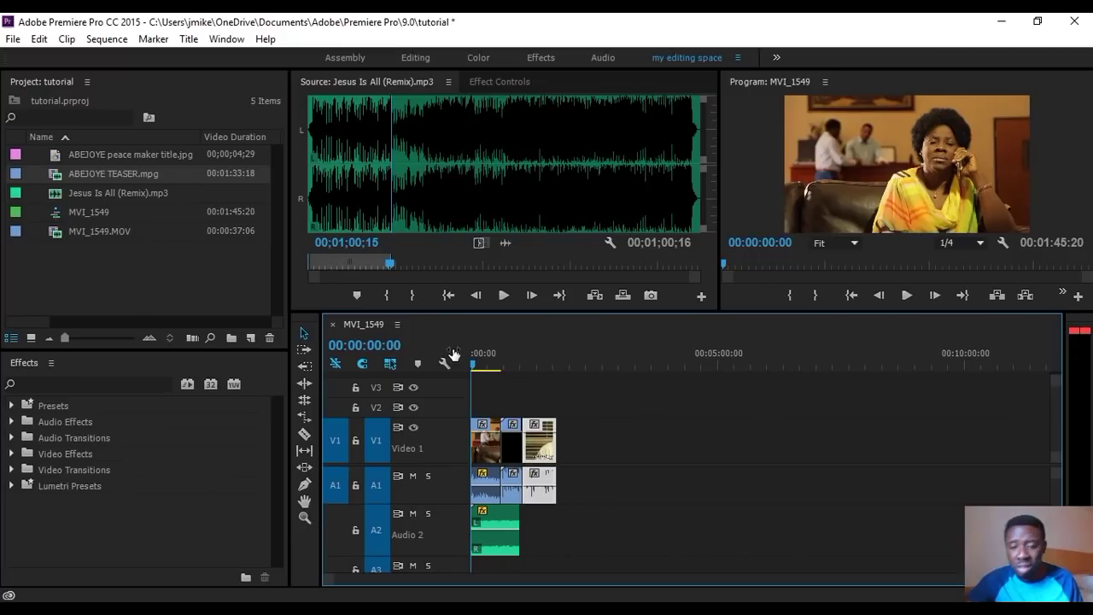
- Switch to PowerPoint, review slides 8 and 9 on the interface areas and other panels, and return to Premiere Pro
{"action": "key", "text": "alt+Tab"}
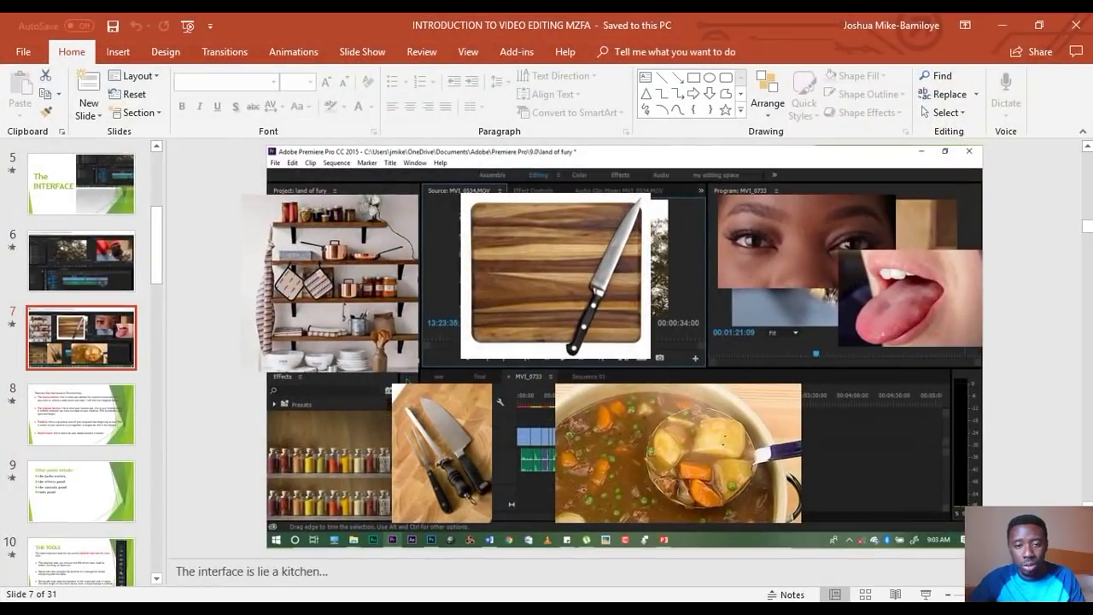
{"action": "left_click", "coordinate": [97, 408]}
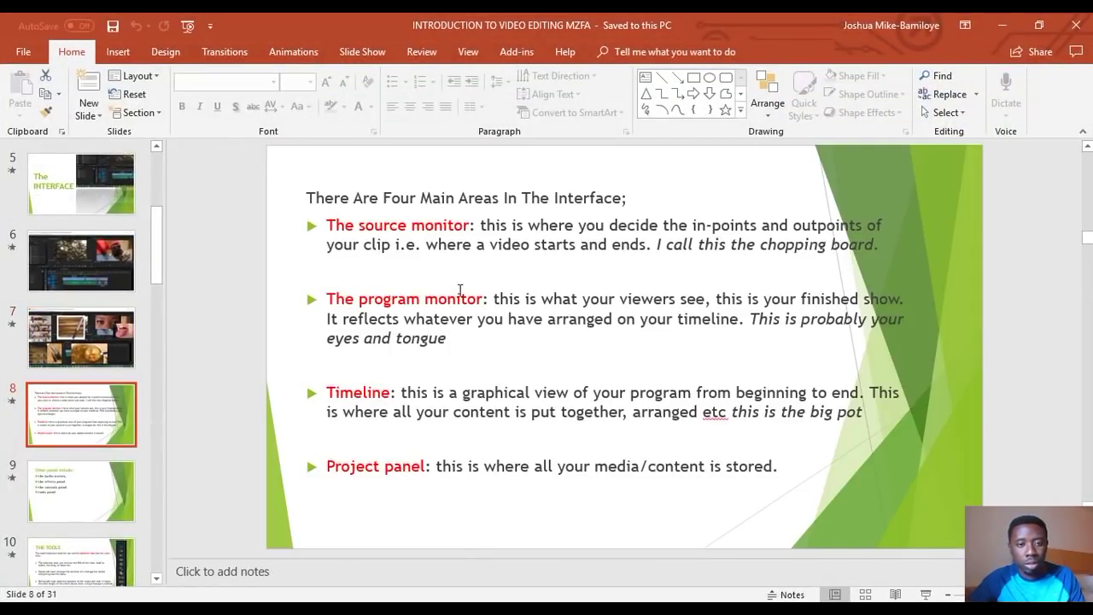
{"action": "left_click", "coordinate": [75, 483]}
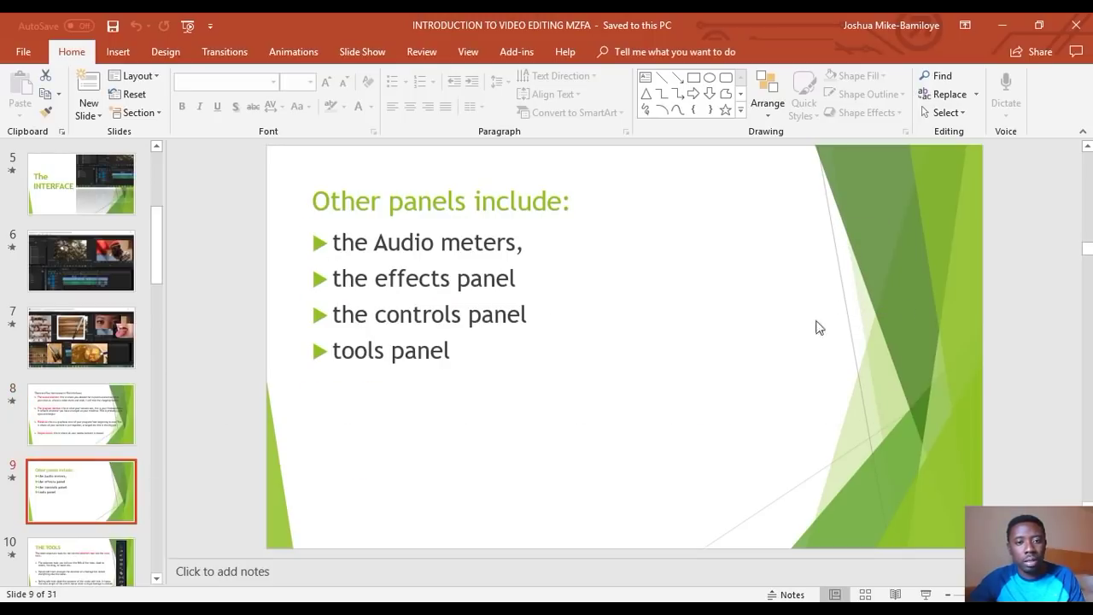
{"action": "left_click", "coordinate": [1002, 24]}
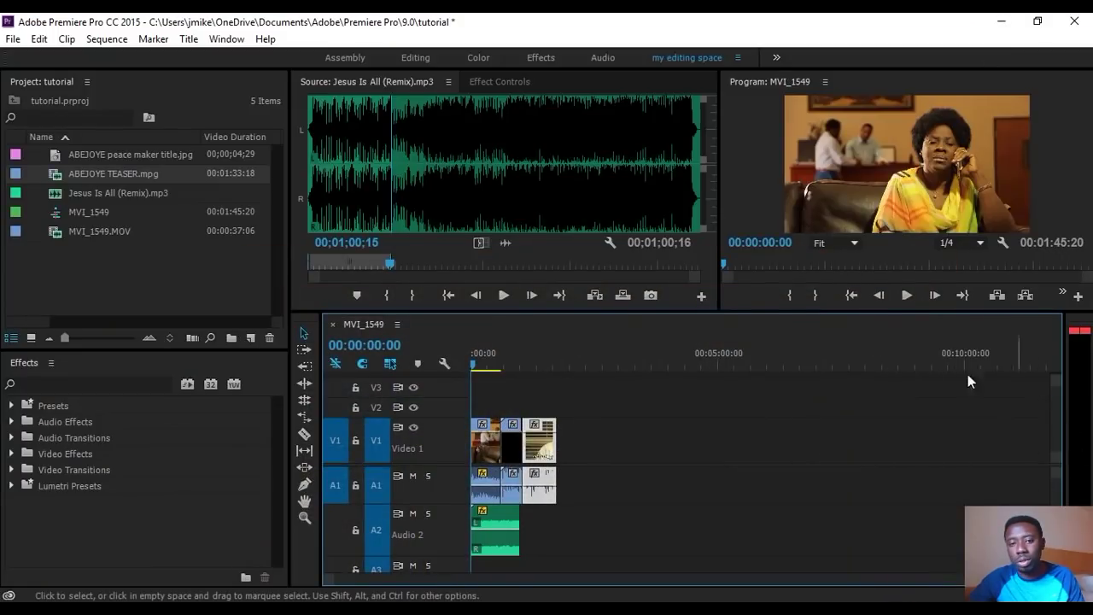
- Play the sequence from its start to 00:00:03:16 and raise the A2 music's audio gain by 41.1 dB
{"action": "key", "text": "space"}
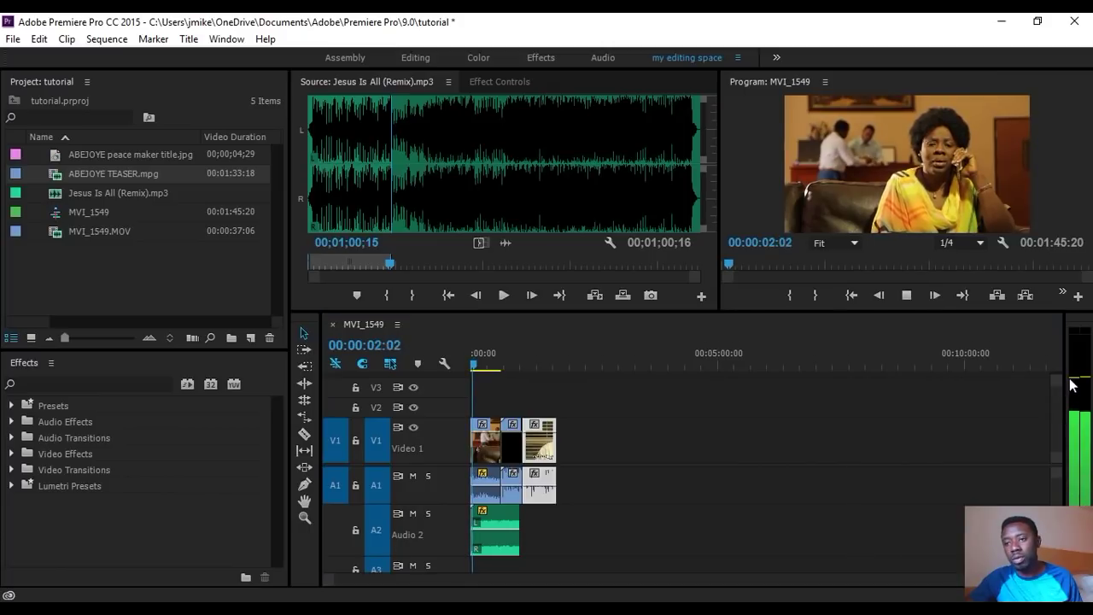
{"action": "right_click", "coordinate": [491, 520]}
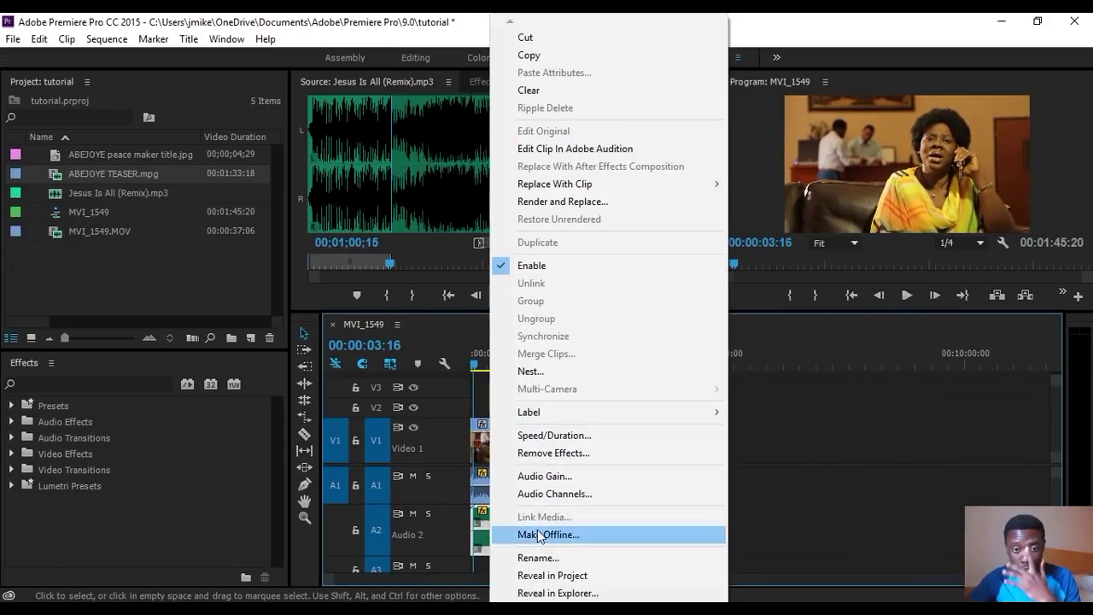
{"action": "left_click", "coordinate": [574, 474]}
{"action": "left_click_drag", "start_coordinate": [584, 300], "coordinate": [893, 294]}
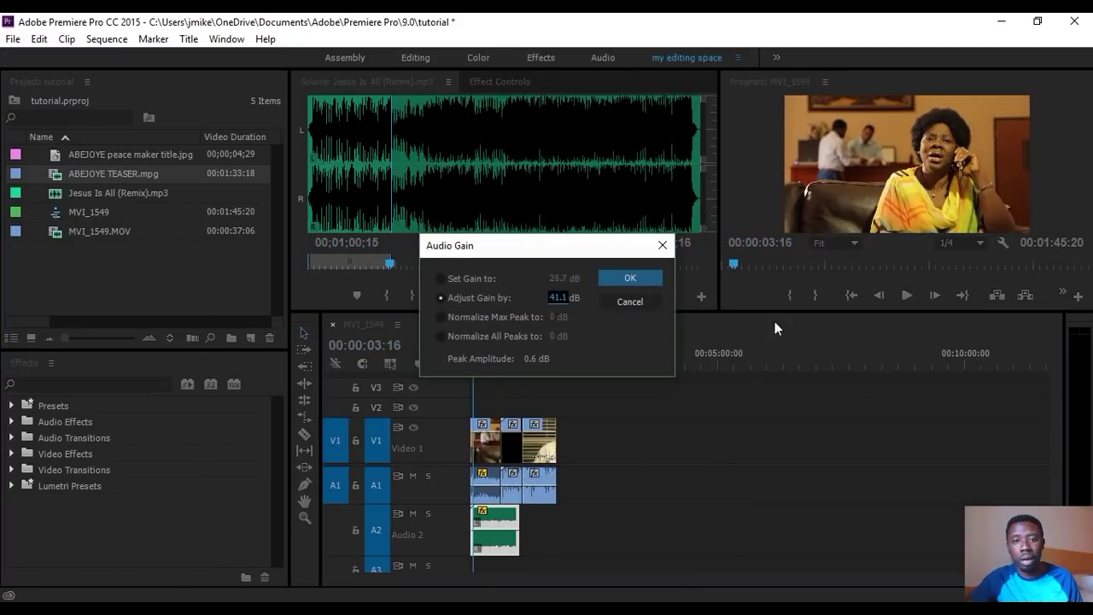
{"action": "left_click", "coordinate": [642, 279]}
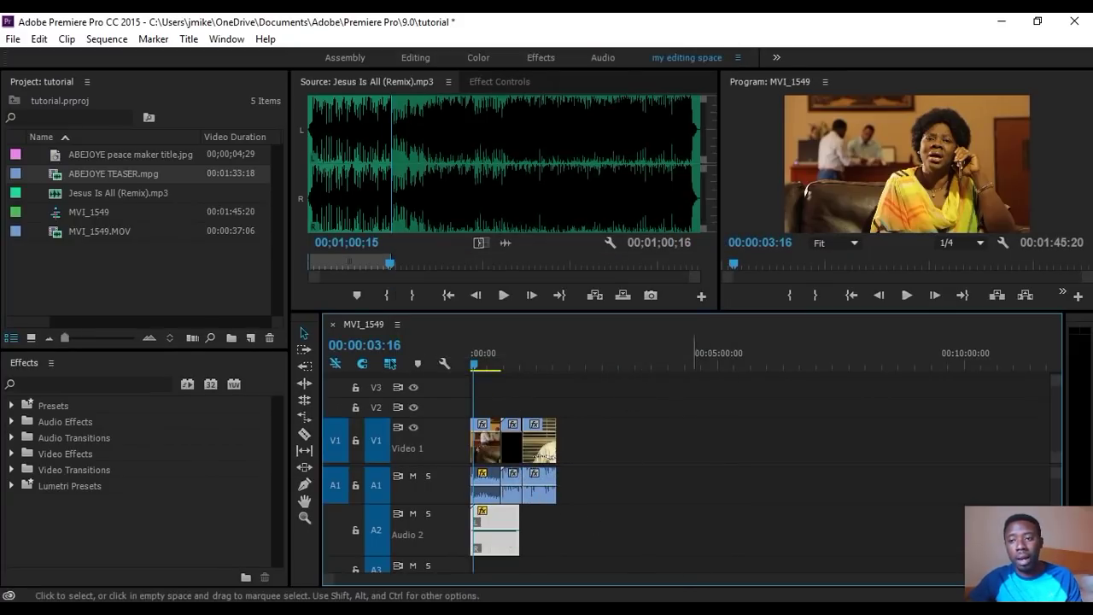
- Play the boosted mix up to 00:00:08:00, undo the music's gain boost, and play on to 00:00:08:18
{"action": "key", "text": "space"}
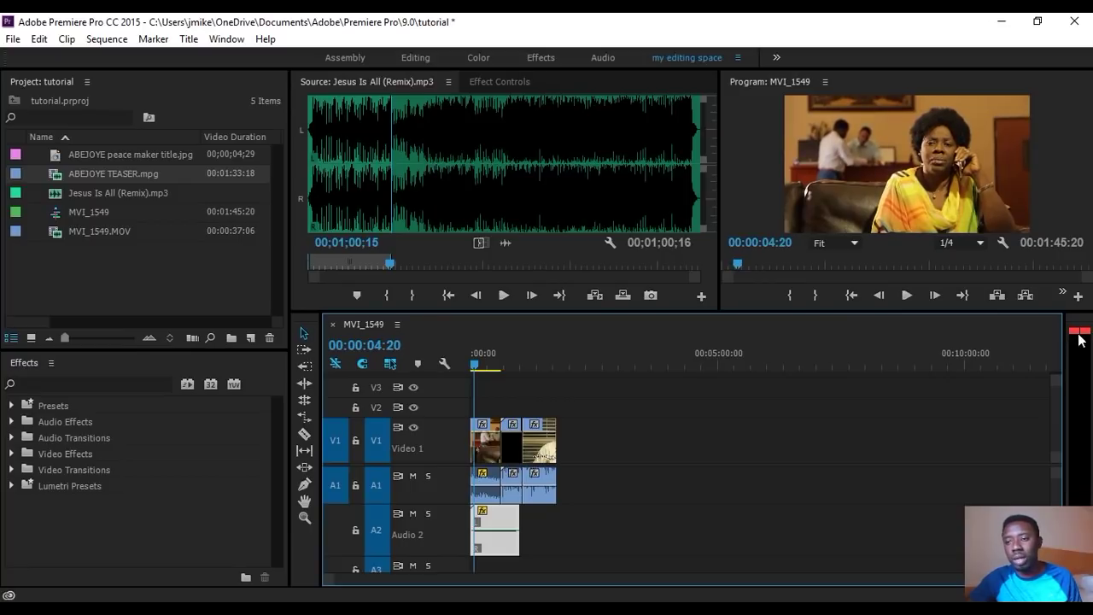
{"action": "key", "text": "space"}
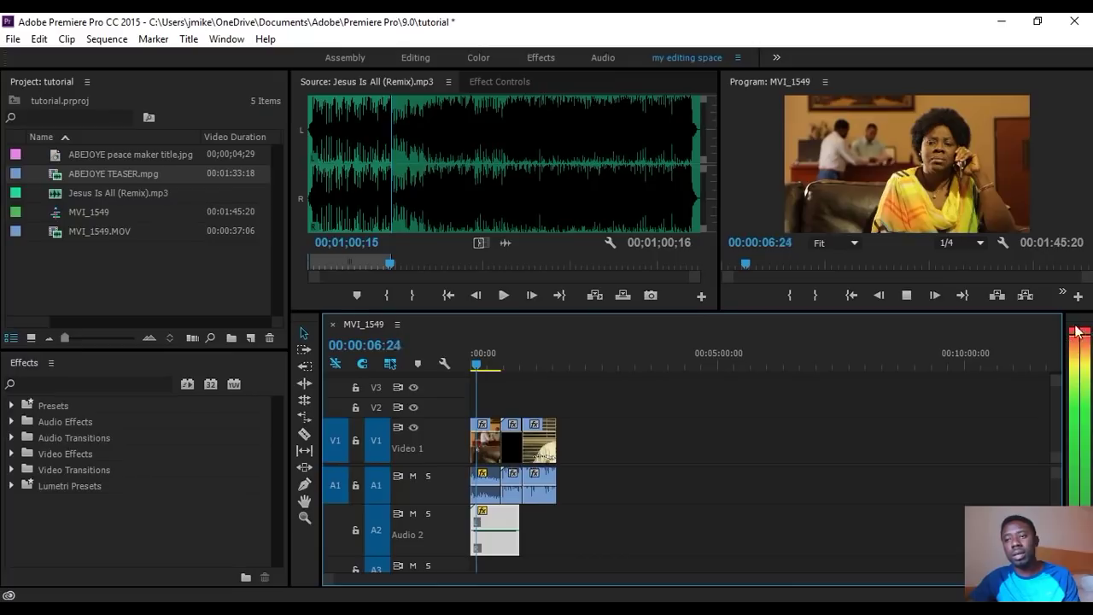
{"action": "key", "text": "space"}
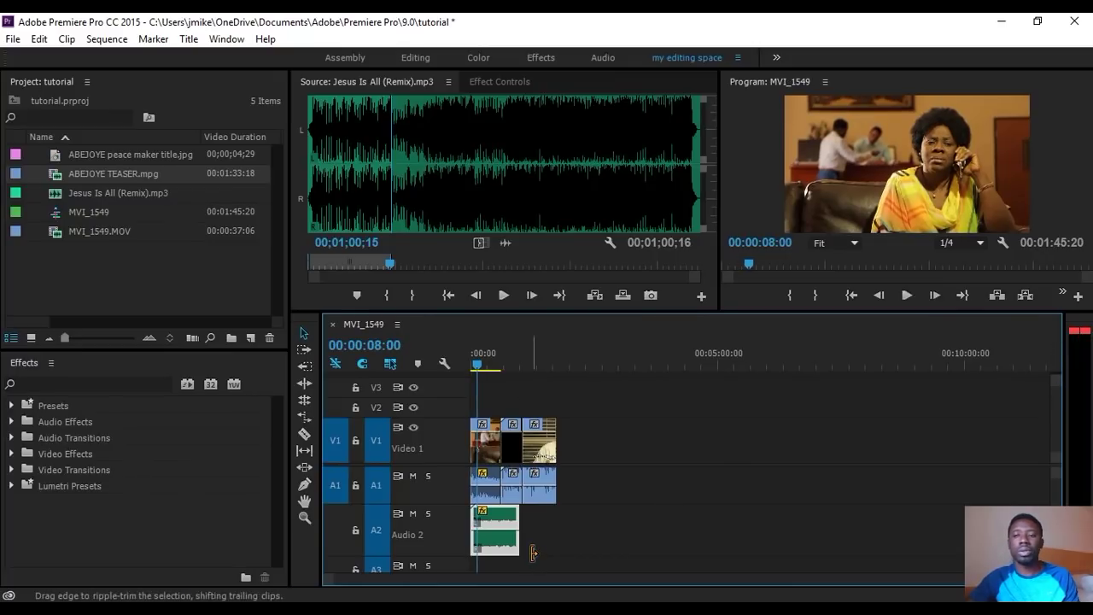
{"action": "key", "text": "space"}
{"action": "key", "text": "space"}
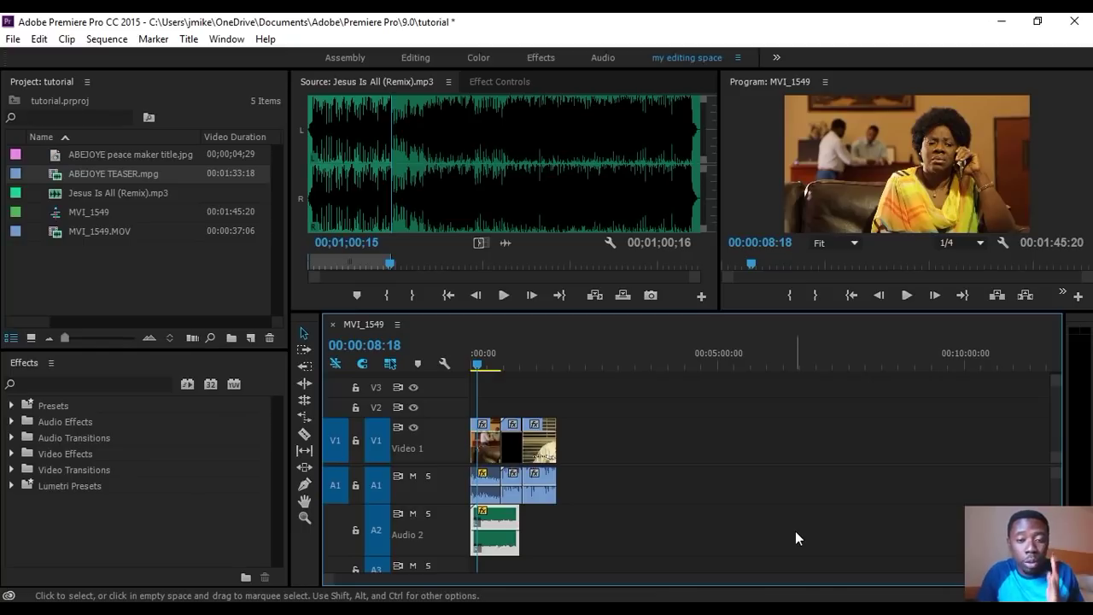
- Enlarge the timeline view and scrub through the sequence to its end, stopping at 00:01:45:03
{"action": "left_click", "coordinate": [533, 365]}
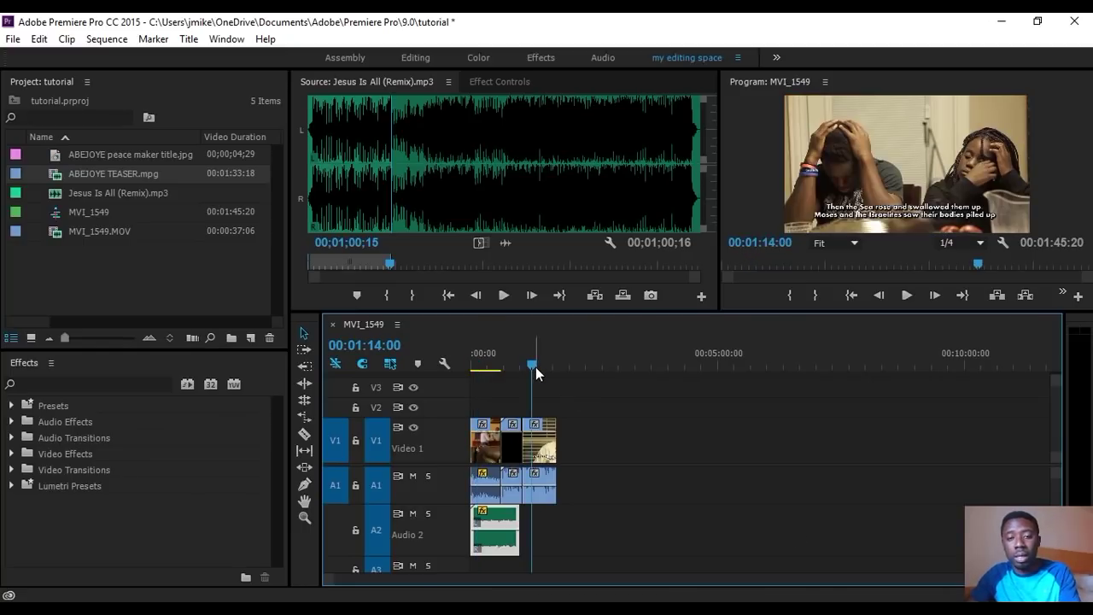
{"action": "key", "text": "="}
{"action": "key", "text": "="}
{"action": "left_click", "coordinate": [540, 365]}
{"action": "left_click", "coordinate": [644, 364]}
{"action": "left_click", "coordinate": [688, 365]}
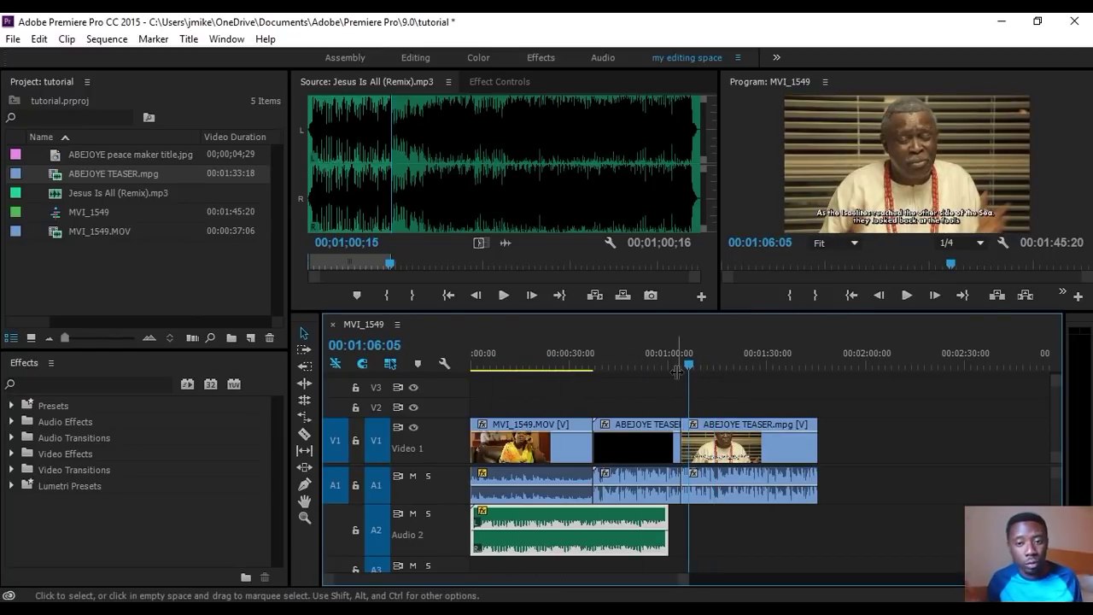
{"action": "left_click_drag", "start_coordinate": [690, 365], "coordinate": [817, 372]}
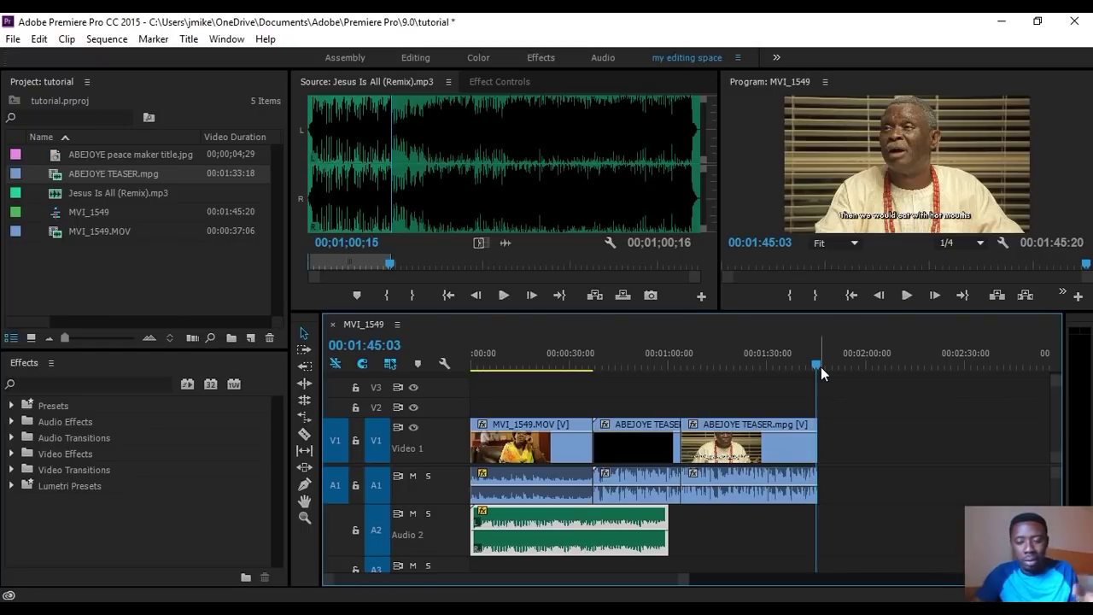
- Mark the sequence's export range with an In point at 00:00:00:00 and an Out point at 00:01:46:03
{"action": "key", "text": "Home"}
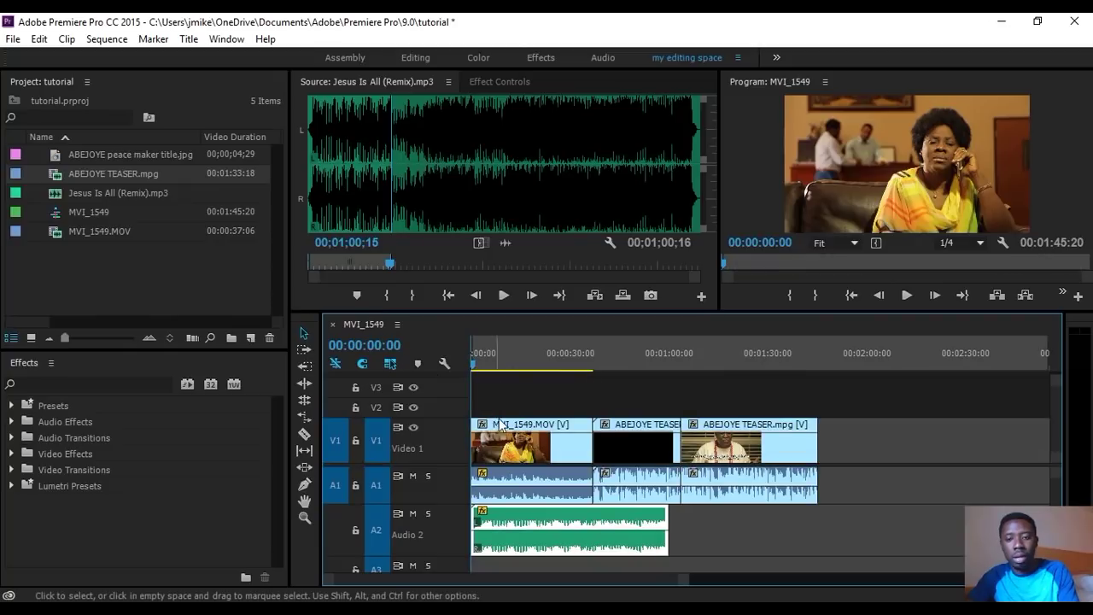
{"action": "left_click", "coordinate": [772, 358]}
{"action": "left_click_drag", "start_coordinate": [779, 329], "coordinate": [821, 335]}
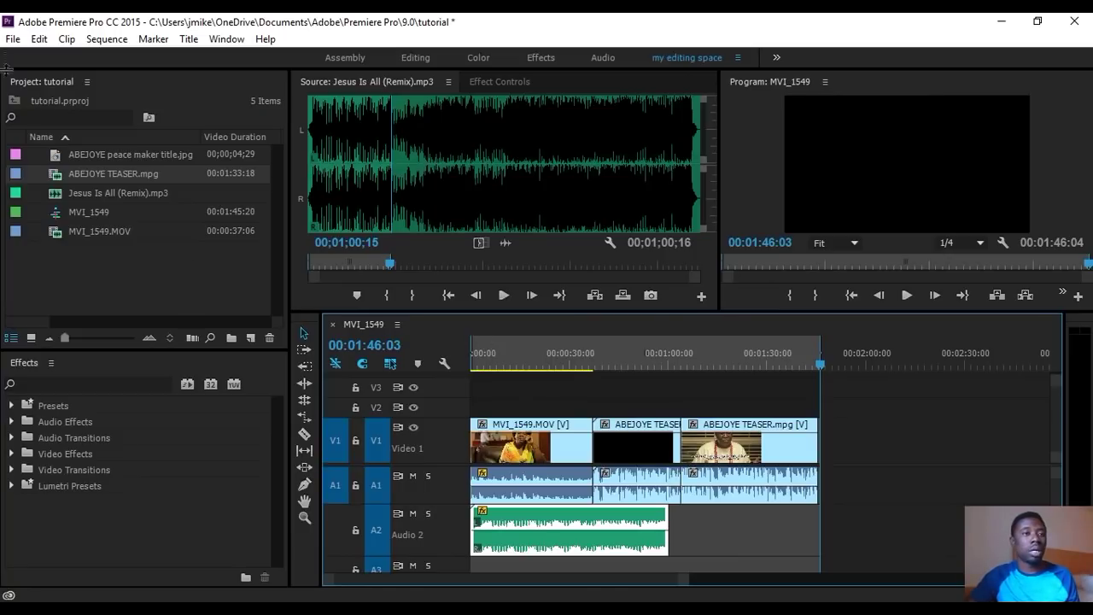
{"action": "left_click", "coordinate": [13, 39]}
{"action": "mouse_move", "coordinate": [65, 228]}
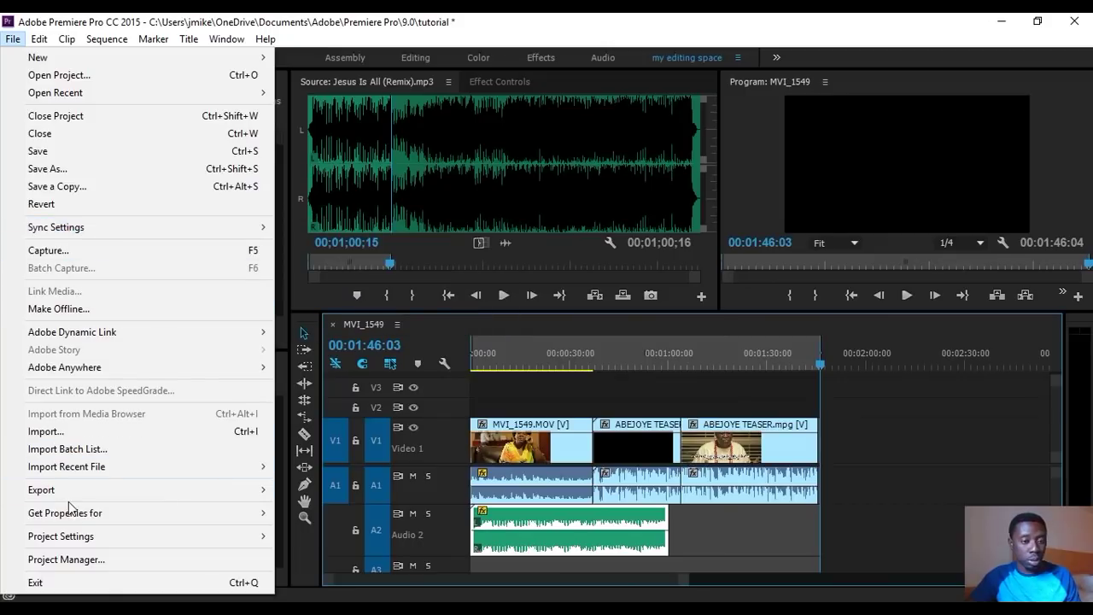
{"action": "mouse_move", "coordinate": [63, 493]}
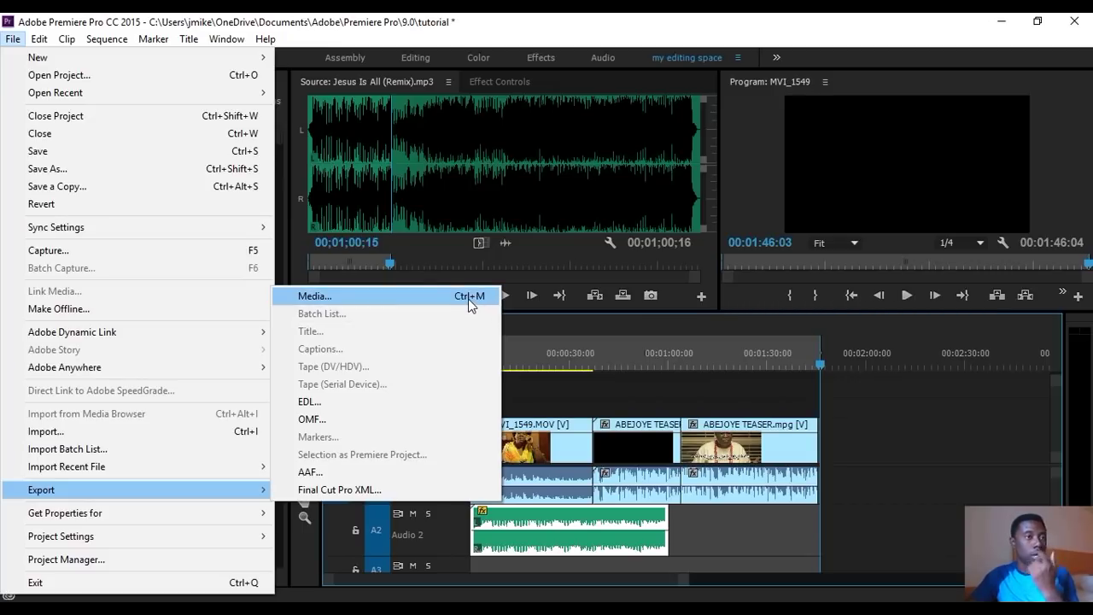
{"action": "left_click", "coordinate": [920, 421]}
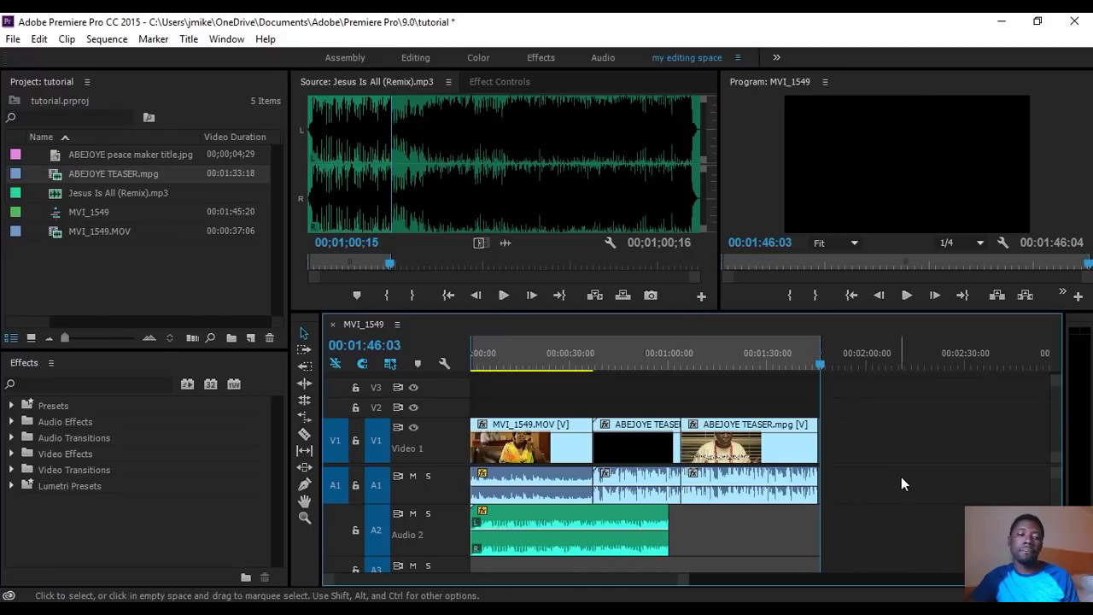
- Place the playhead at 00:01:31:01 and open the media export settings for the marked sequence
{"action": "left_click_drag", "start_coordinate": [812, 360], "coordinate": [763, 360]}
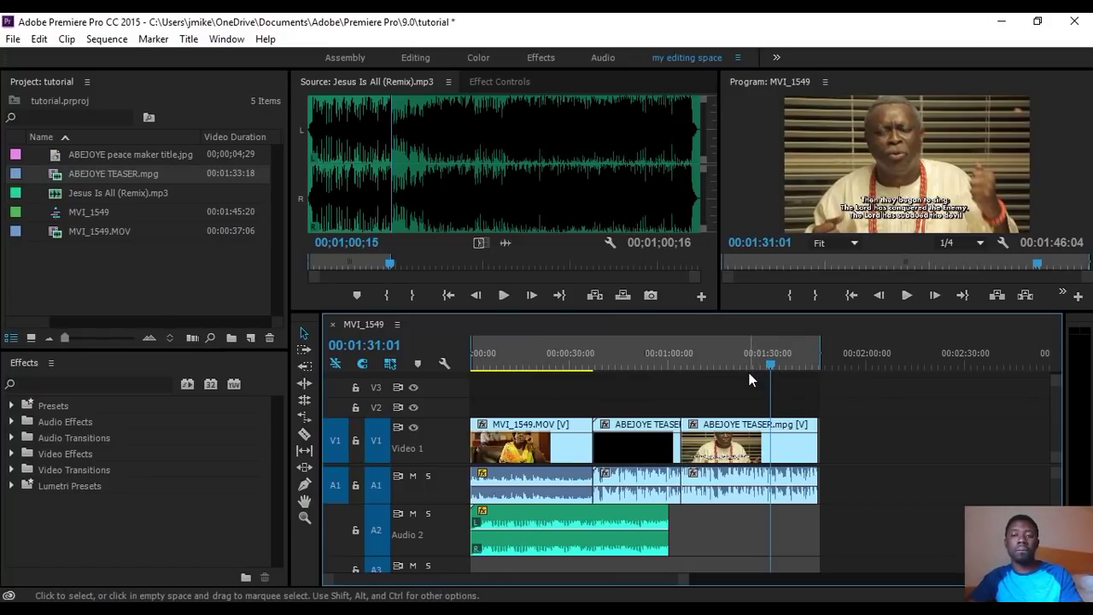
{"action": "left_click", "coordinate": [13, 39]}
{"action": "mouse_move", "coordinate": [133, 494]}
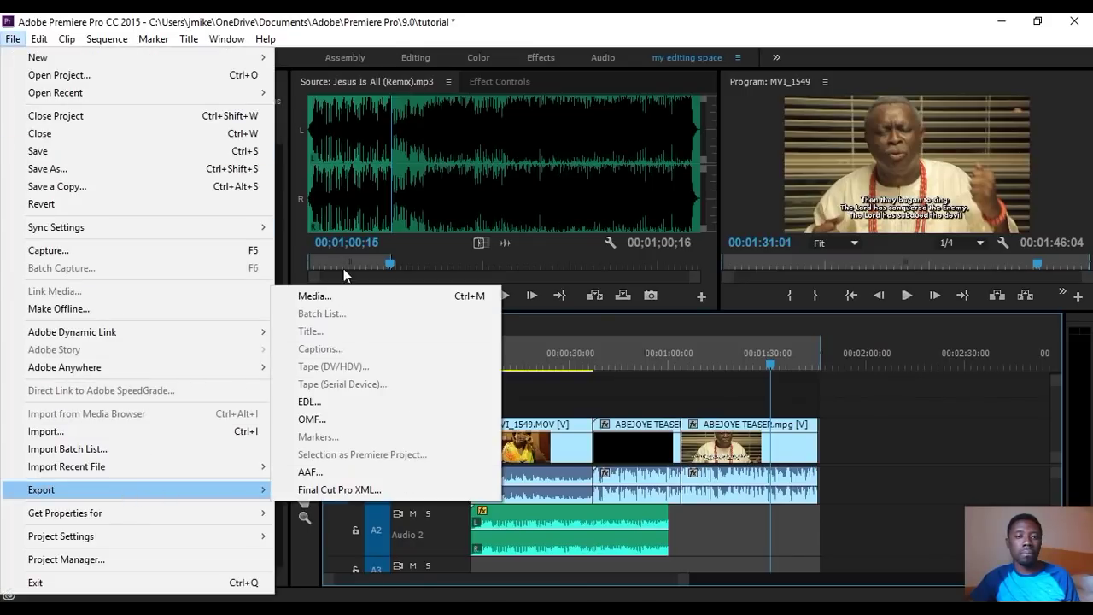
{"action": "left_click", "coordinate": [347, 299]}
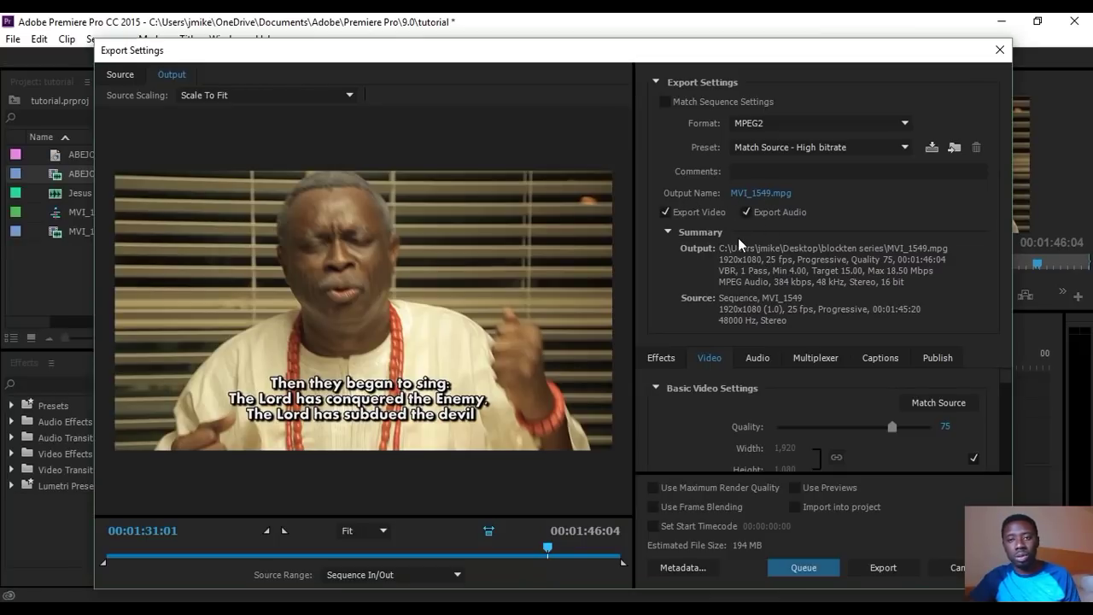
- Set the export's output file to tutorial.mpg in the Desktop folder
{"action": "left_click", "coordinate": [768, 192]}
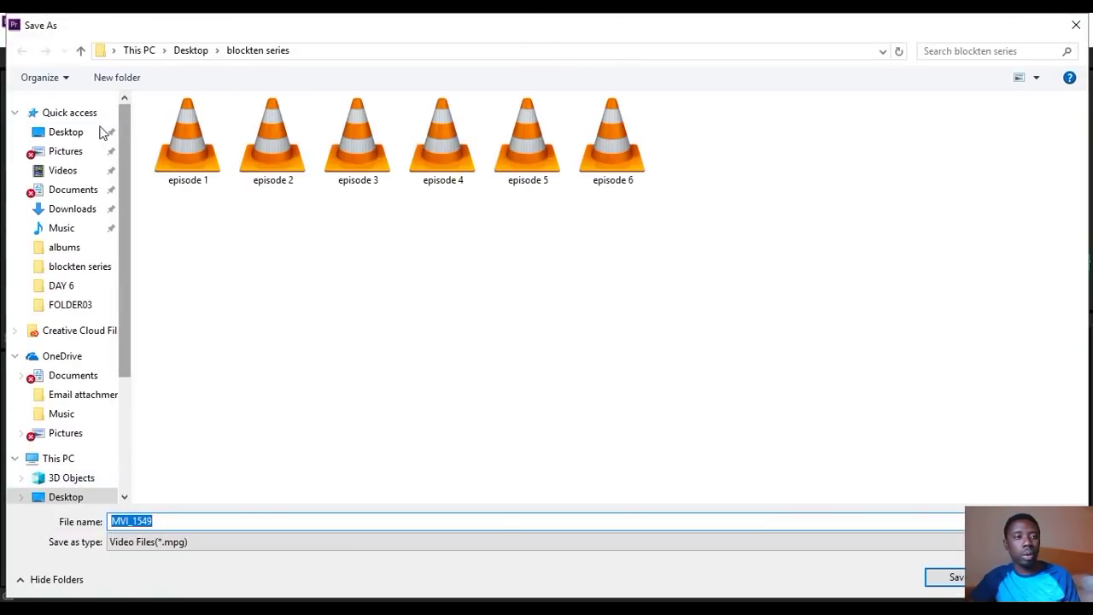
{"action": "left_click", "coordinate": [68, 132]}
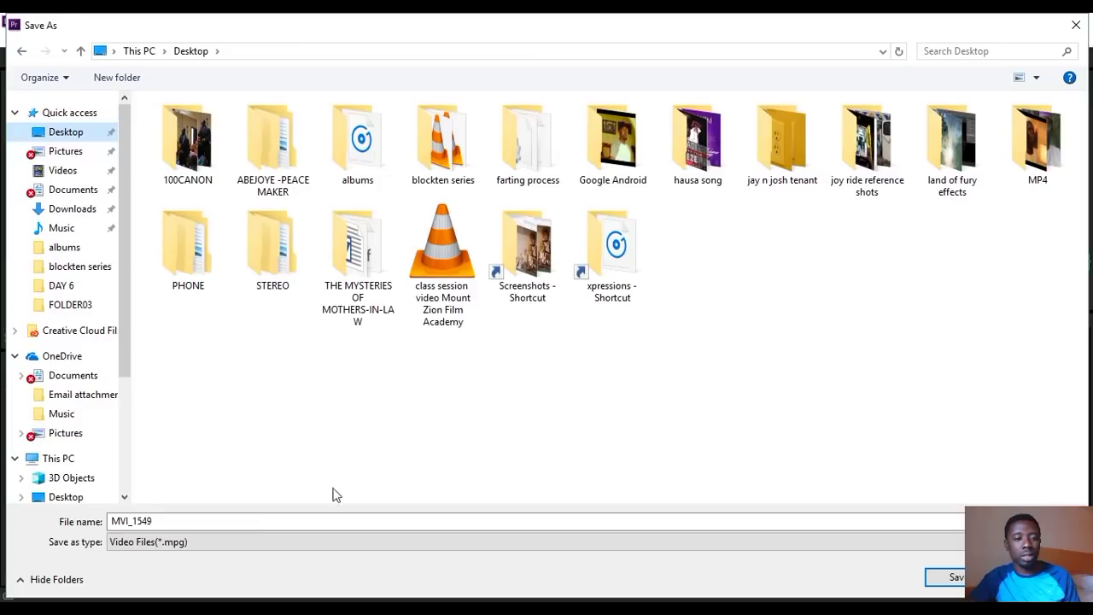
{"action": "double_click", "coordinate": [171, 522]}
{"action": "type", "text": "t"}
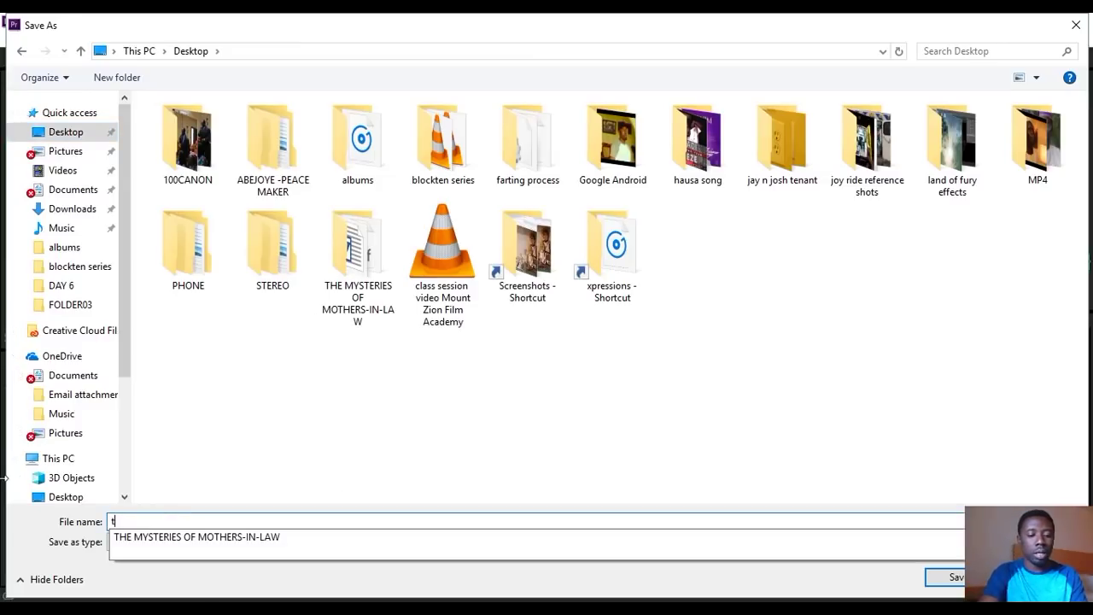
{"action": "type", "text": "utorial"}
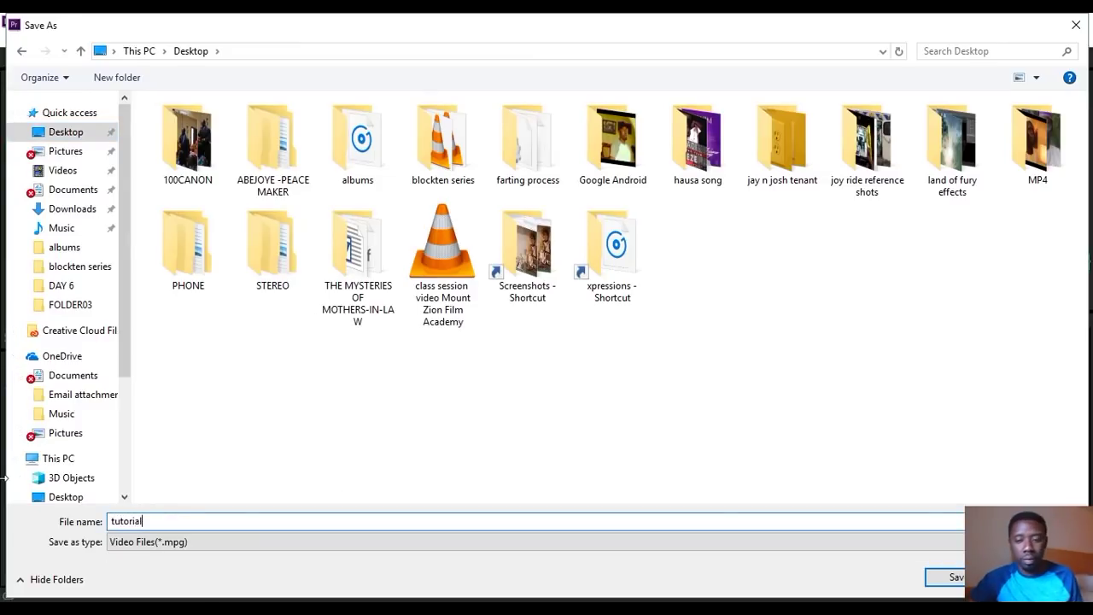
{"action": "key", "text": "Return"}
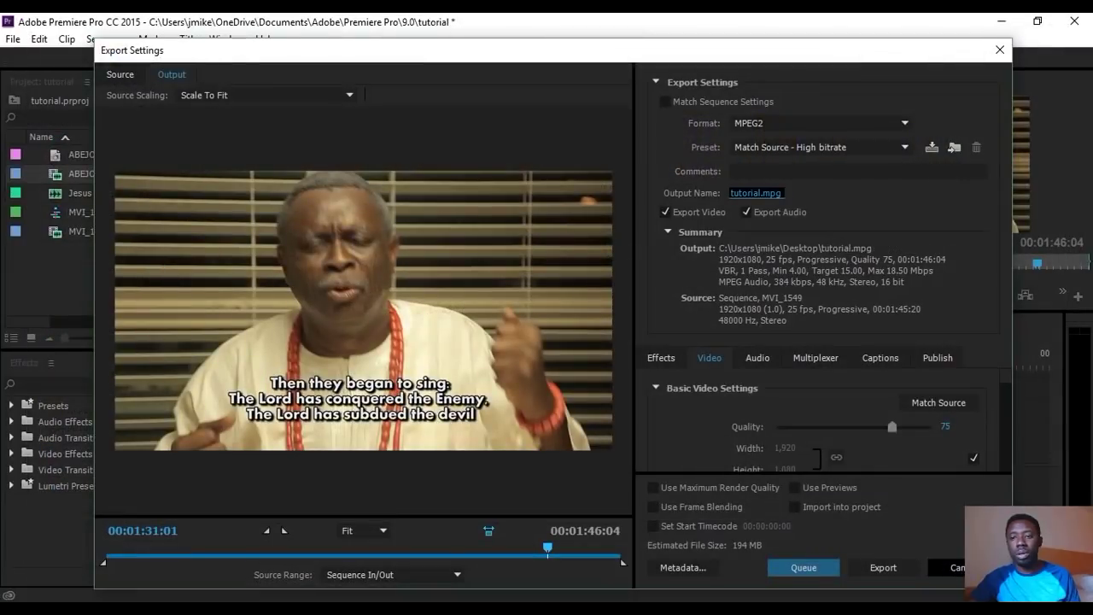
- Set the export's video quality to 100 and look through the available formats, keeping MPEG2
{"action": "left_click_drag", "start_coordinate": [889, 430], "coordinate": [931, 428]}
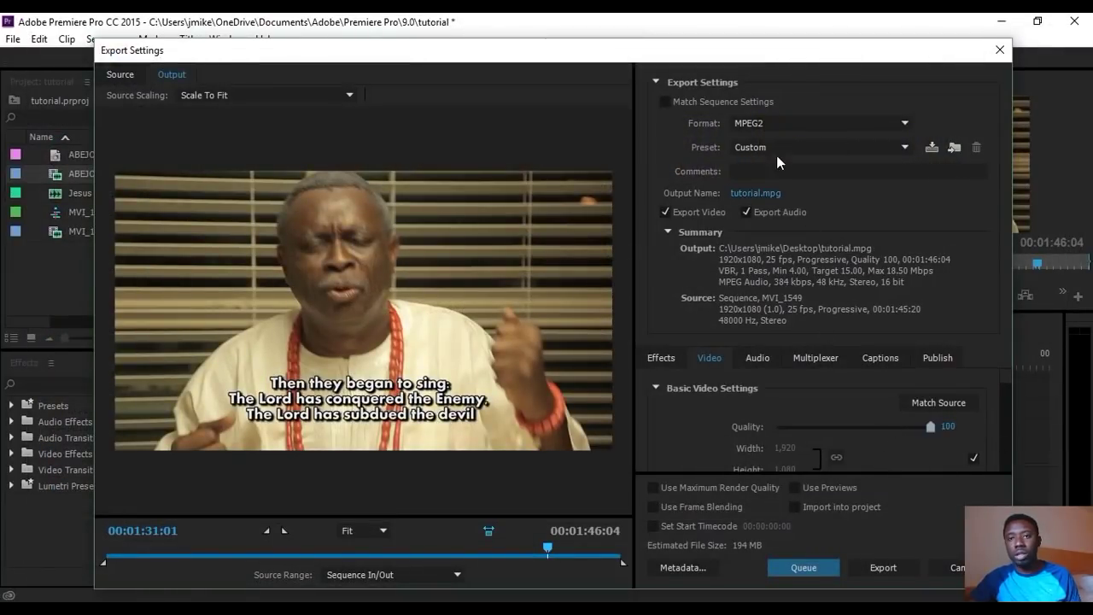
{"action": "left_click", "coordinate": [771, 129]}
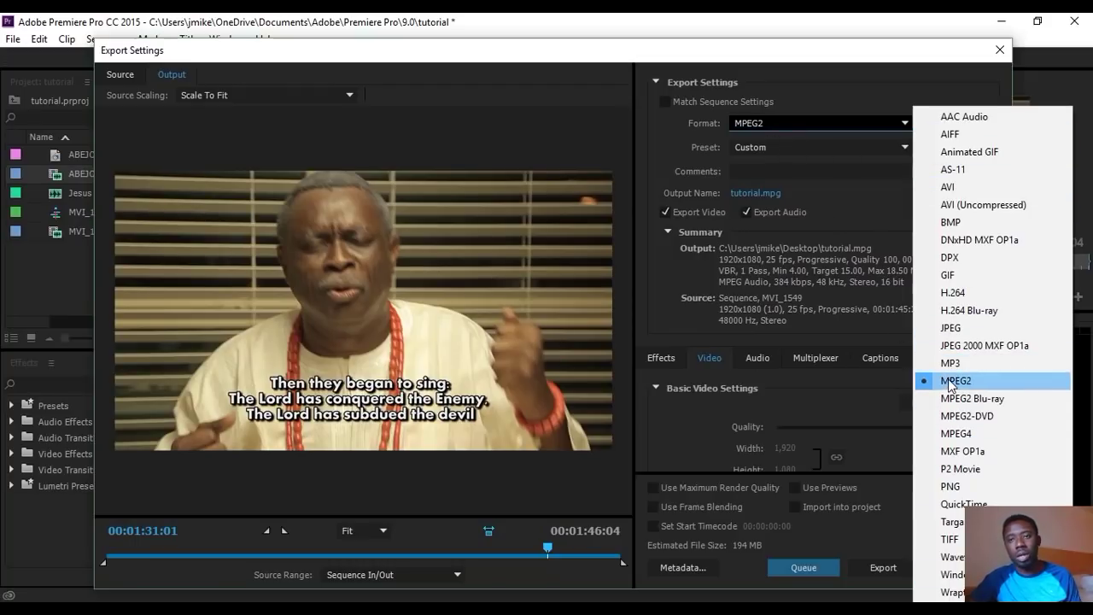
{"action": "left_click", "coordinate": [905, 220]}
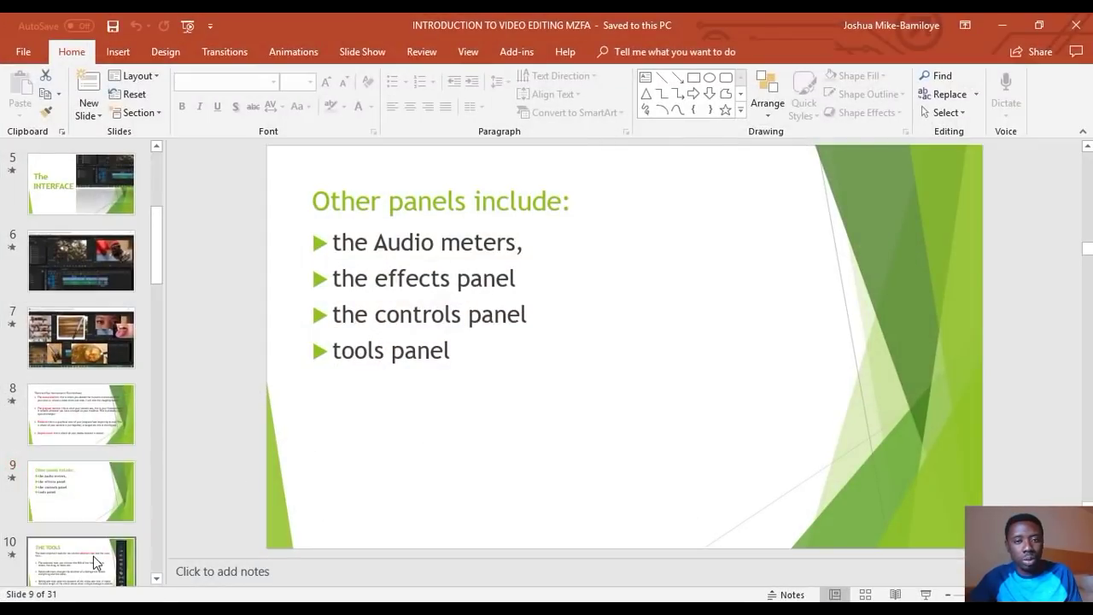
- Review PowerPoint slides 10 to 12 on the editing tools and keyboard shortcuts, and return to Premiere Pro
{"action": "left_click", "coordinate": [95, 562]}
{"action": "scroll", "coordinate": [115, 513], "scroll_direction": "down", "scroll_amount": 2}
{"action": "left_click", "coordinate": [107, 433]}
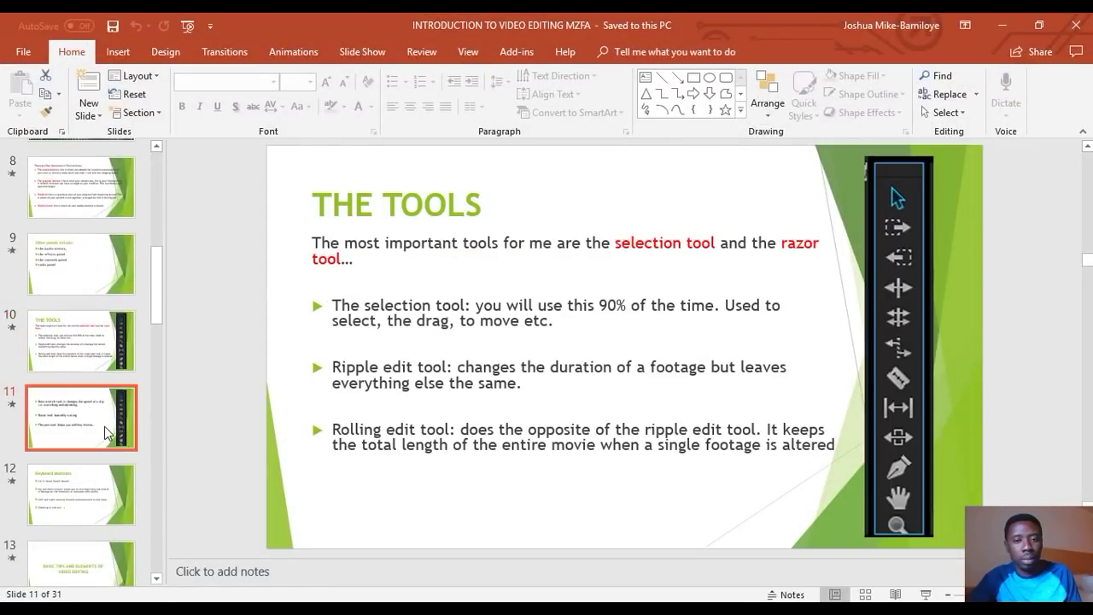
{"action": "left_click", "coordinate": [96, 506]}
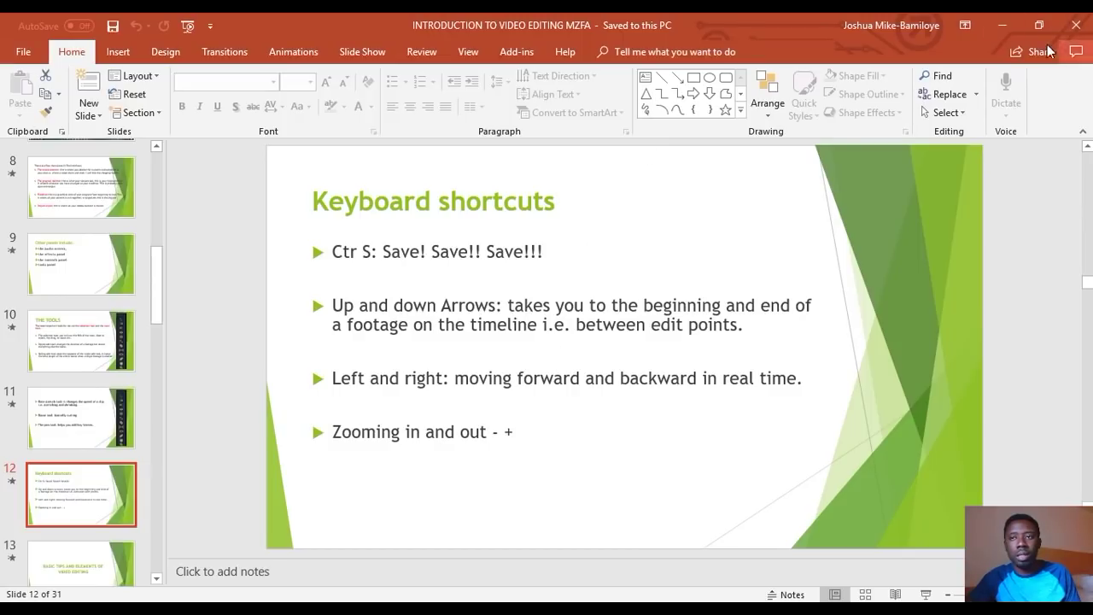
{"action": "left_click", "coordinate": [1002, 24]}
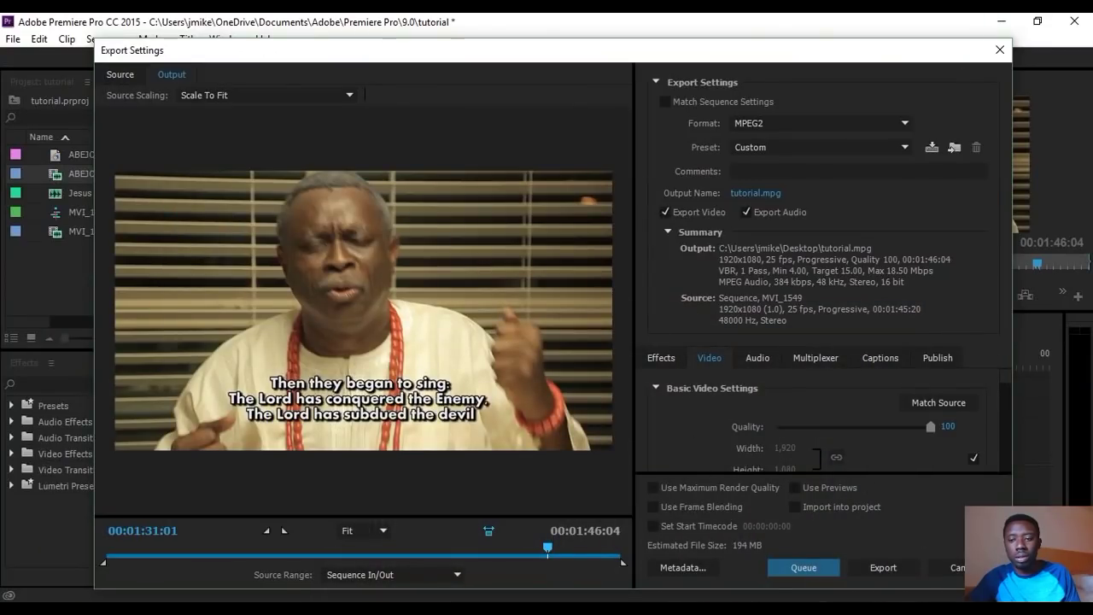
- Cancel the export settings and demonstrate zooming the timeline out and back in with the playhead at 00:00:38:24
{"action": "left_click", "coordinate": [931, 562]}
{"action": "left_click", "coordinate": [600, 352]}
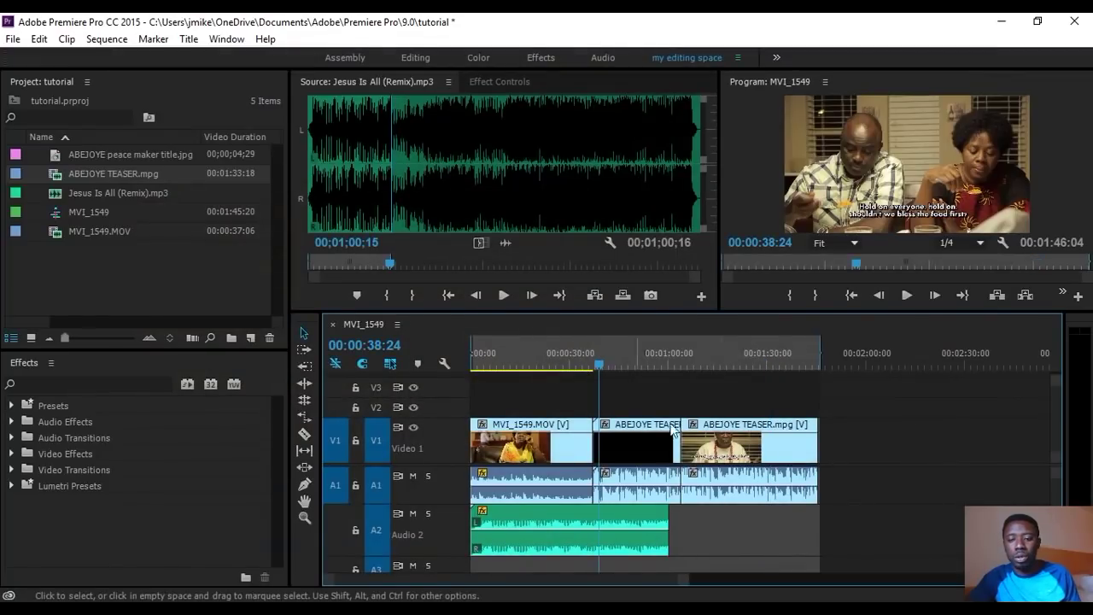
{"action": "key", "text": "minus"}
{"action": "key", "text": "minus"}
{"action": "key", "text": "equal"}
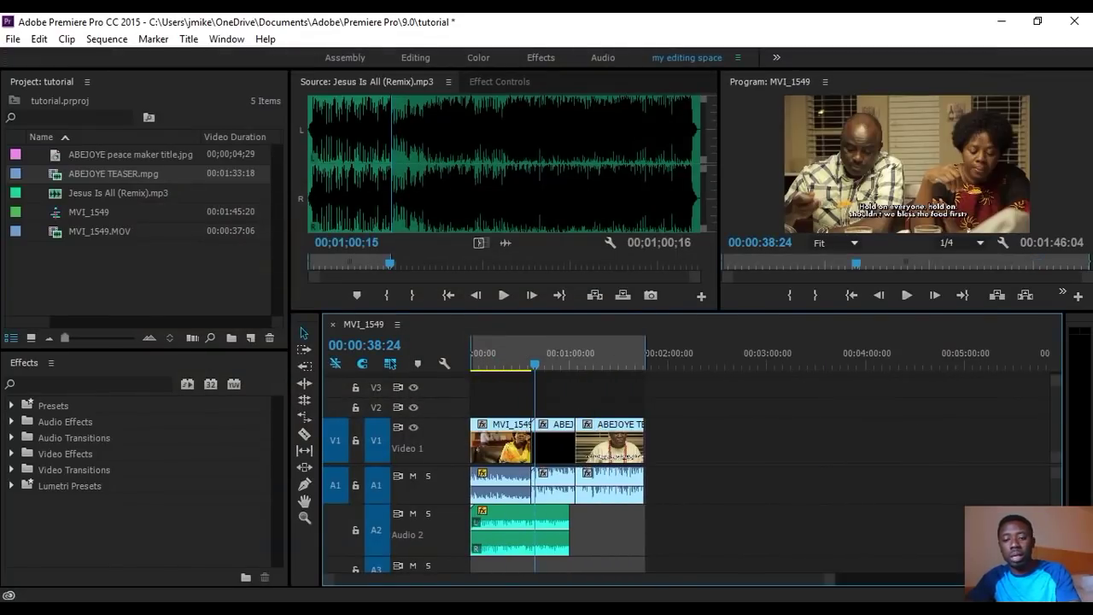
{"action": "key", "text": "equal"}
{"action": "key", "text": "minus"}
{"action": "key", "text": "equal"}
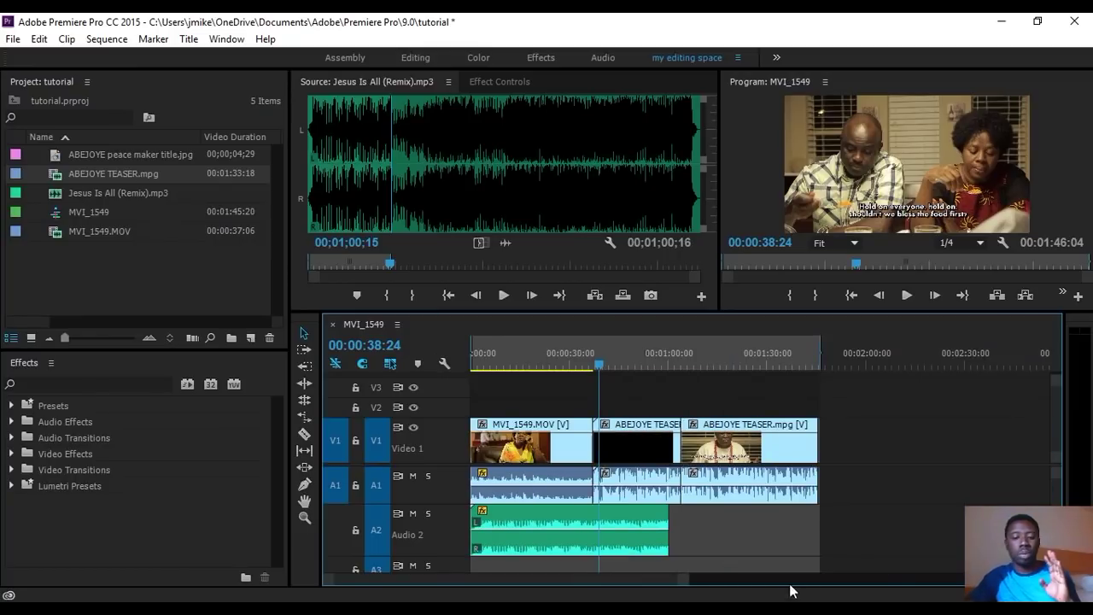